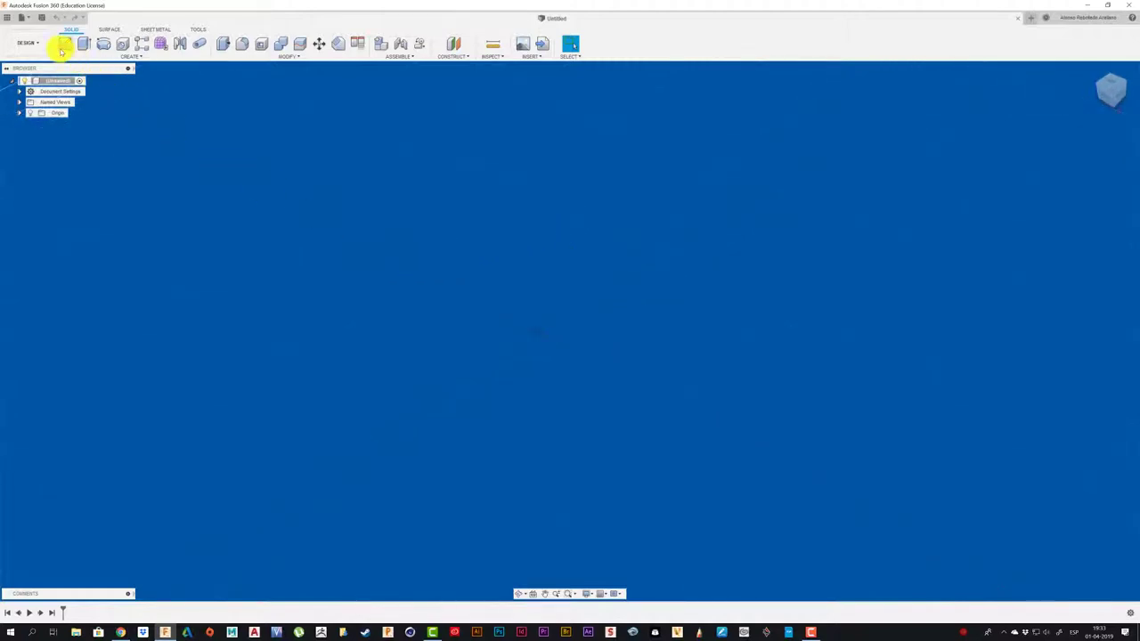
Draw a center rectangle from the origin on the XY plane
{"action": "left_click", "coordinate": [64, 44]}
{"action": "left_click", "coordinate": [588, 331]}
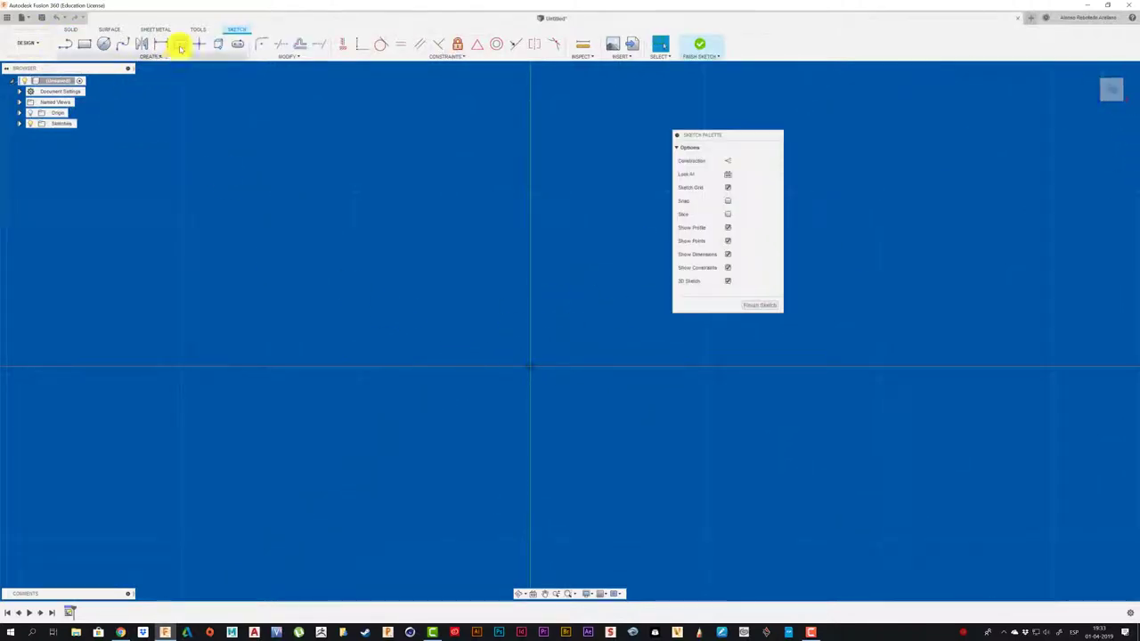
{"action": "left_click", "coordinate": [180, 43]}
{"action": "left_click", "coordinate": [531, 366]}
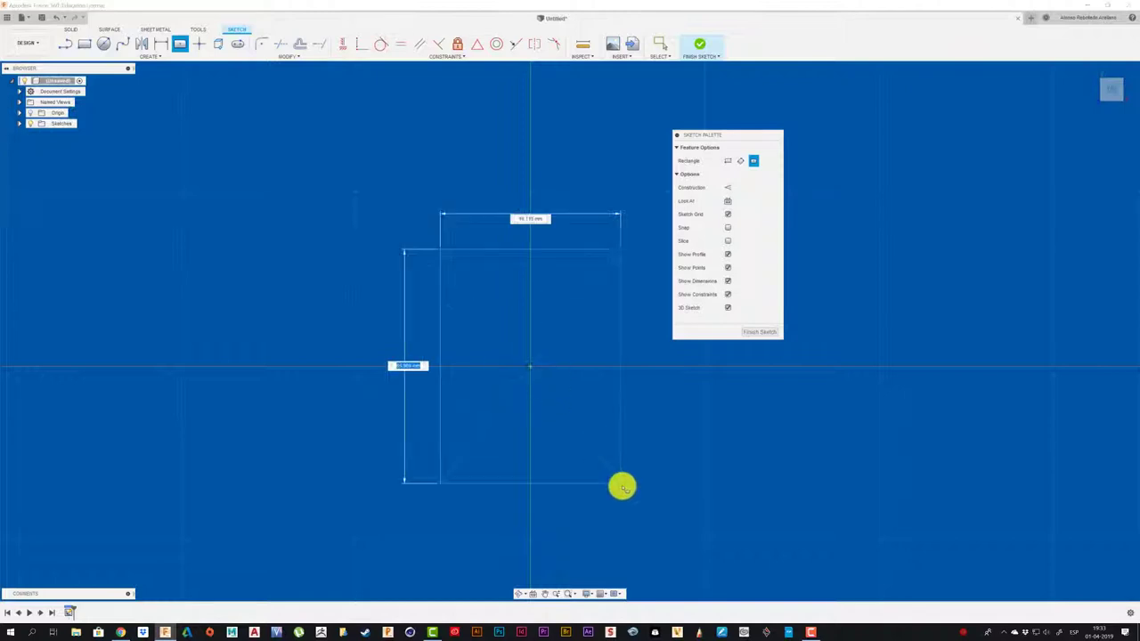
{"action": "left_click", "coordinate": [621, 485]}
Dimension the rectangle 150 wide by 150 high, making a square
{"action": "key", "text": "d"}
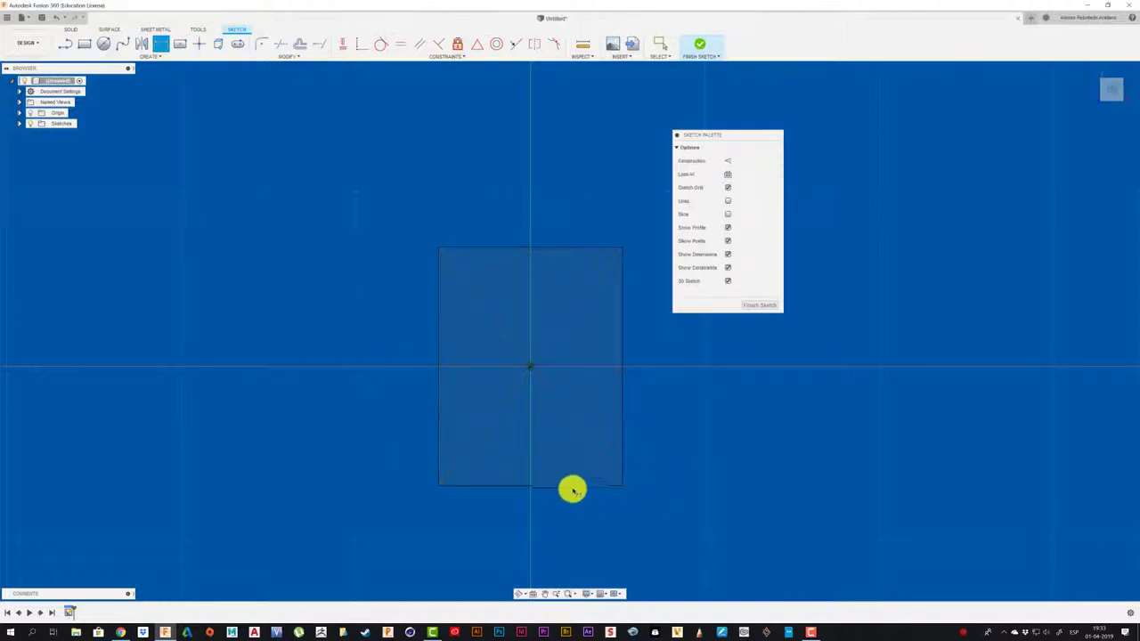
{"action": "left_click", "coordinate": [562, 486]}
{"action": "left_click", "coordinate": [559, 523]}
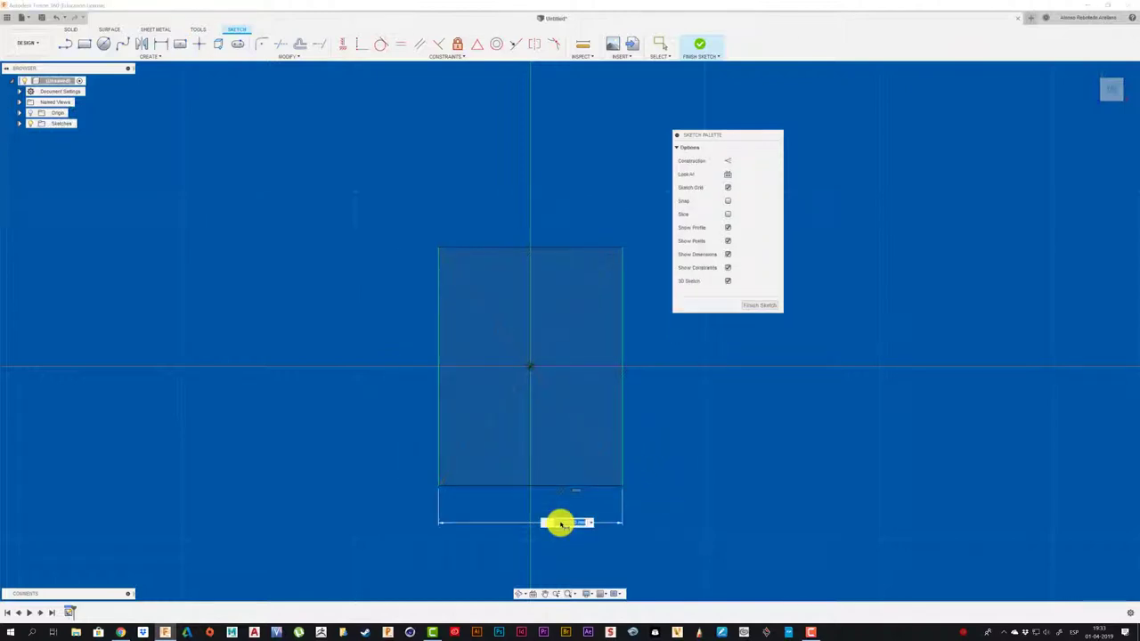
{"action": "key", "text": "Return"}
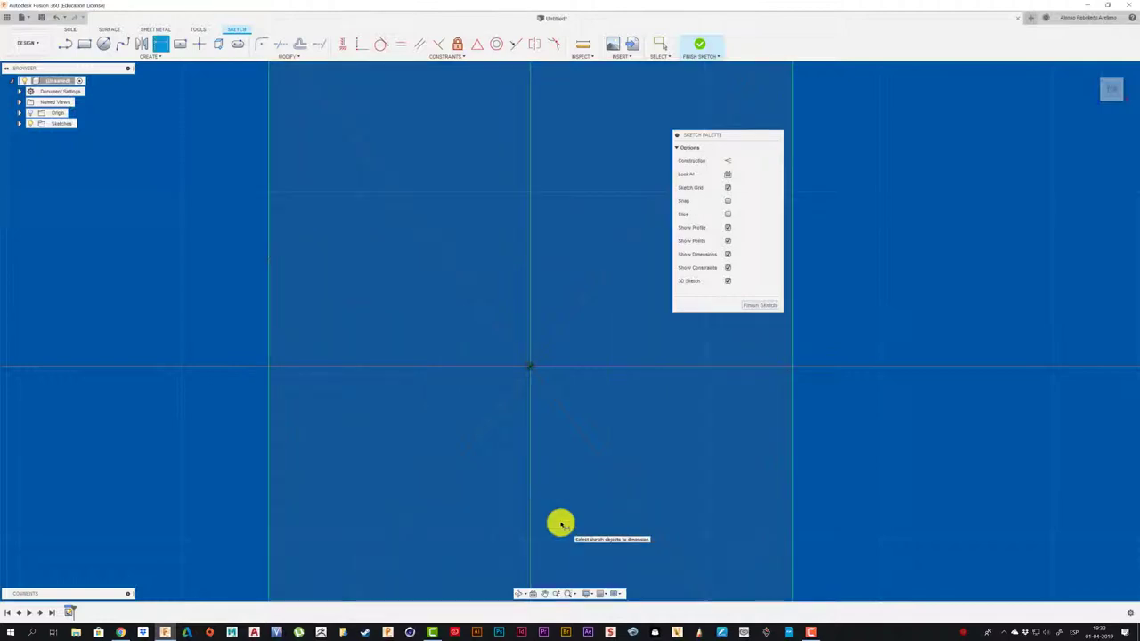
{"action": "left_click", "coordinate": [698, 460]}
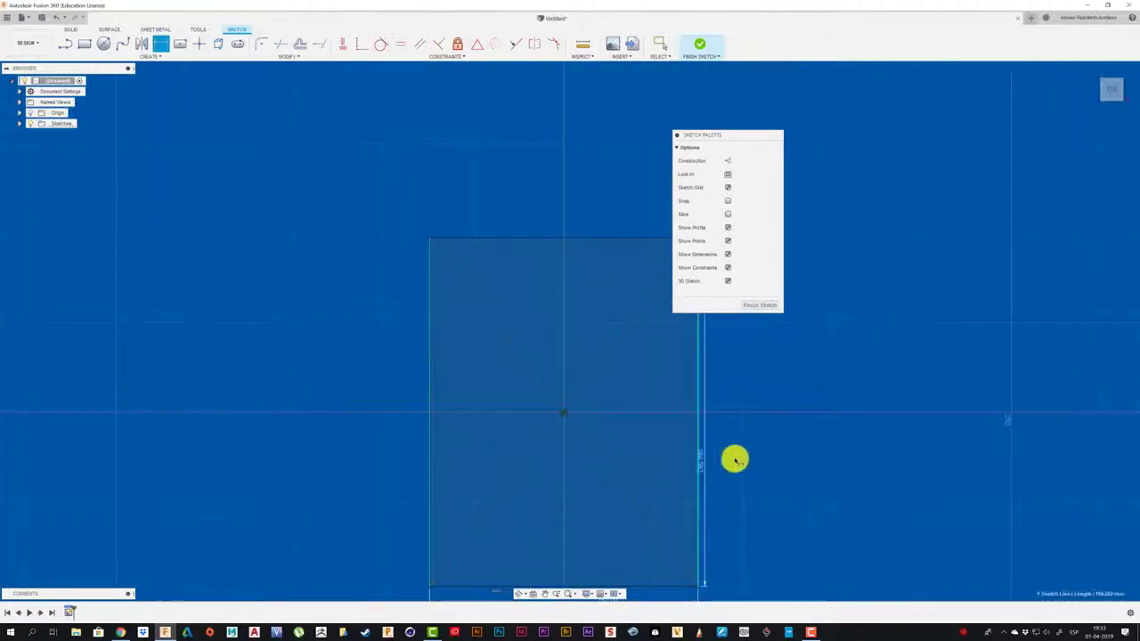
{"action": "left_click", "coordinate": [736, 459]}
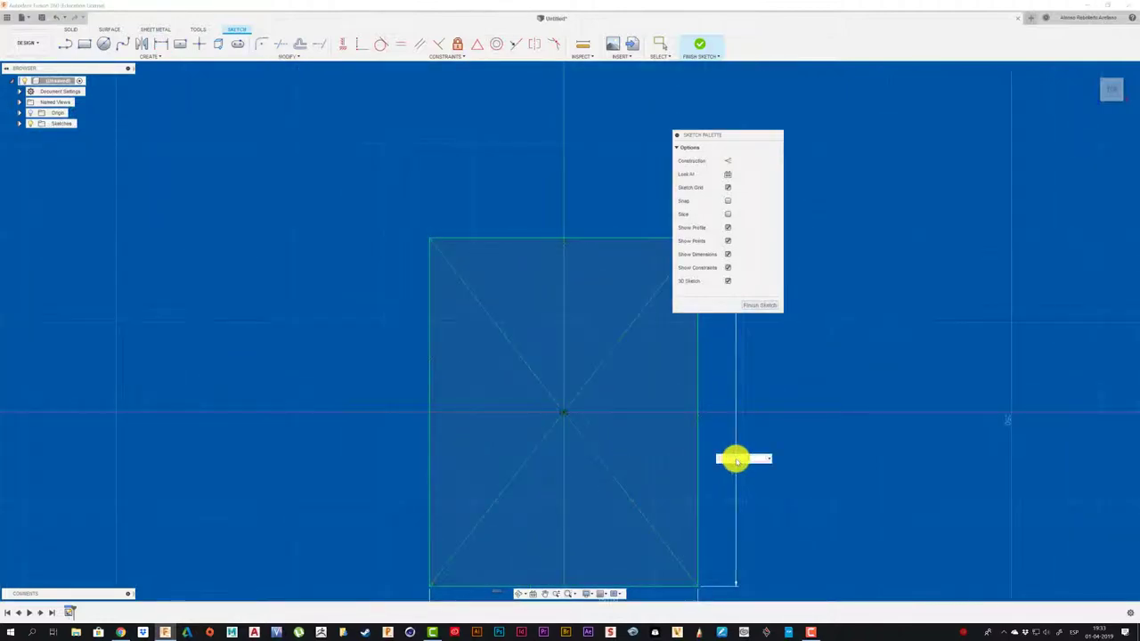
{"action": "key", "text": "Return"}
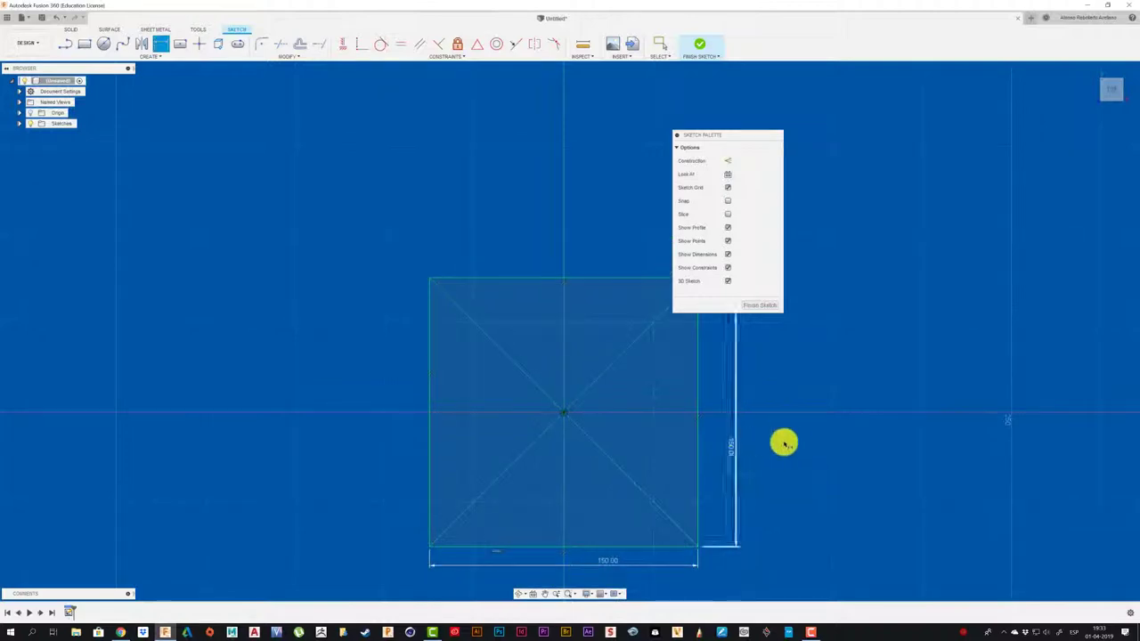
{"action": "middle_click_drag", "start_coordinate": [273, 299], "coordinate": [168, 251]}
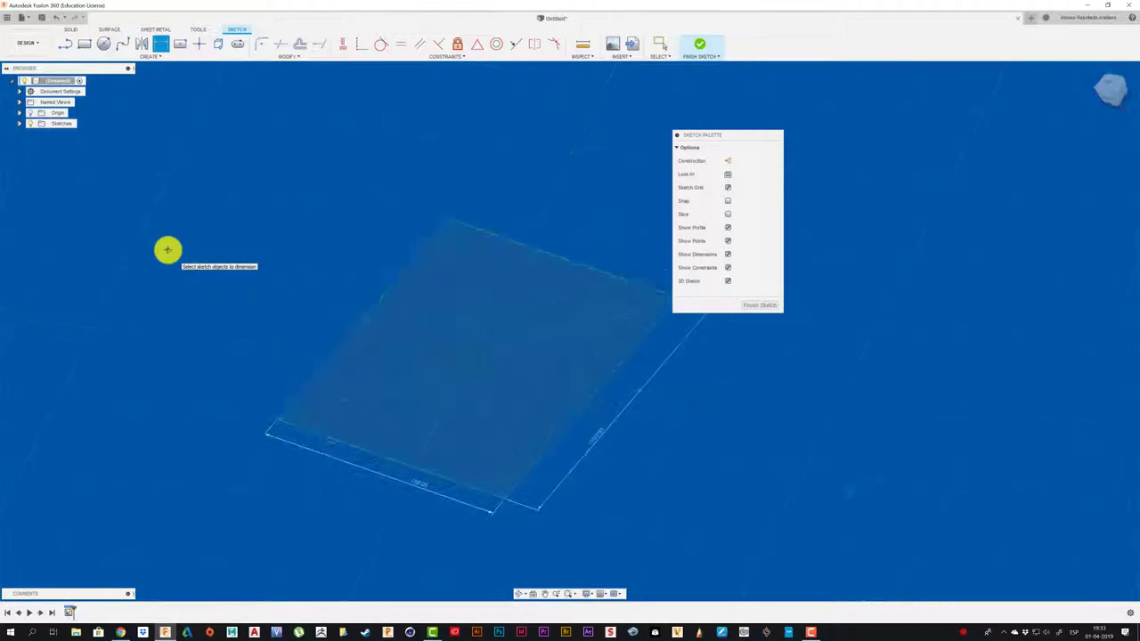
Extrude the 150 × 150 square profile 20 mm into a new solid body
{"action": "key", "text": "e"}
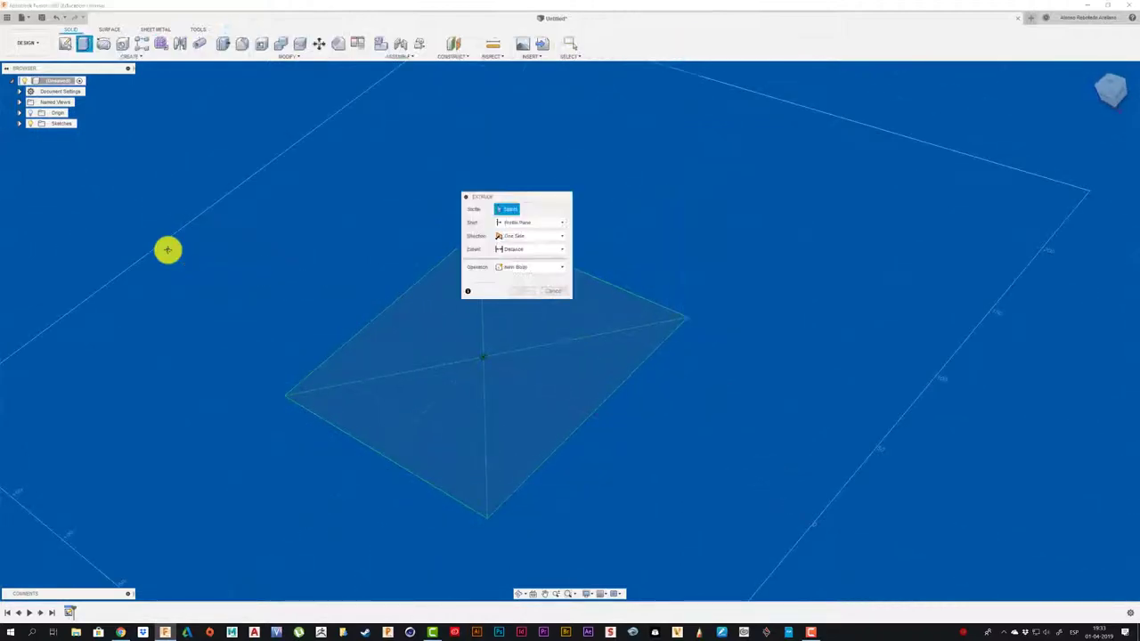
{"action": "left_click", "coordinate": [415, 353]}
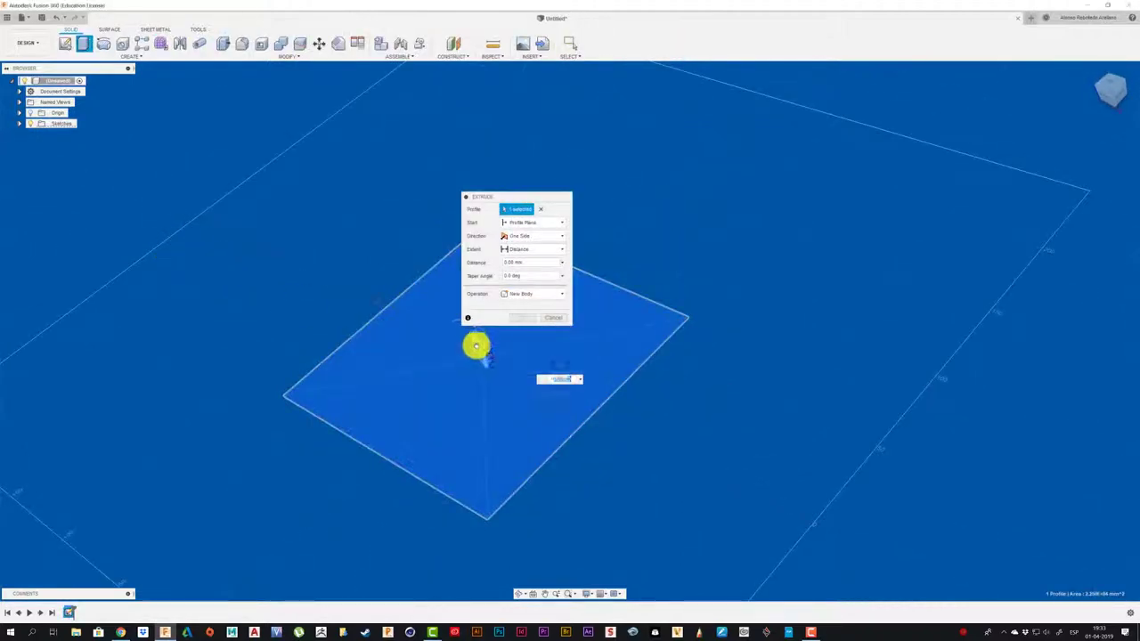
{"action": "type", "text": "20"}
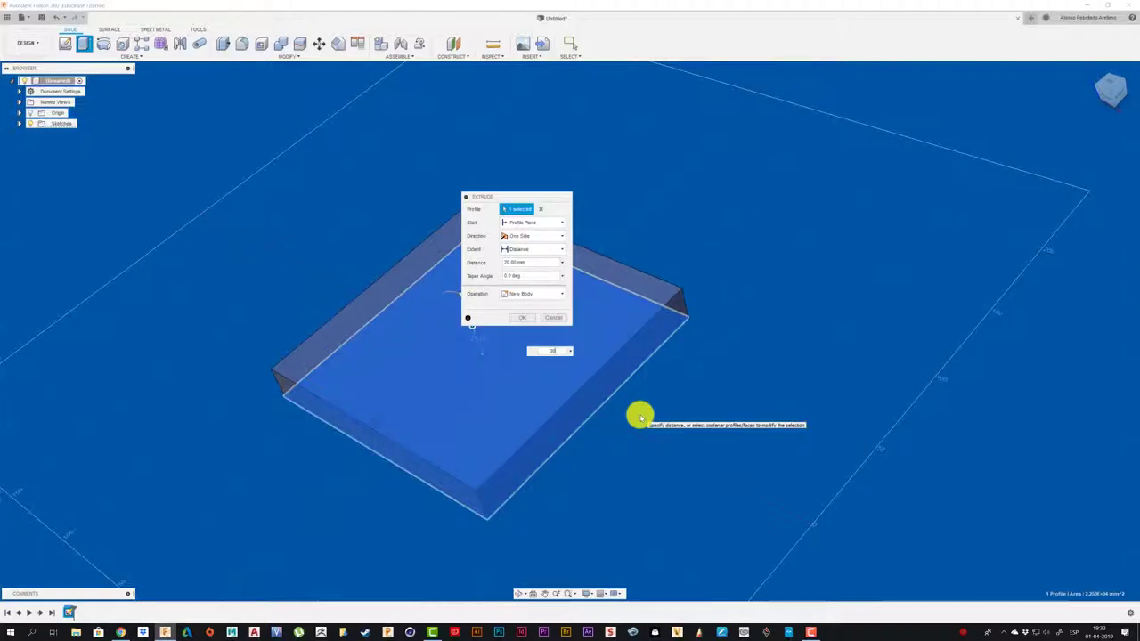
{"action": "key", "text": "Return"}
{"action": "mouse_move", "coordinate": [639, 413]}
{"action": "middle_mouse_down", "text": "shift"}
{"action": "mouse_move", "coordinate": [402, 187]}
{"action": "mouse_move", "coordinate": [397, 218]}
{"action": "middle_mouse_up", "text": "shift"}
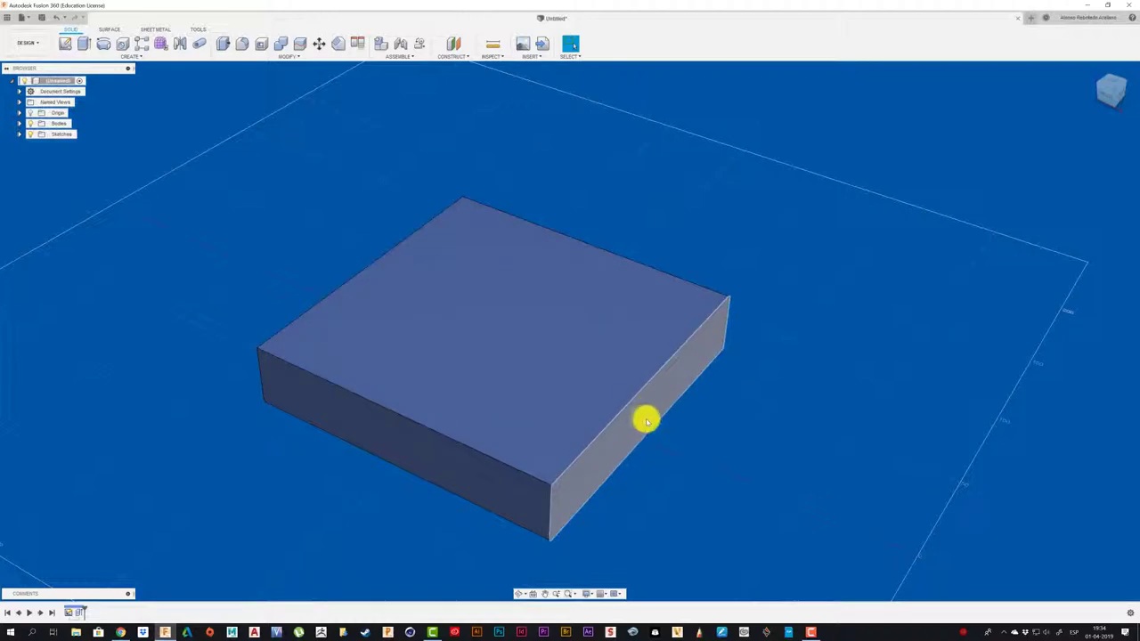
On the block's front face, draw the vertical, bottom and slanted half-dovetail lines
{"action": "left_click", "coordinate": [65, 44]}
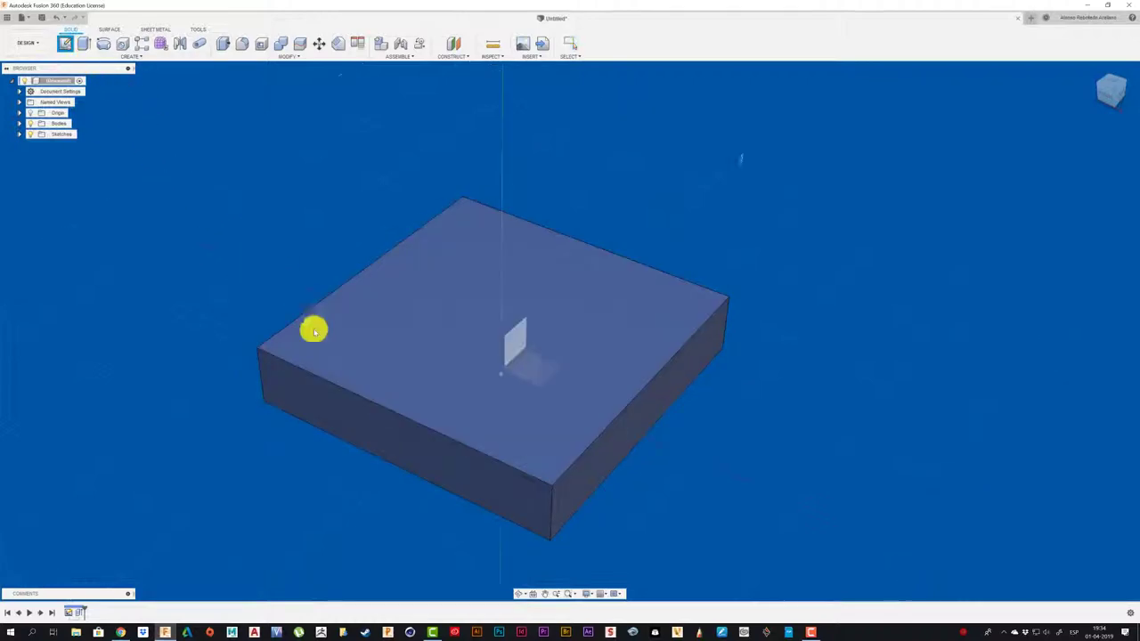
{"action": "left_click", "coordinate": [416, 443]}
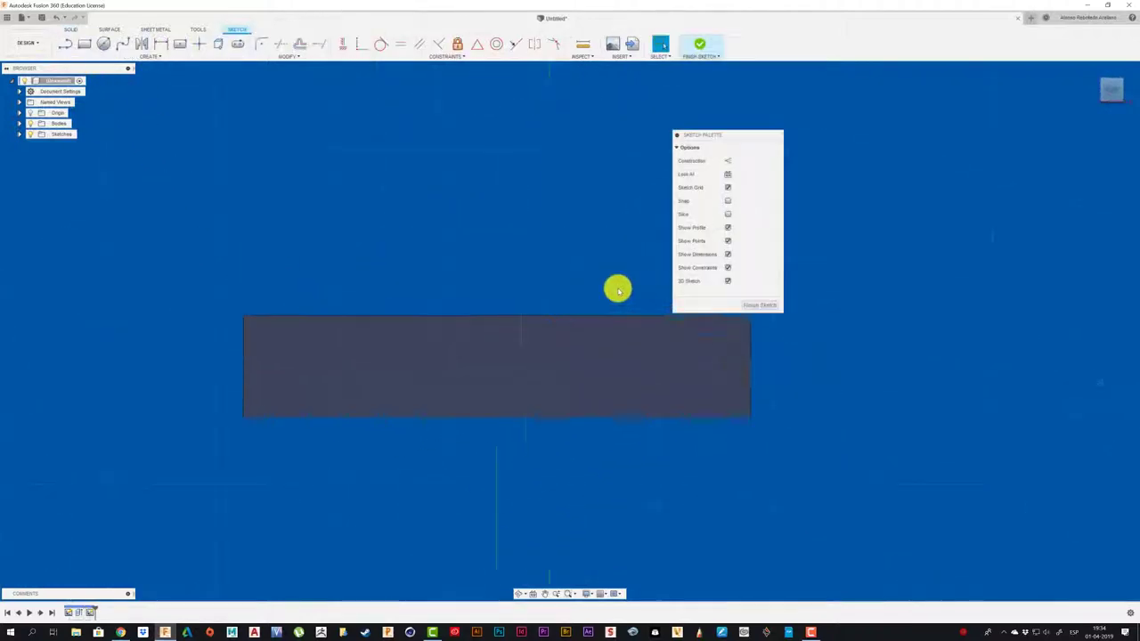
{"action": "left_click", "coordinate": [65, 45]}
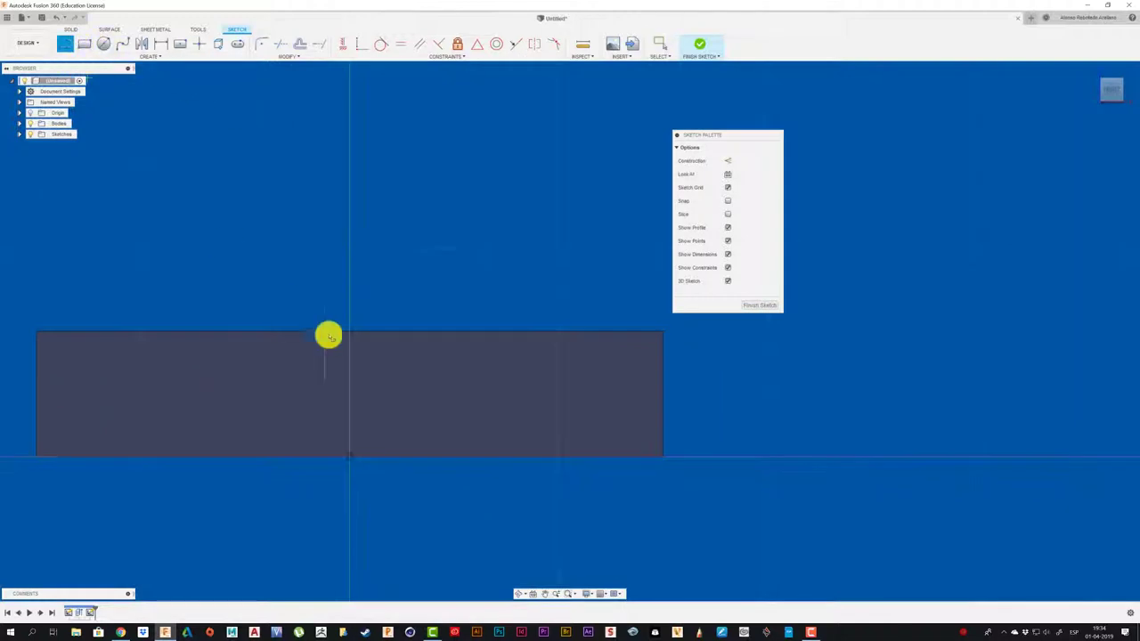
{"action": "left_click", "coordinate": [351, 333]}
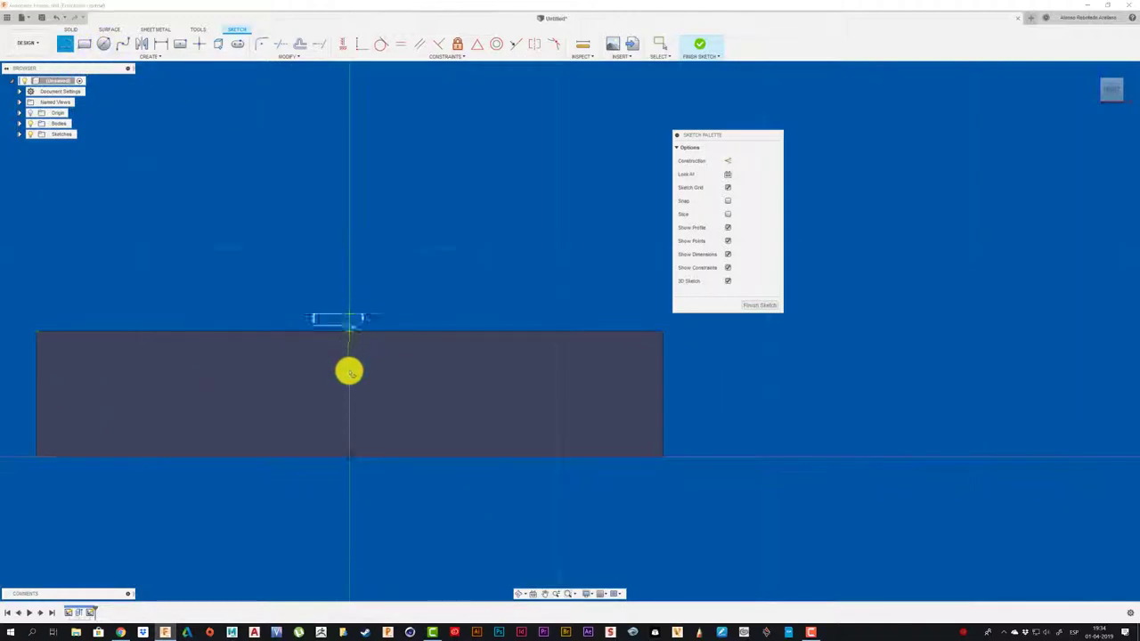
{"action": "left_click", "coordinate": [349, 376]}
{"action": "left_click", "coordinate": [399, 376]}
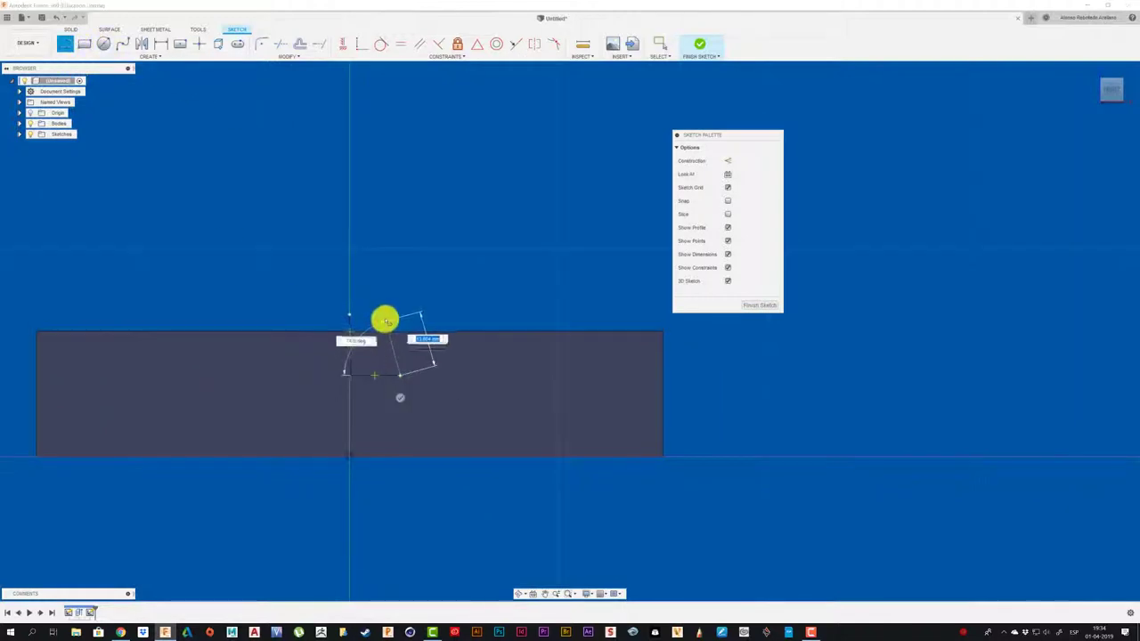
{"action": "right_click", "coordinate": [347, 312]}
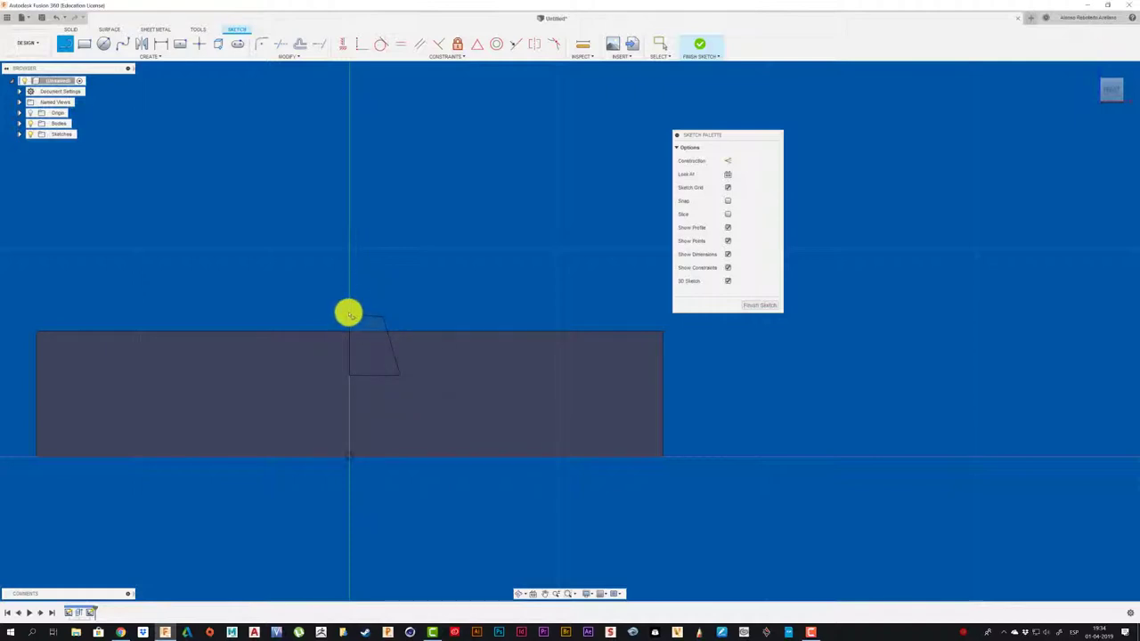
{"action": "left_click", "coordinate": [383, 316]}
{"action": "scroll", "coordinate": [347, 313], "scroll_direction": "up", "scroll_amount": 2}
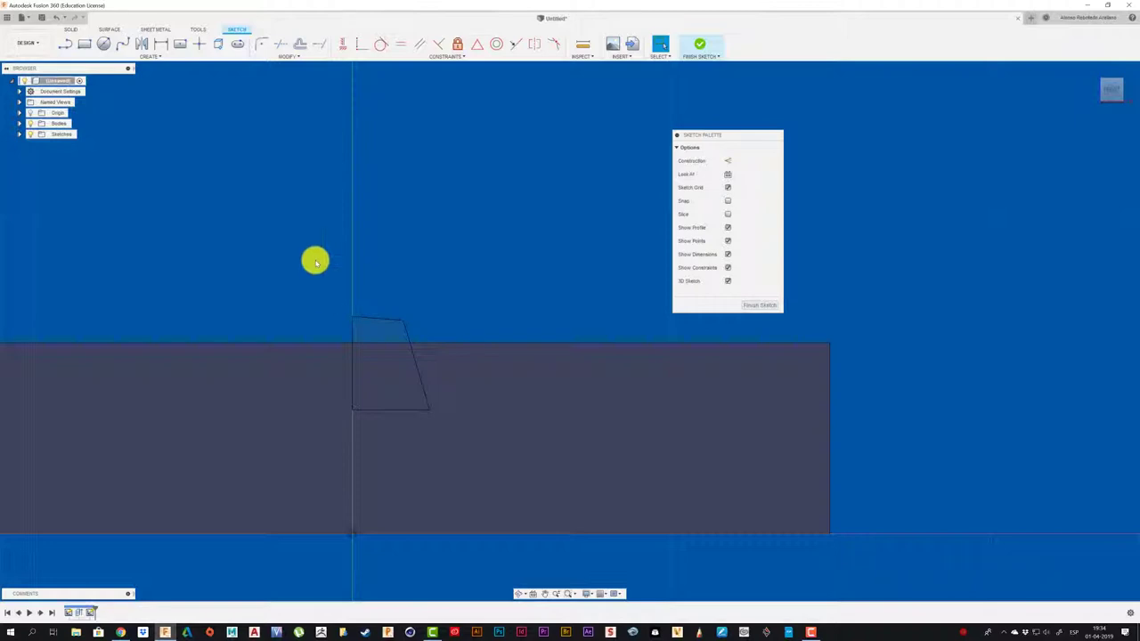
Add a top-edge line, trim the slant above it, and make it construction
{"action": "key", "text": "l"}
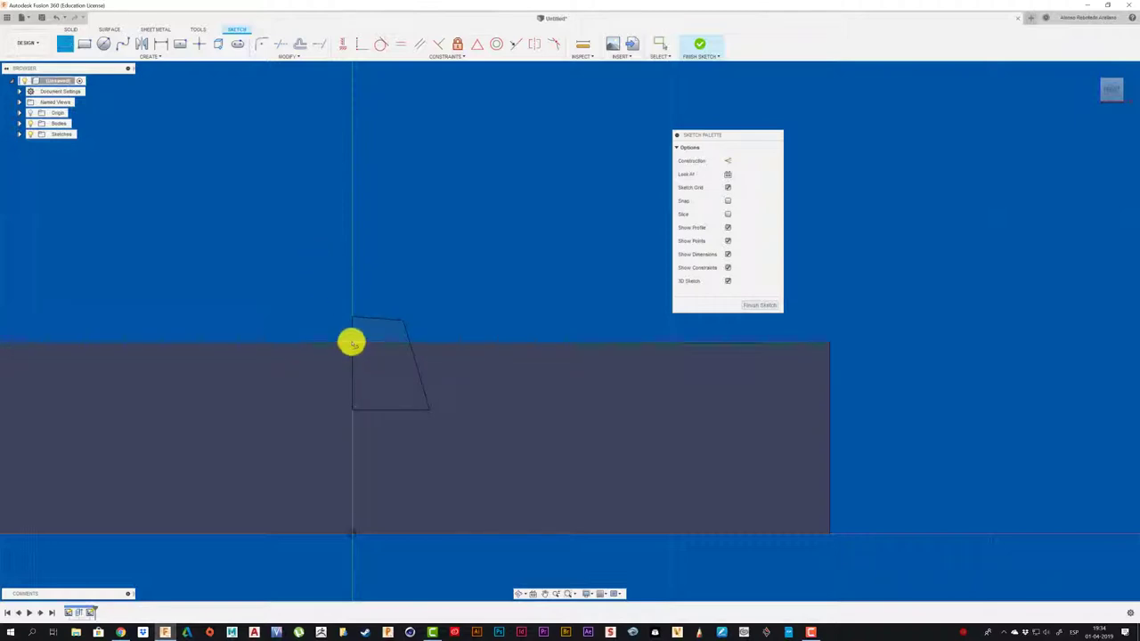
{"action": "left_click", "coordinate": [352, 343]}
{"action": "left_click", "coordinate": [412, 343]}
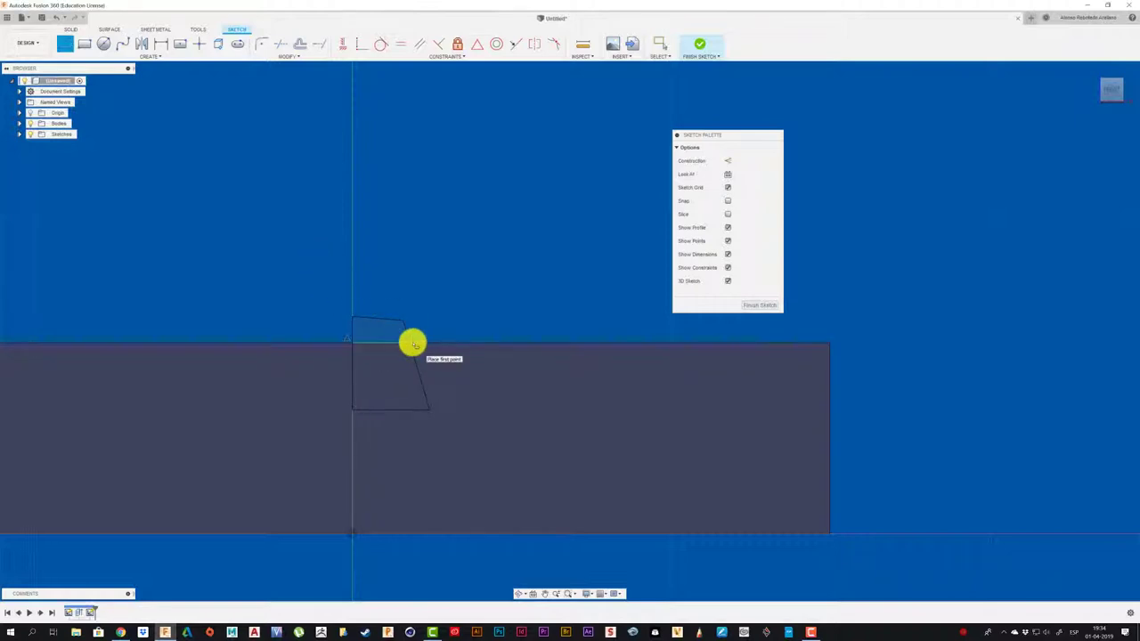
{"action": "key", "text": "Escape"}
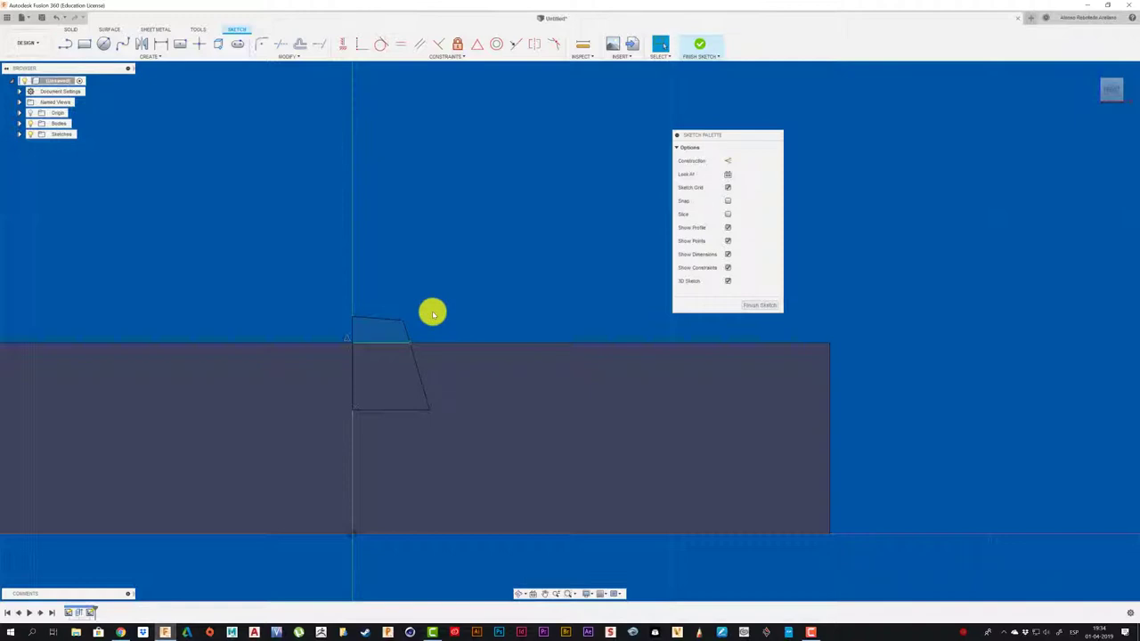
{"action": "key", "text": "t"}
{"action": "left_click", "coordinate": [389, 323]}
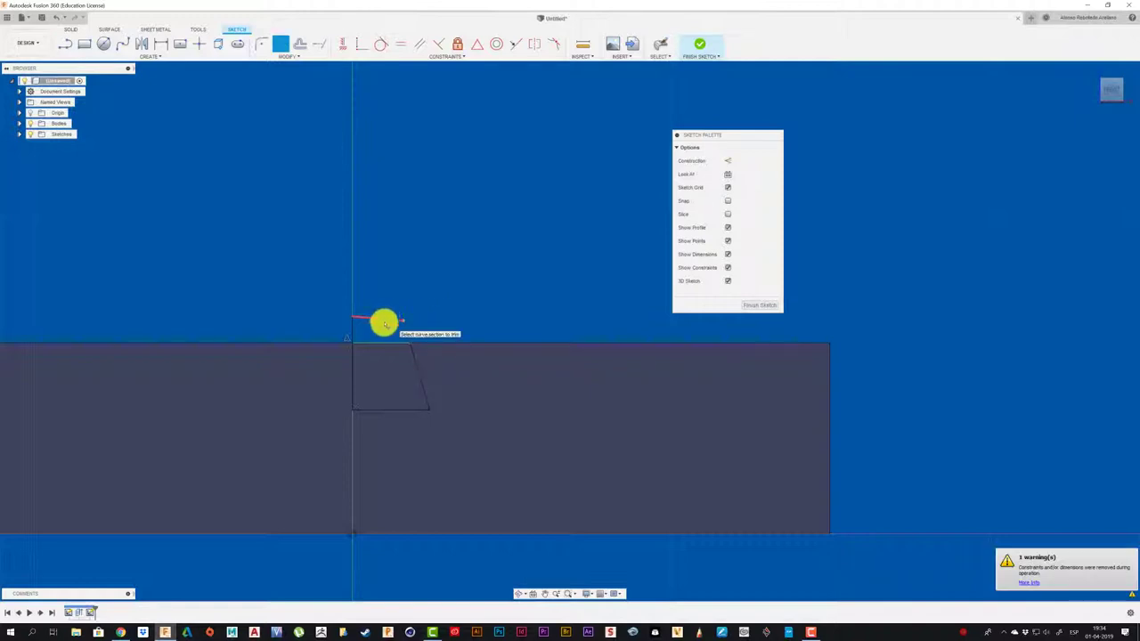
{"action": "key", "text": "Escape"}
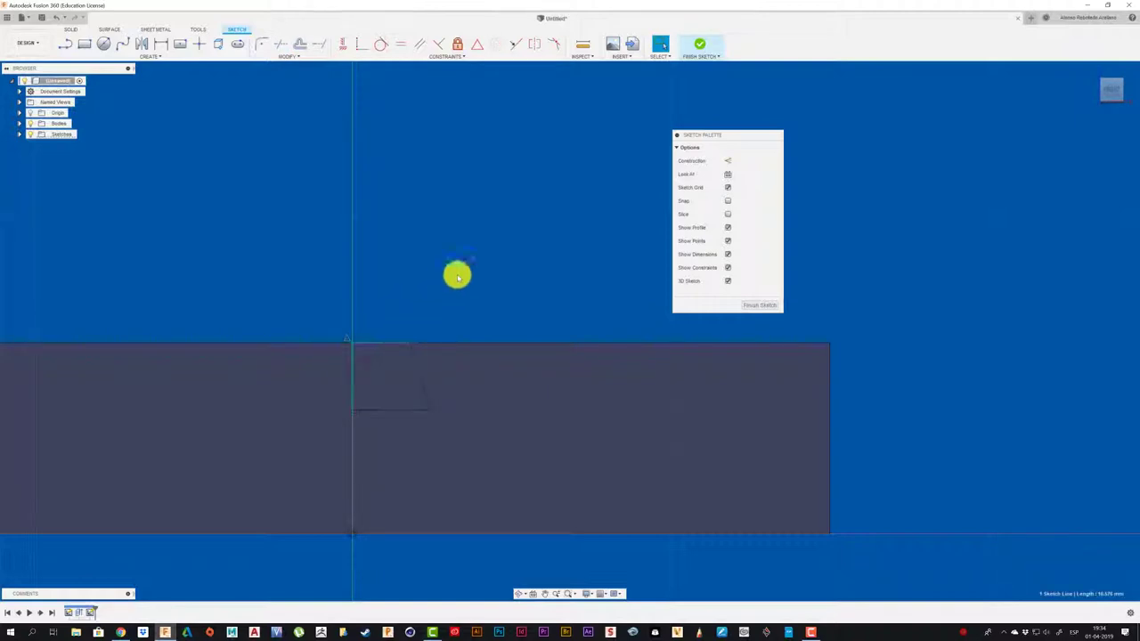
{"action": "left_click", "coordinate": [729, 162]}
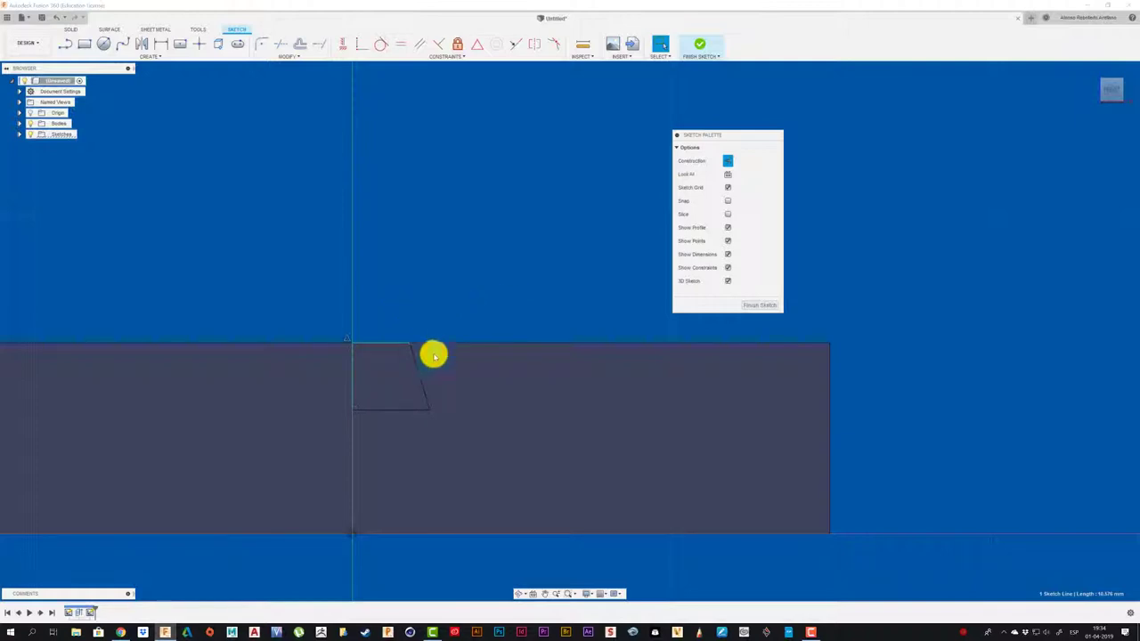
Mirror the slanted and bottom lines about the vertical centre line
{"action": "left_click", "coordinate": [429, 410]}
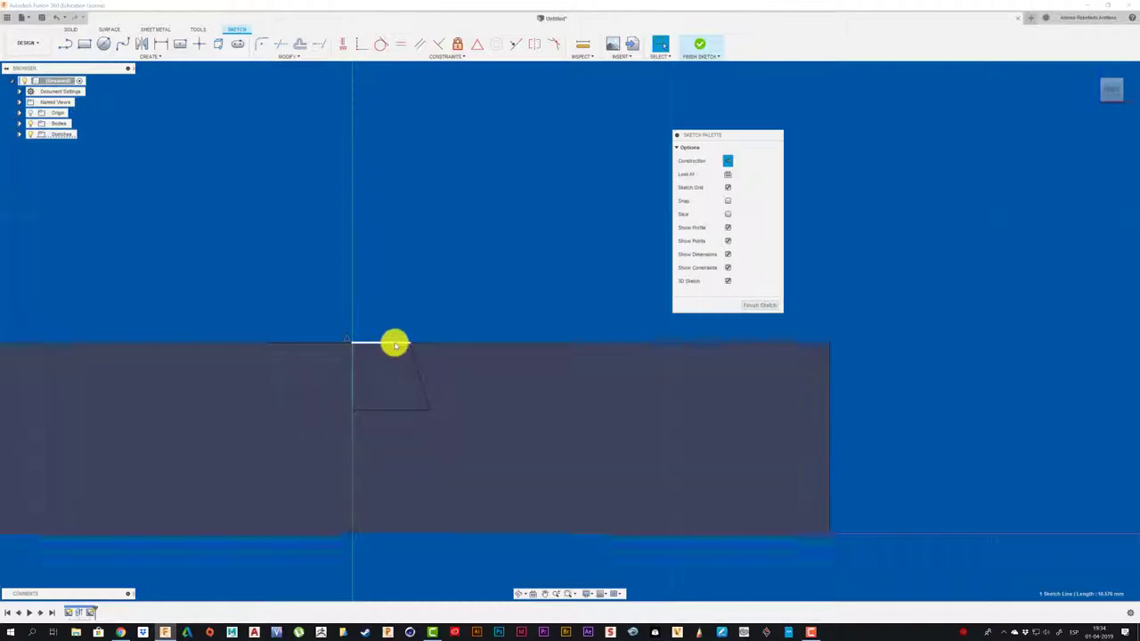
{"action": "left_click", "coordinate": [147, 49]}
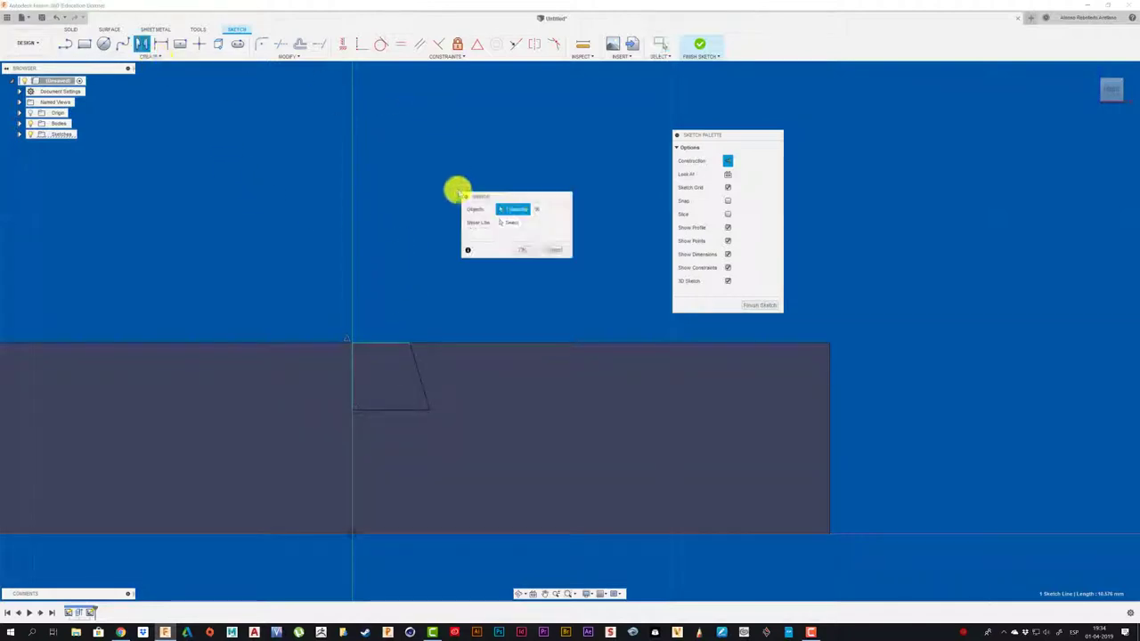
{"action": "left_click_drag", "start_coordinate": [516, 197], "coordinate": [469, 196]}
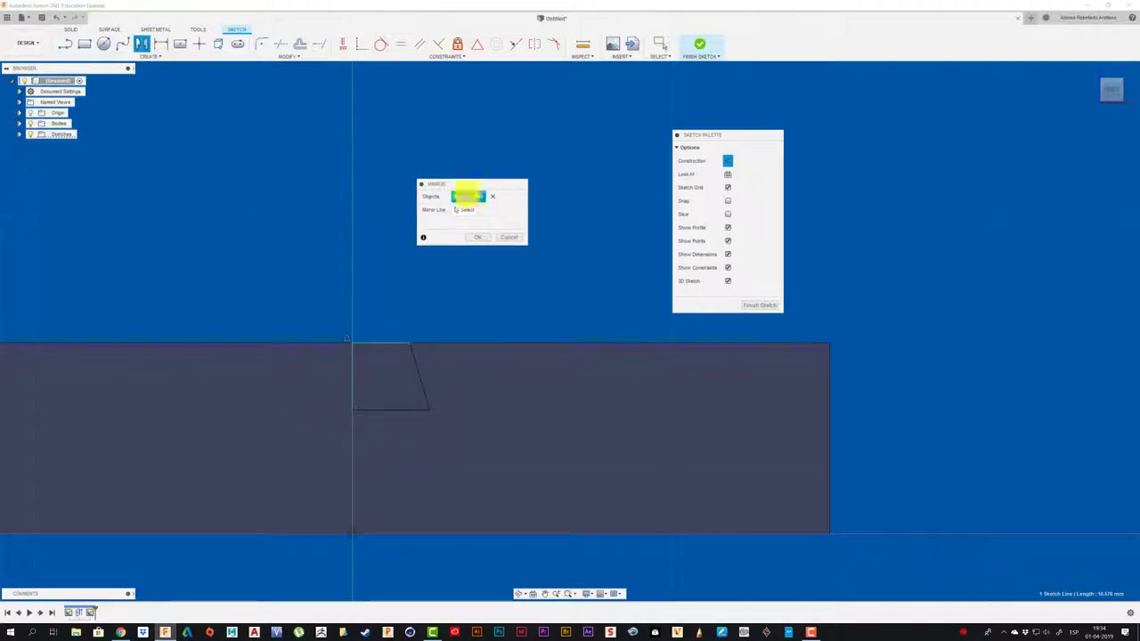
{"action": "left_click", "coordinate": [390, 344]}
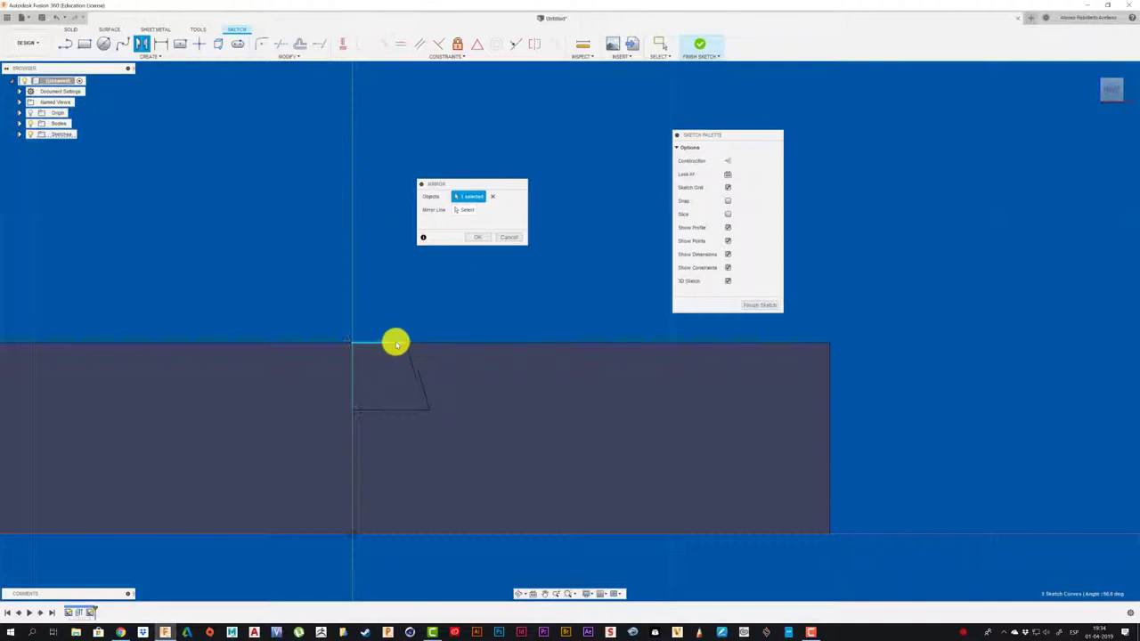
{"action": "left_click", "coordinate": [398, 412]}
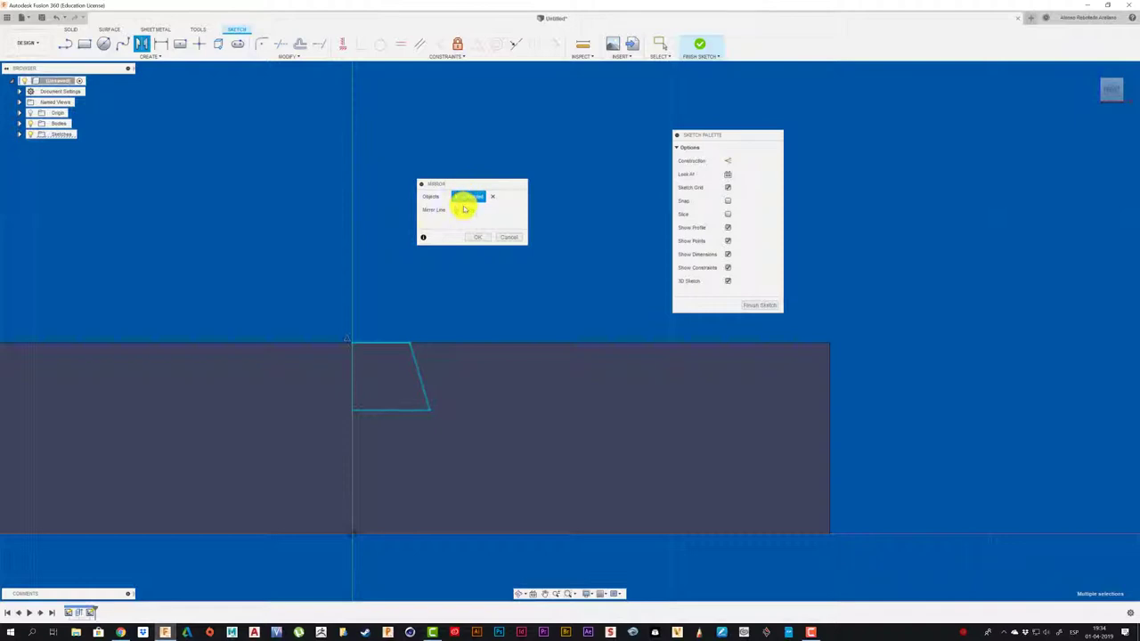
{"action": "left_click", "coordinate": [464, 208]}
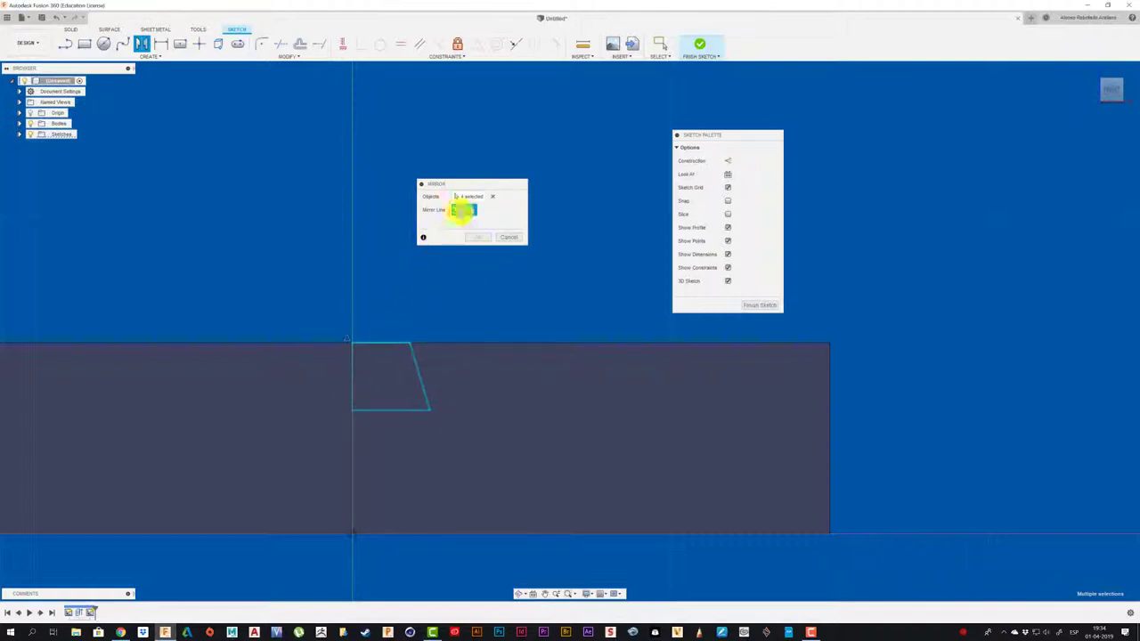
{"action": "left_click", "coordinate": [493, 200]}
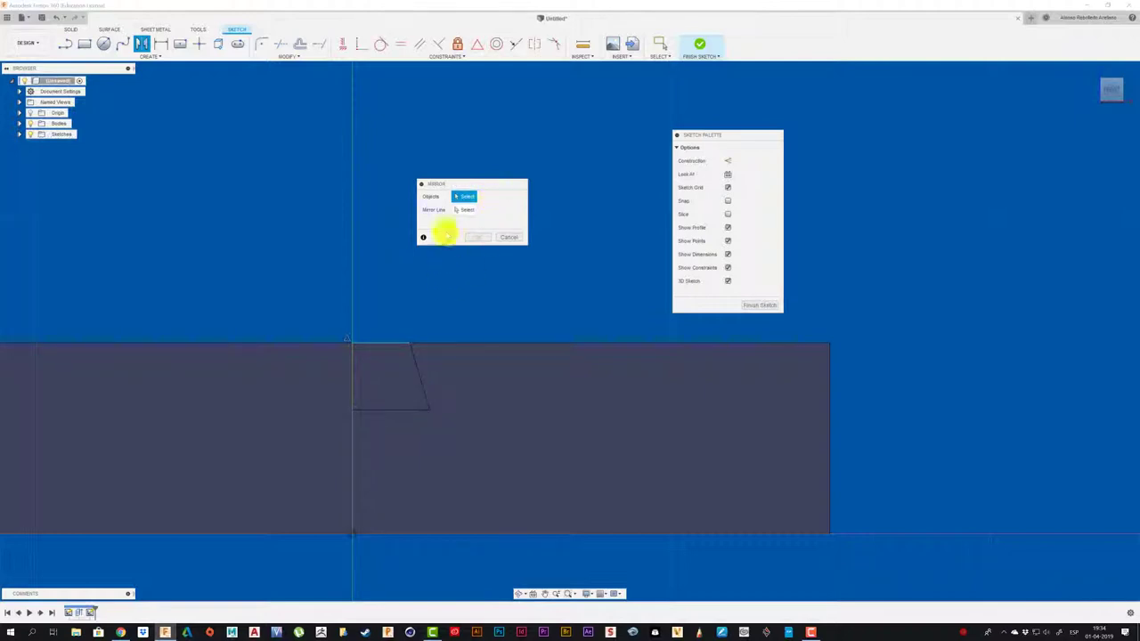
{"action": "left_click", "coordinate": [392, 344]}
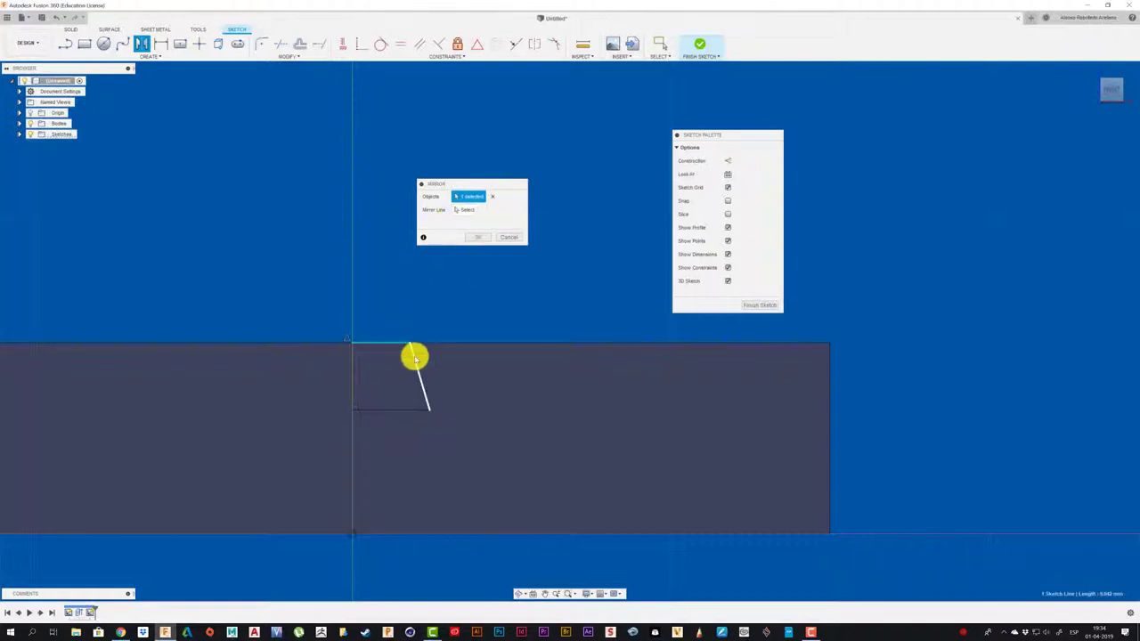
{"action": "left_click", "coordinate": [408, 413]}
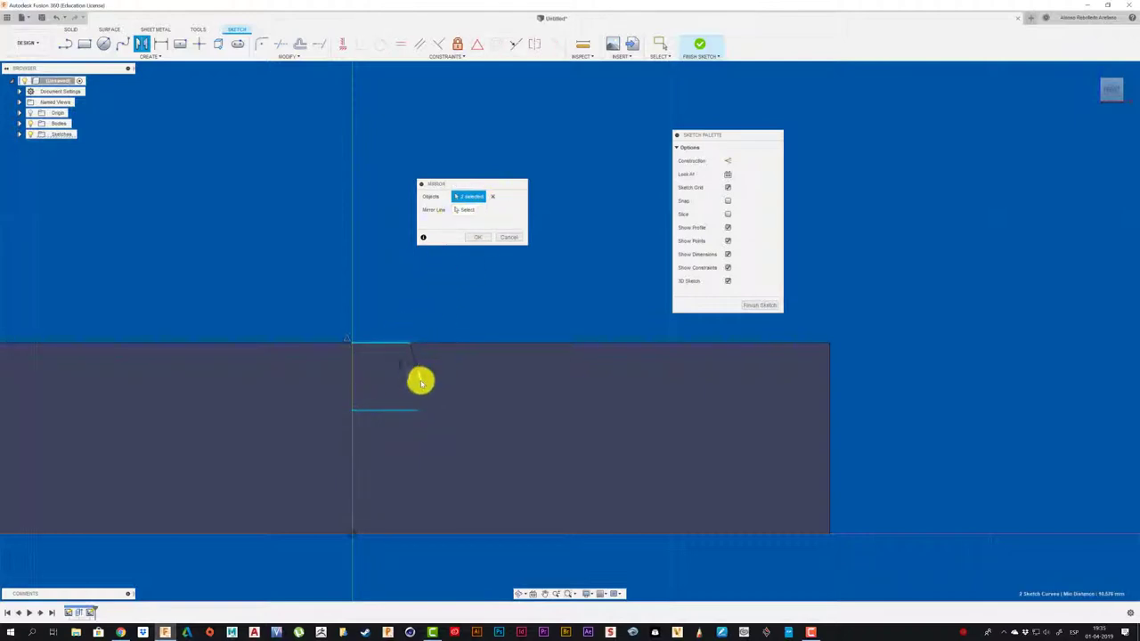
{"action": "left_click", "coordinate": [464, 209]}
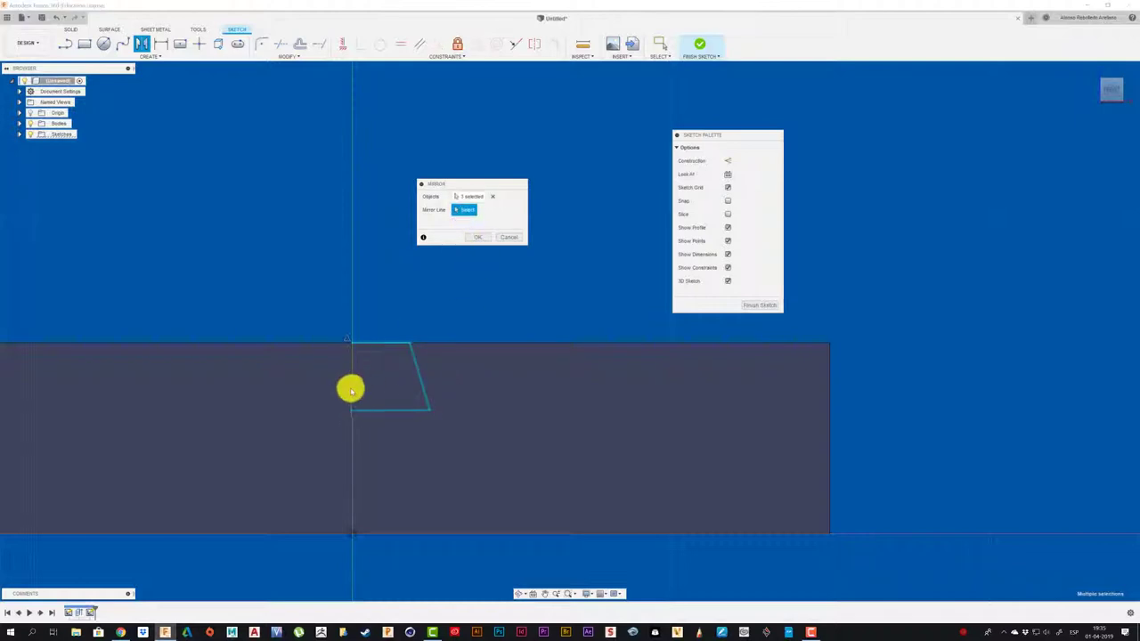
{"action": "left_click", "coordinate": [353, 389]}
{"action": "left_click", "coordinate": [474, 237]}
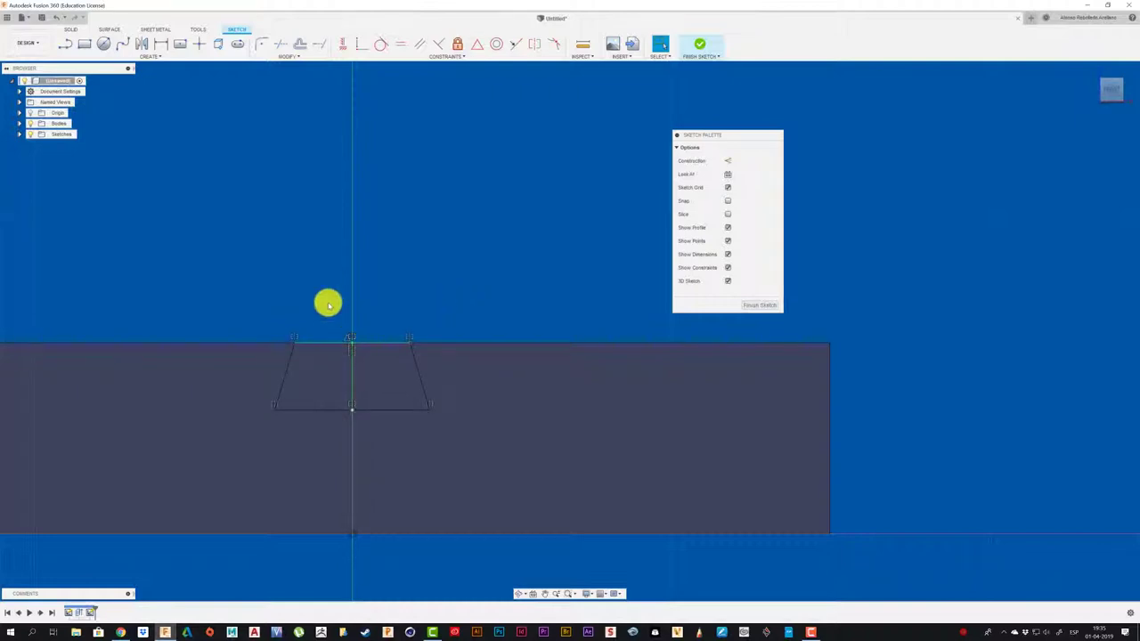
Window-select the complete trapezoid and orbit to a tilted 3D view
{"action": "left_click_drag", "start_coordinate": [230, 305], "coordinate": [454, 433]}
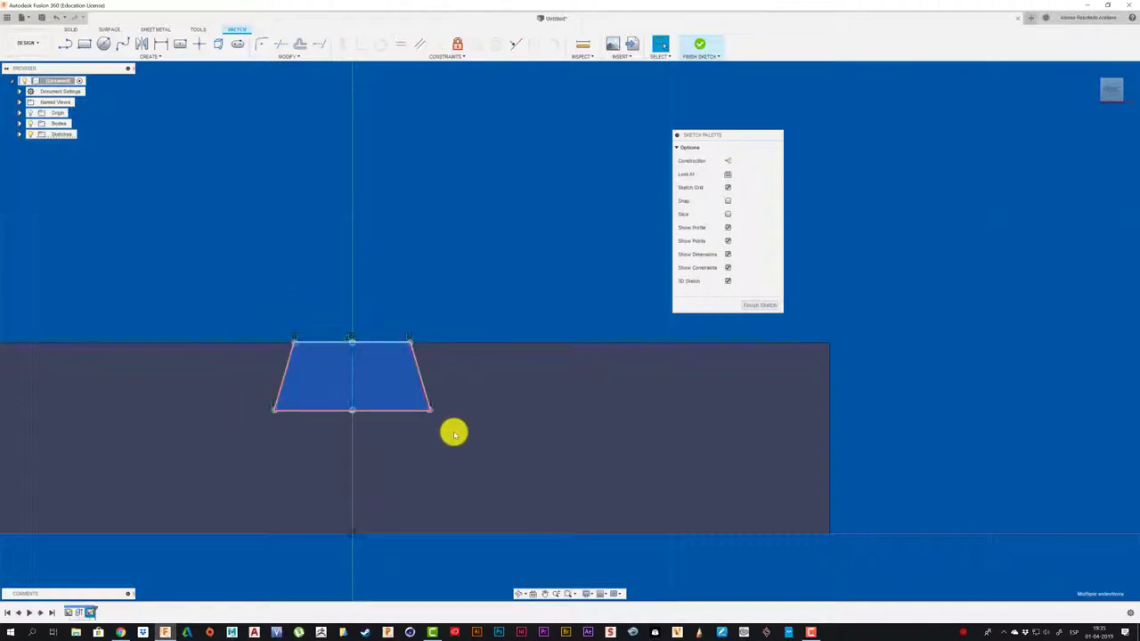
{"action": "key", "text": "m"}
{"action": "left_click", "coordinate": [500, 355]}
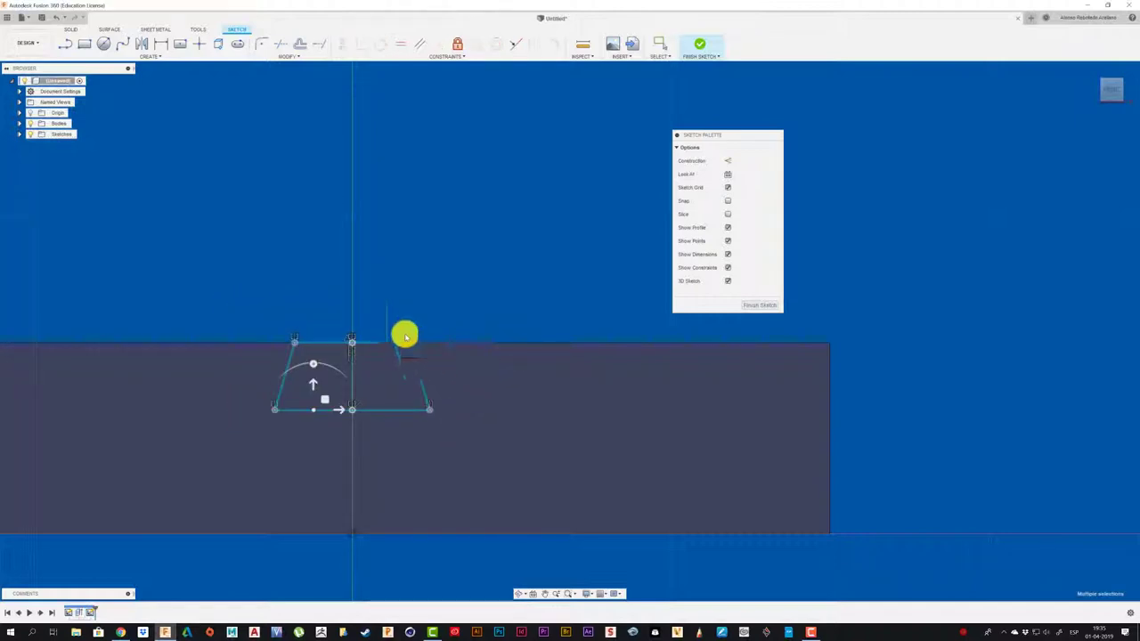
{"action": "left_click_drag", "start_coordinate": [242, 304], "coordinate": [505, 467]}
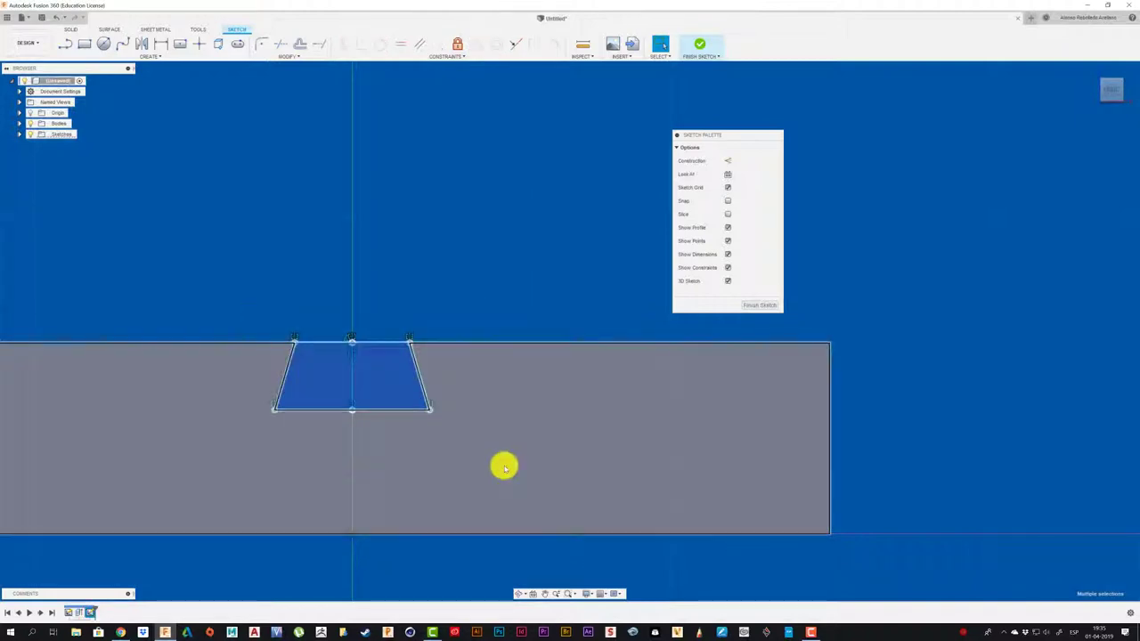
{"action": "middle_click_drag", "start_coordinate": [479, 294], "coordinate": [479, 295], "text": "shift"}
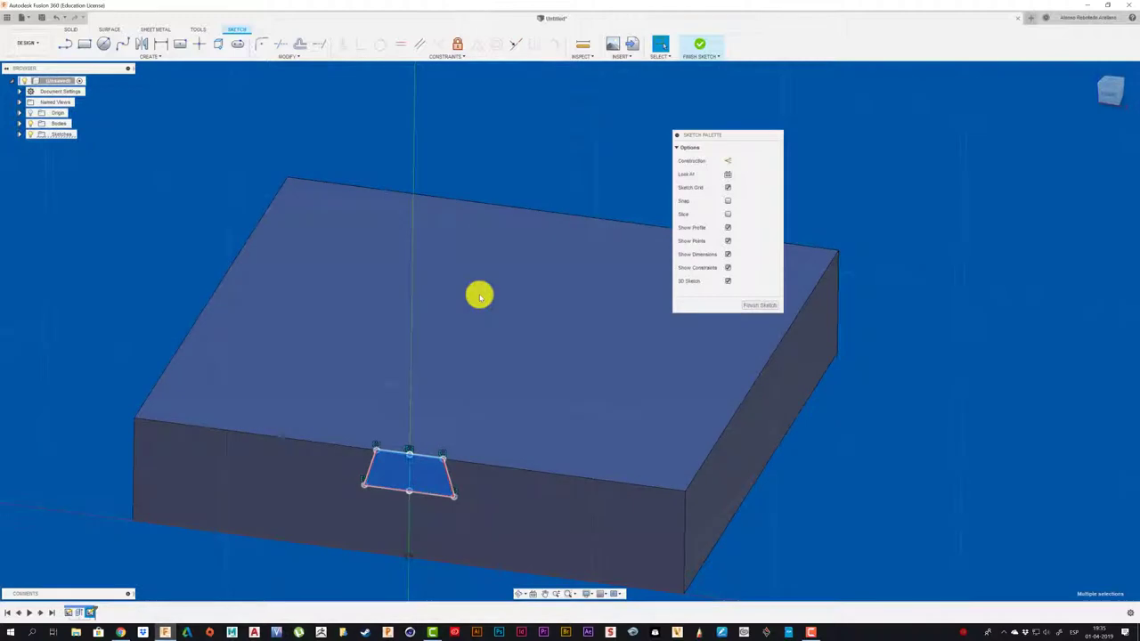
Extrude the trapezoid about -195.86 mm as a cut through the whole block
{"action": "key", "text": "e"}
{"action": "mouse_move", "coordinate": [479, 295]}
{"action": "middle_mouse_down", "text": "shift"}
{"action": "mouse_move", "coordinate": [288, 557]}
{"action": "mouse_move", "coordinate": [319, 495]}
{"action": "middle_mouse_up", "text": "shift"}
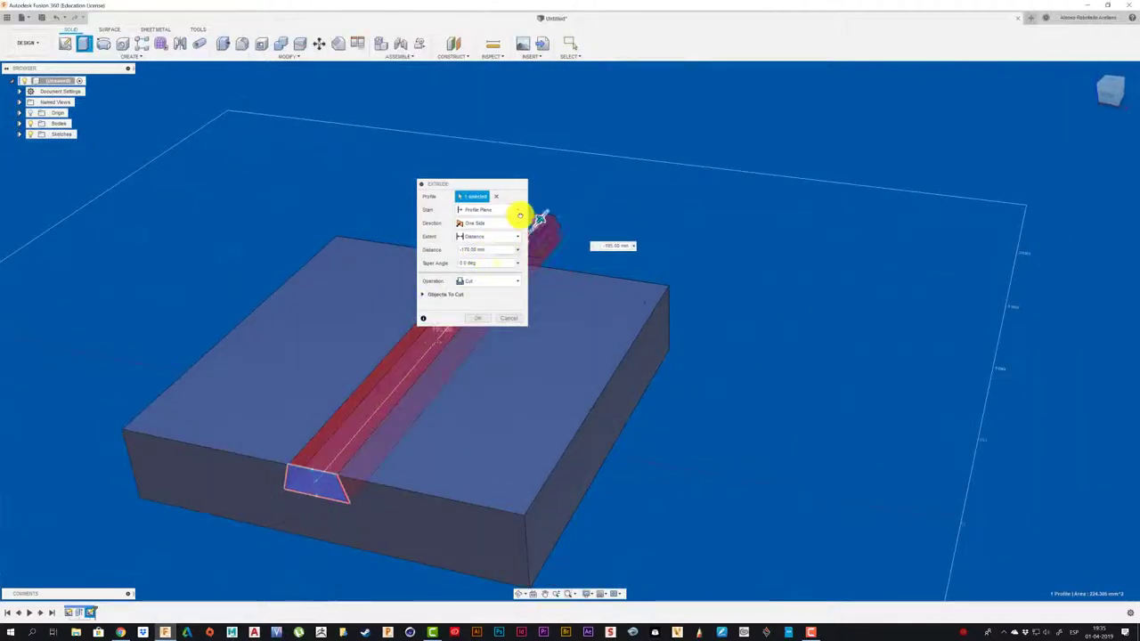
{"action": "left_click_drag", "start_coordinate": [307, 485], "coordinate": [540, 218]}
{"action": "left_click_drag", "start_coordinate": [478, 185], "coordinate": [817, 182]}
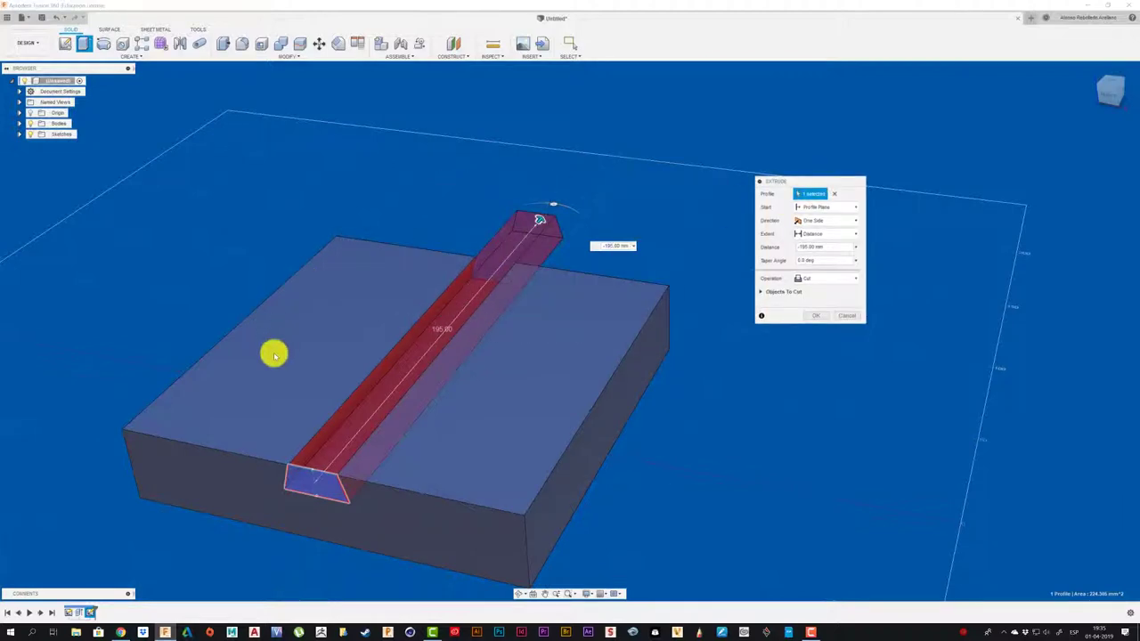
{"action": "left_click", "coordinate": [819, 317]}
{"action": "mouse_move", "coordinate": [792, 407]}
{"action": "middle_mouse_down", "text": "shift"}
{"action": "mouse_move", "coordinate": [232, 196]}
{"action": "mouse_move", "coordinate": [262, 189]}
{"action": "mouse_move", "coordinate": [530, 486]}
{"action": "middle_mouse_up", "text": "shift"}
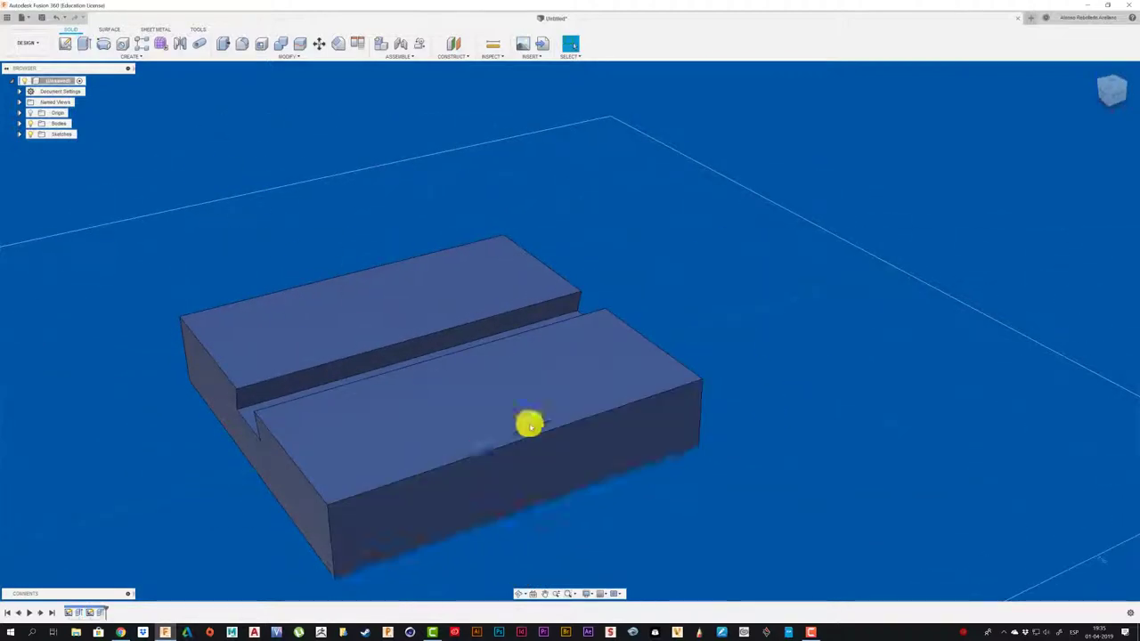
Paste the copied trapezoid into a new sketch on the block's side face
{"action": "left_click", "coordinate": [539, 475]}
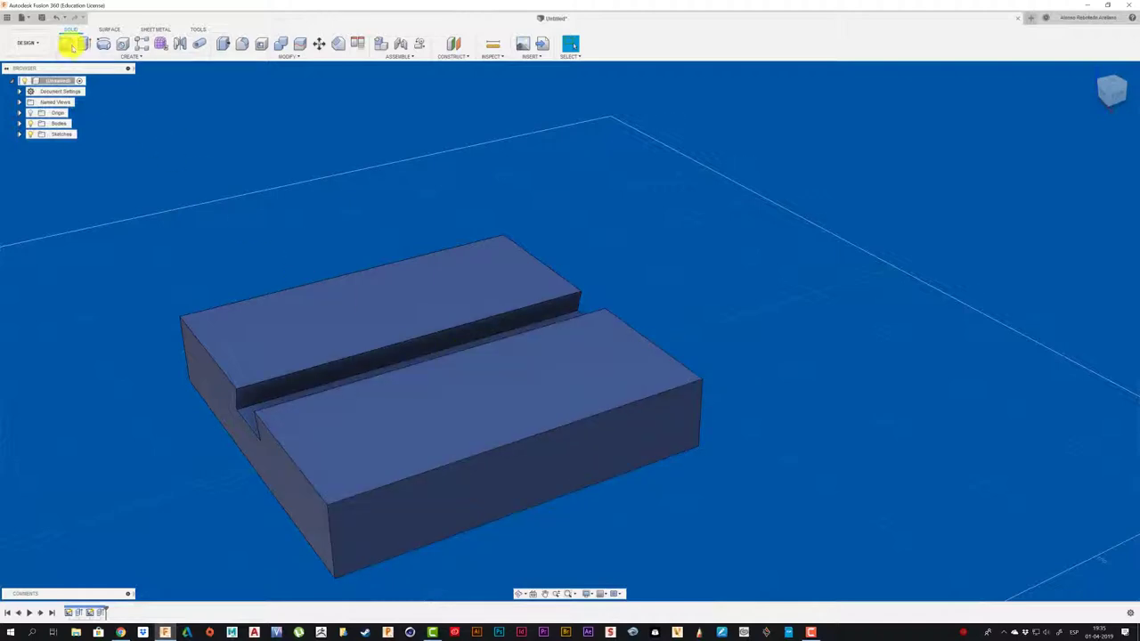
{"action": "left_click", "coordinate": [69, 44]}
{"action": "left_click", "coordinate": [495, 489]}
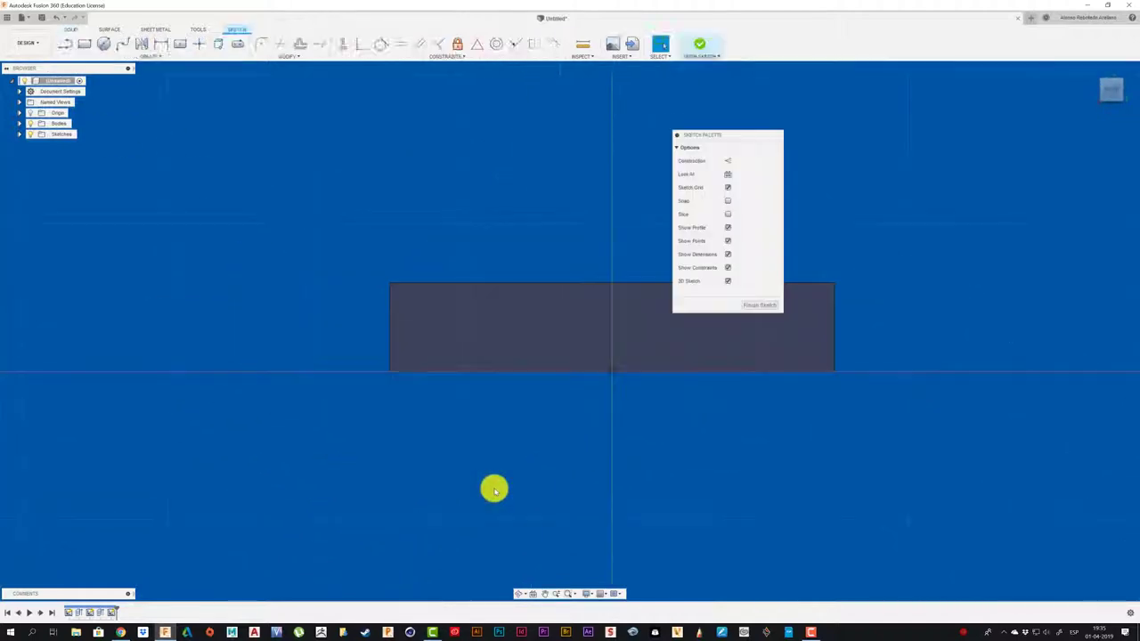
{"action": "key", "text": "ctrl+v"}
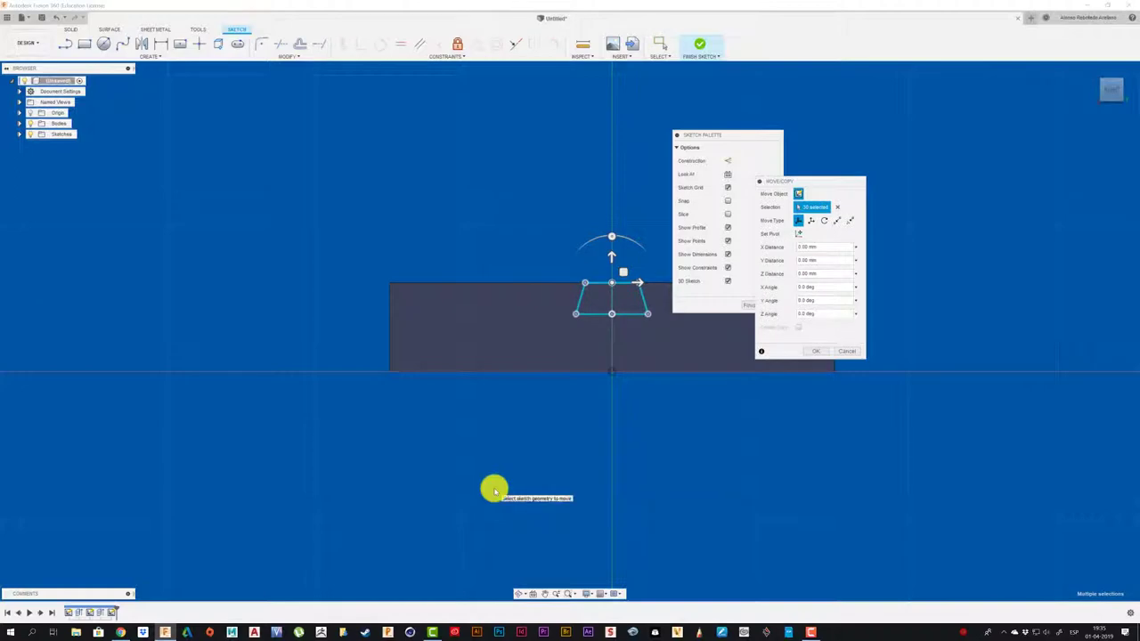
{"action": "key", "text": "Return"}
Extrude the pasted trapezoid -170 mm as a cut across the first groove
{"action": "key", "text": "e"}
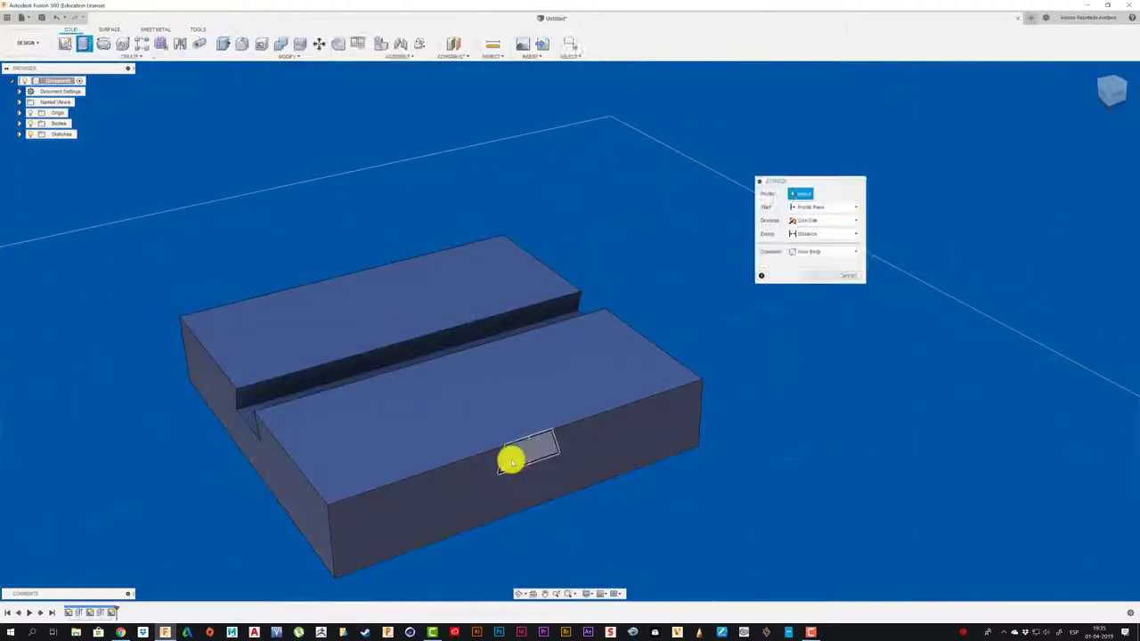
{"action": "left_click", "coordinate": [527, 456]}
{"action": "left_click_drag", "start_coordinate": [532, 454], "coordinate": [343, 273]}
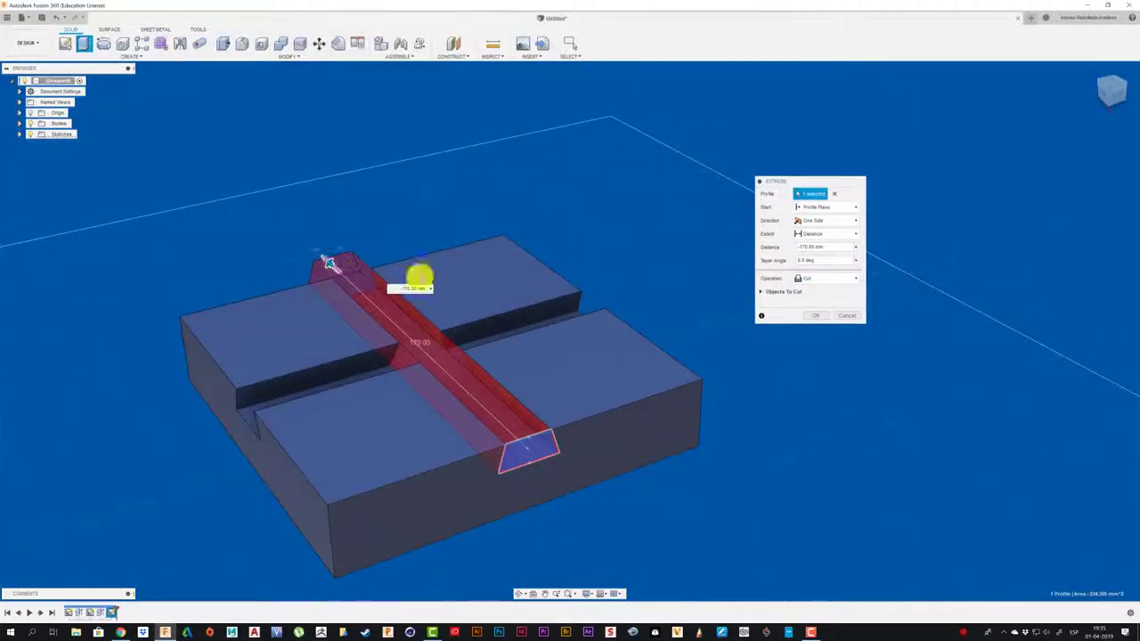
{"action": "left_click", "coordinate": [816, 316]}
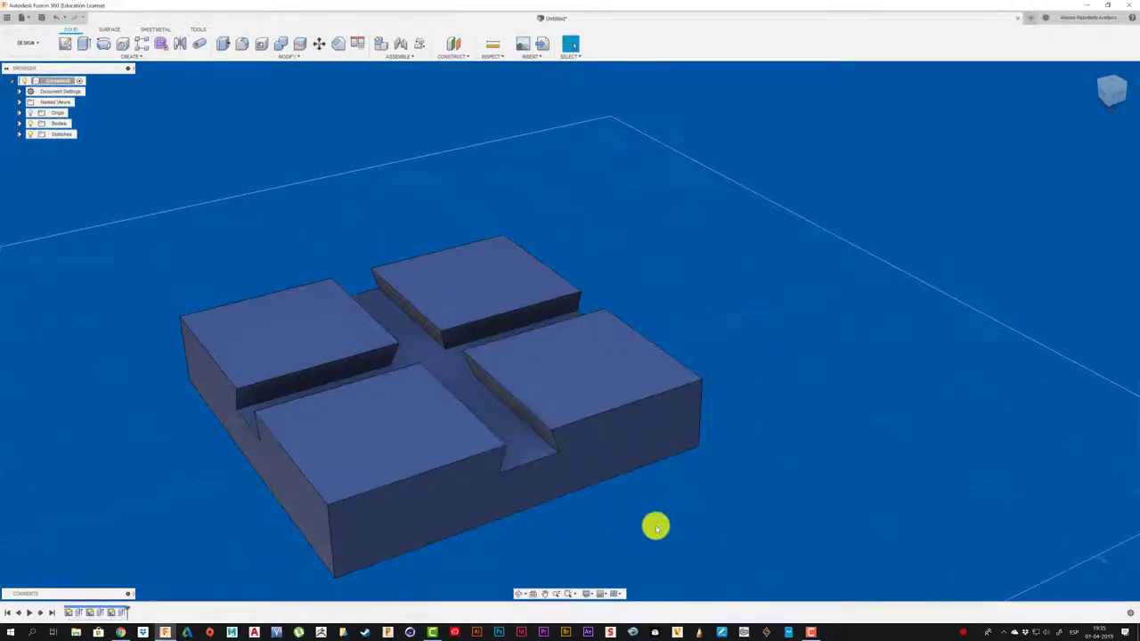
{"action": "middle_click_drag", "start_coordinate": [656, 528], "coordinate": [255, 234], "text": "shift"}
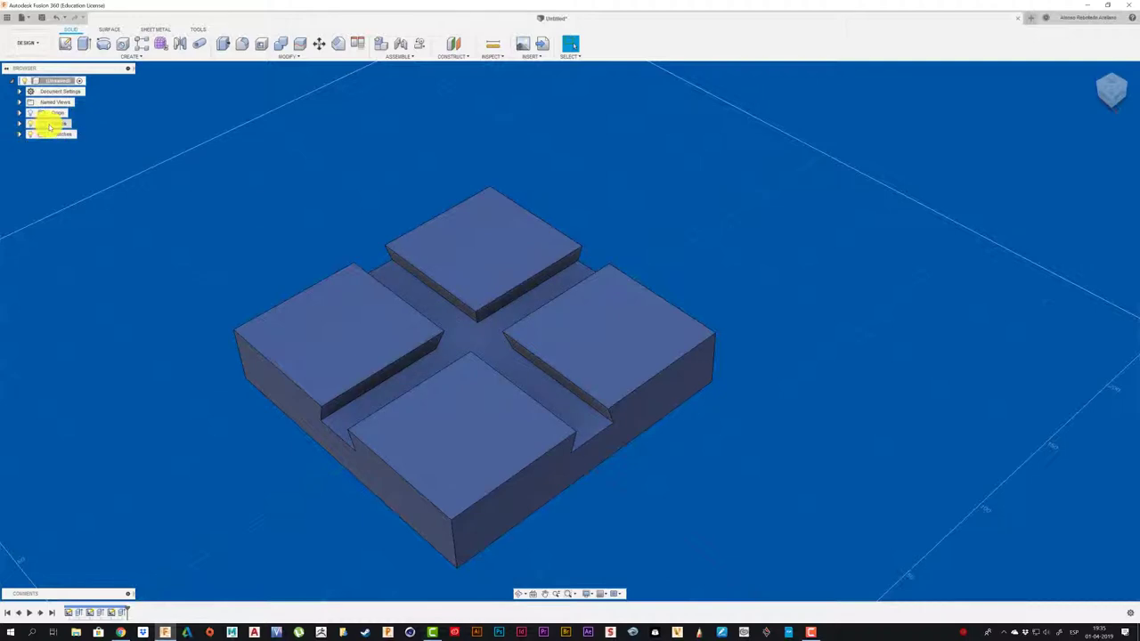
Convert the block body into a component and rename it BASE
{"action": "right_click", "coordinate": [51, 124]}
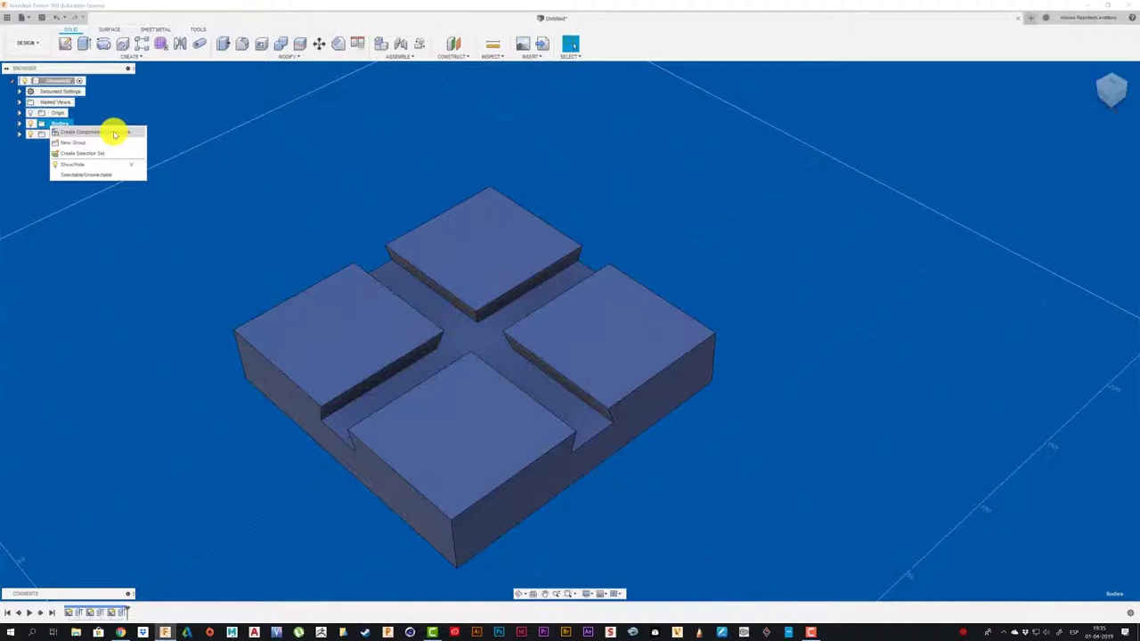
{"action": "left_click", "coordinate": [114, 133]}
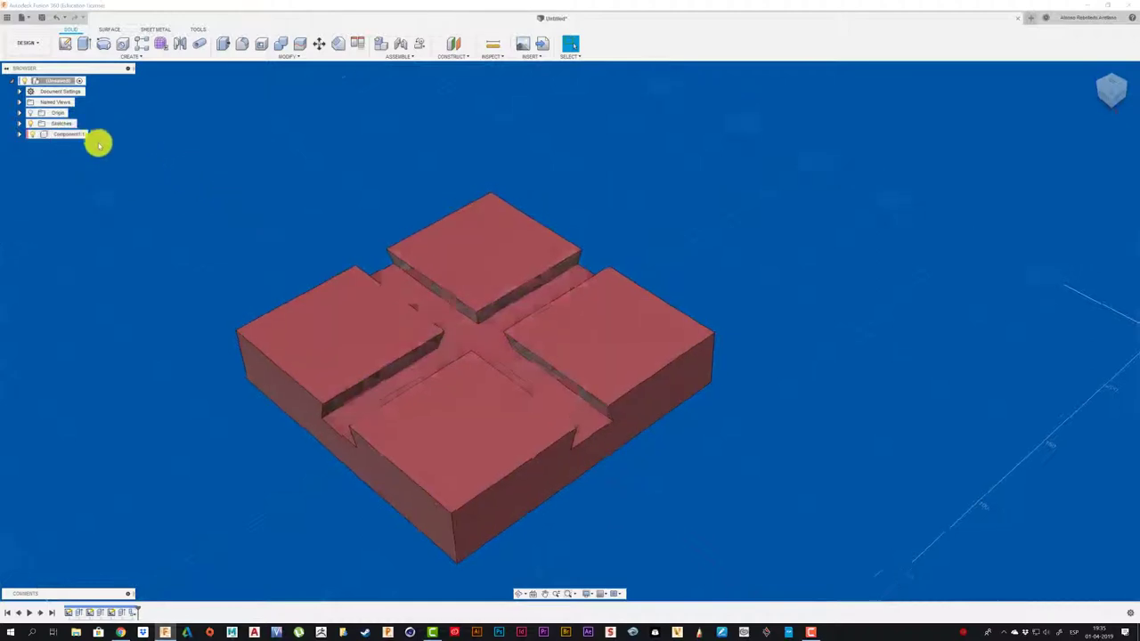
{"action": "right_click", "coordinate": [71, 133]}
{"action": "left_click", "coordinate": [66, 132]}
{"action": "left_click", "coordinate": [66, 133]}
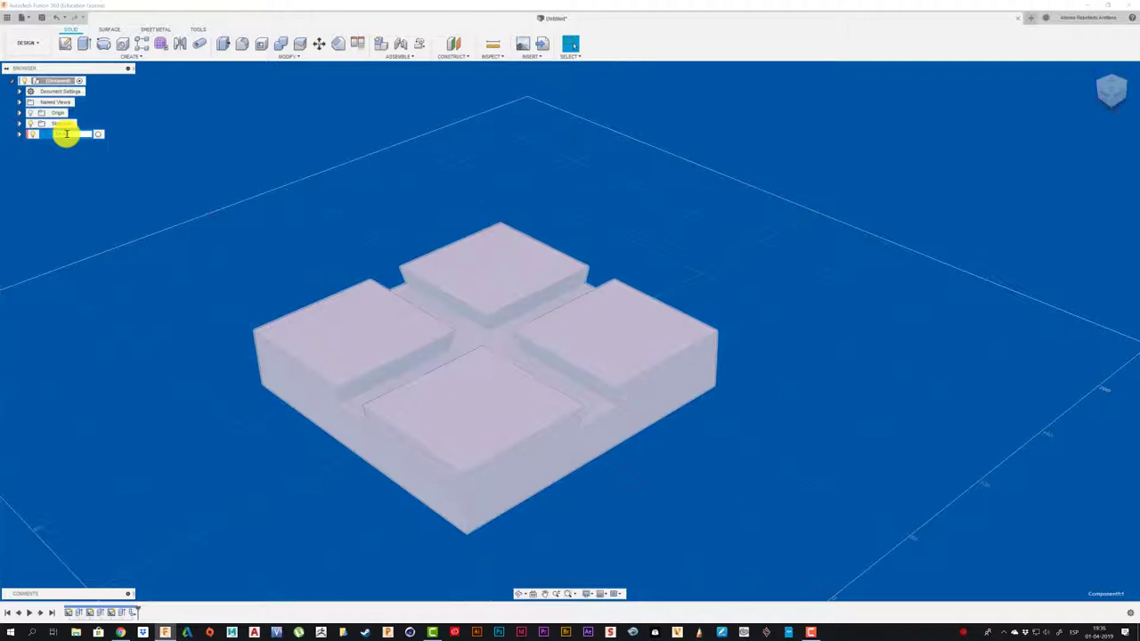
{"action": "type", "text": "BASE"}
{"action": "key", "text": "Return"}
{"action": "right_click", "coordinate": [71, 134]}
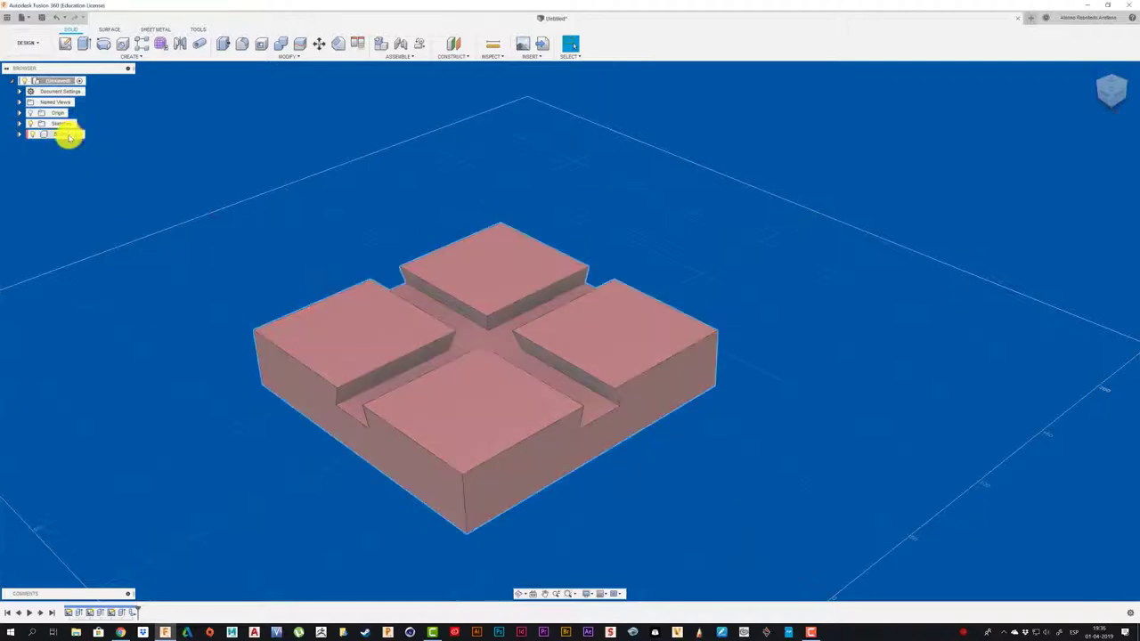
{"action": "left_click", "coordinate": [104, 153]}
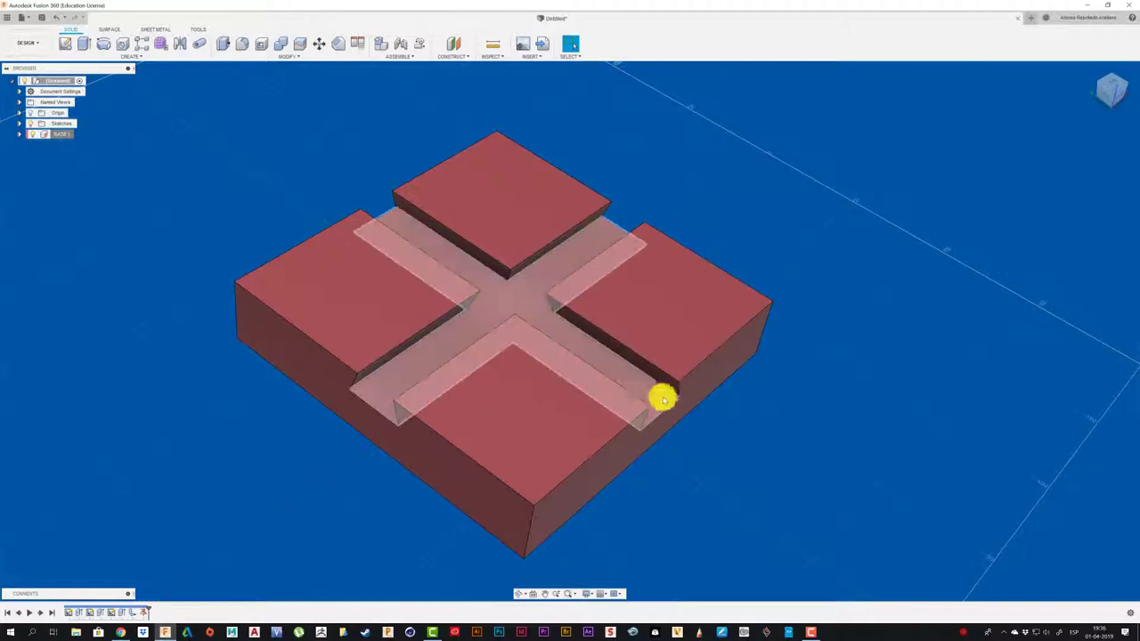
Add a new empty component under the top-level design
{"action": "mouse_move", "coordinate": [626, 371]}
{"action": "middle_mouse_down", "text": "shift"}
{"action": "mouse_move", "coordinate": [318, 463]}
{"action": "mouse_move", "coordinate": [288, 440]}
{"action": "middle_mouse_up", "text": "shift"}
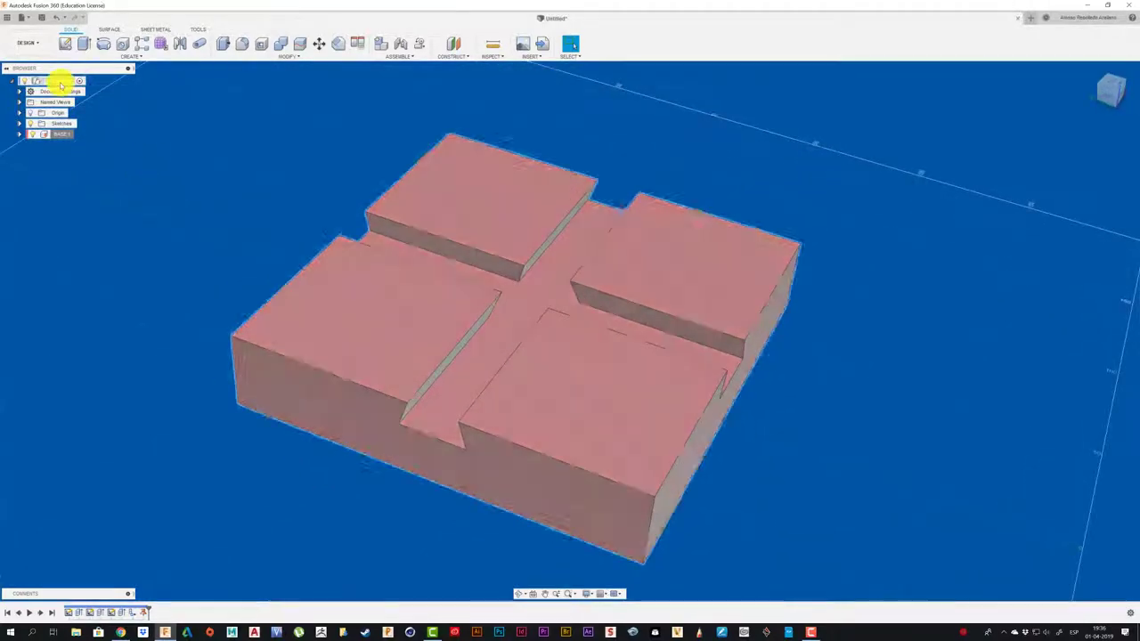
{"action": "right_click", "coordinate": [81, 82]}
{"action": "left_click", "coordinate": [81, 94]}
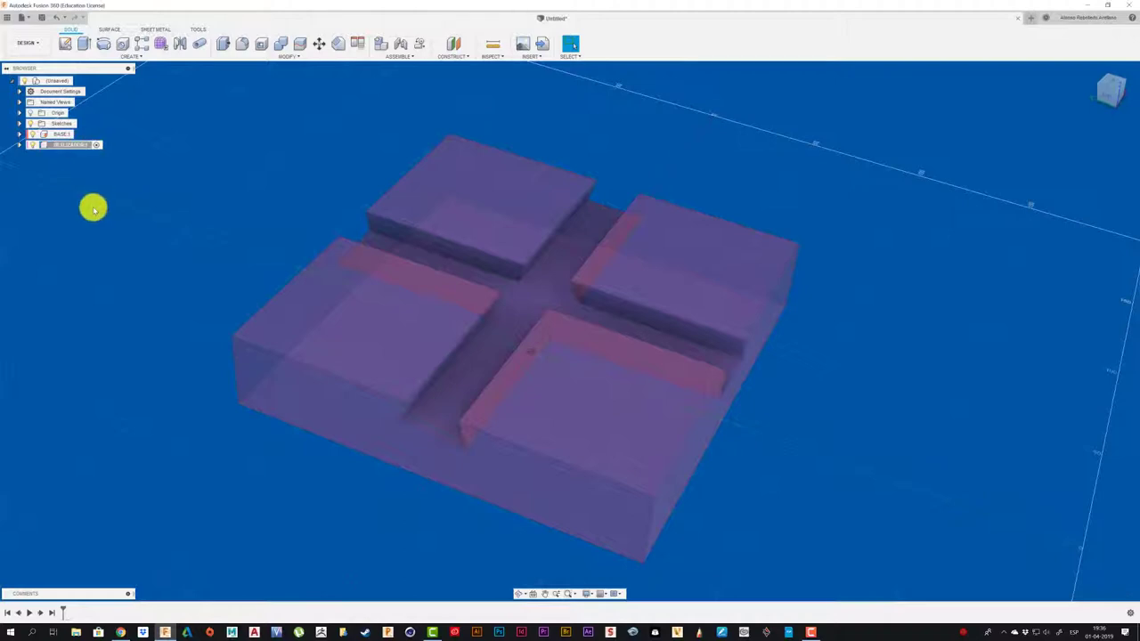
Place the trapezoid in a front-face sketch and extrude it into a 10 mm slider
{"action": "left_click", "coordinate": [65, 44]}
{"action": "left_click", "coordinate": [338, 407]}
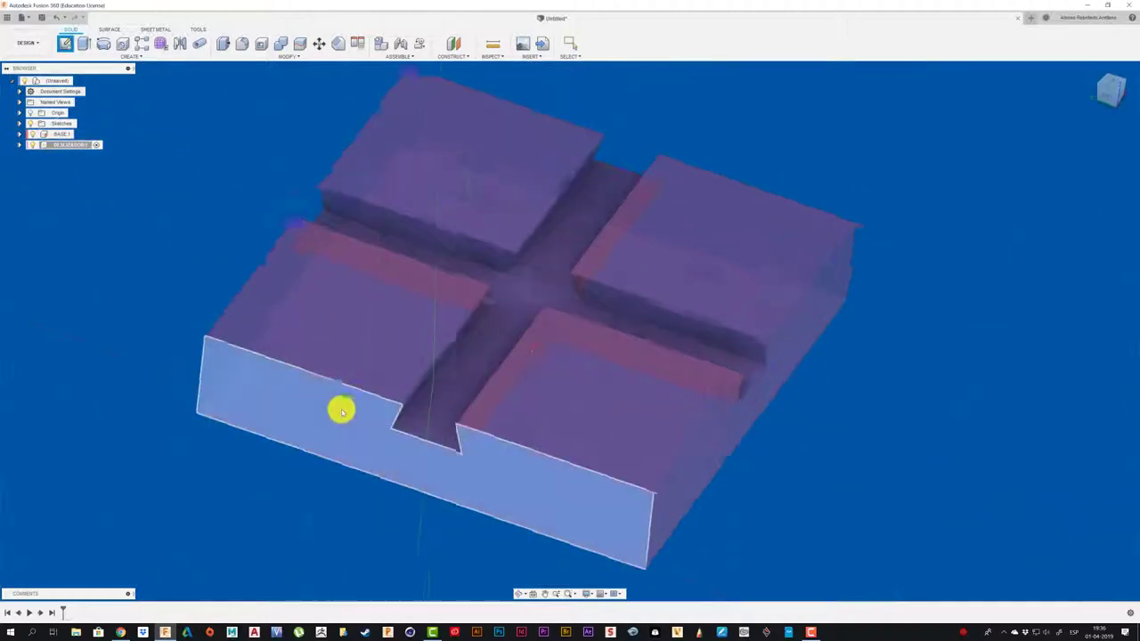
{"action": "middle_click_drag", "start_coordinate": [374, 460], "coordinate": [215, 484]}
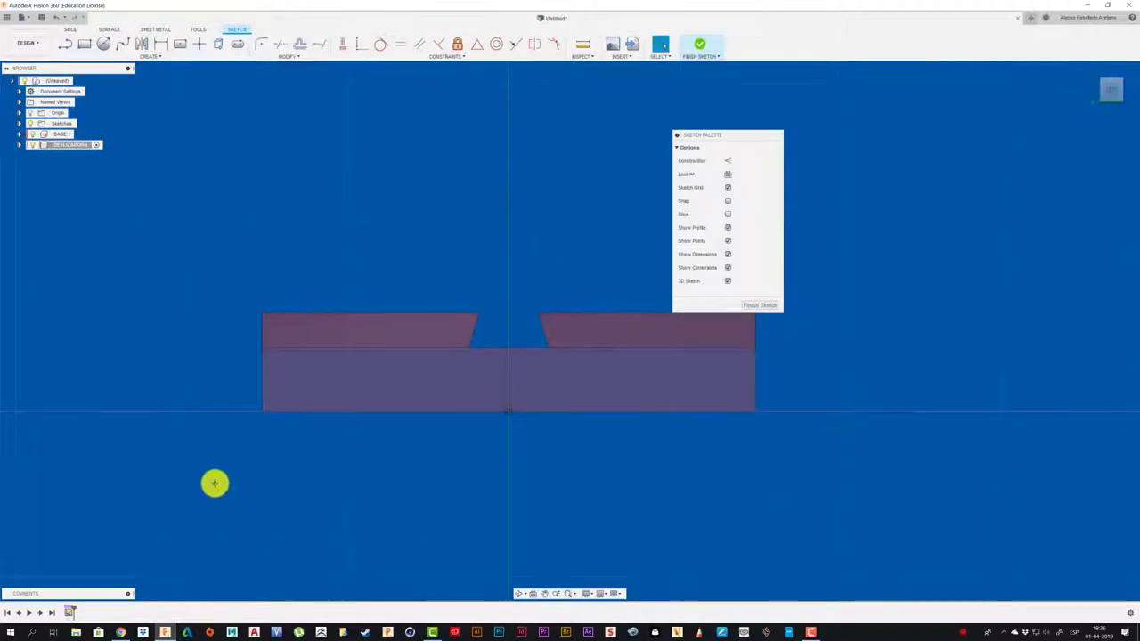
{"action": "key", "text": "m"}
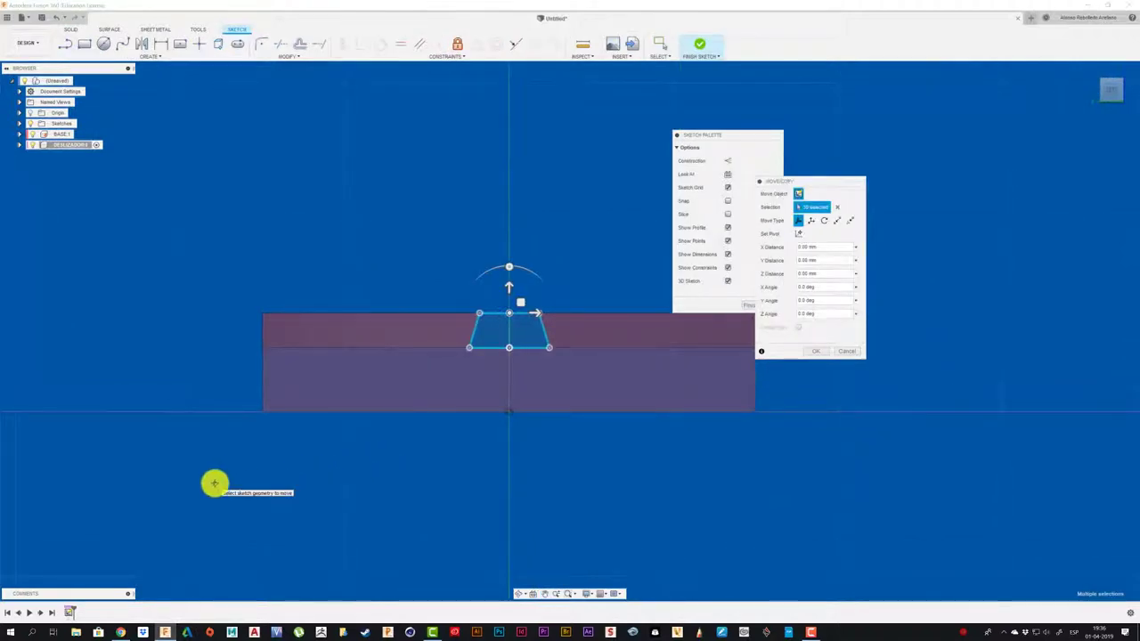
{"action": "key", "text": "F6"}
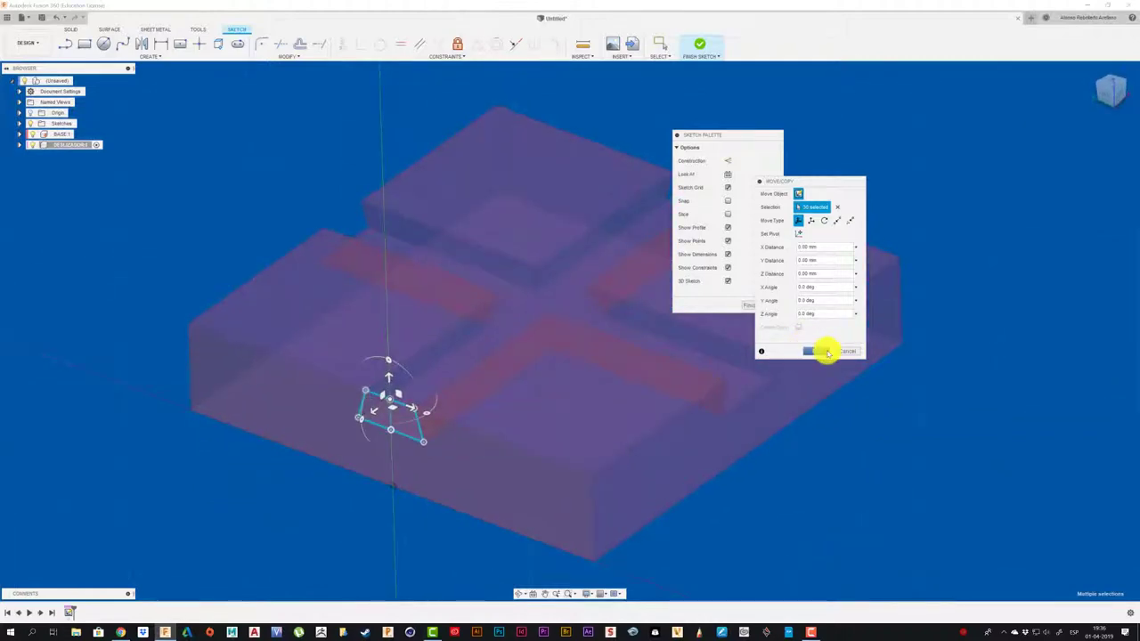
{"action": "left_click", "coordinate": [827, 352]}
{"action": "key", "text": "e"}
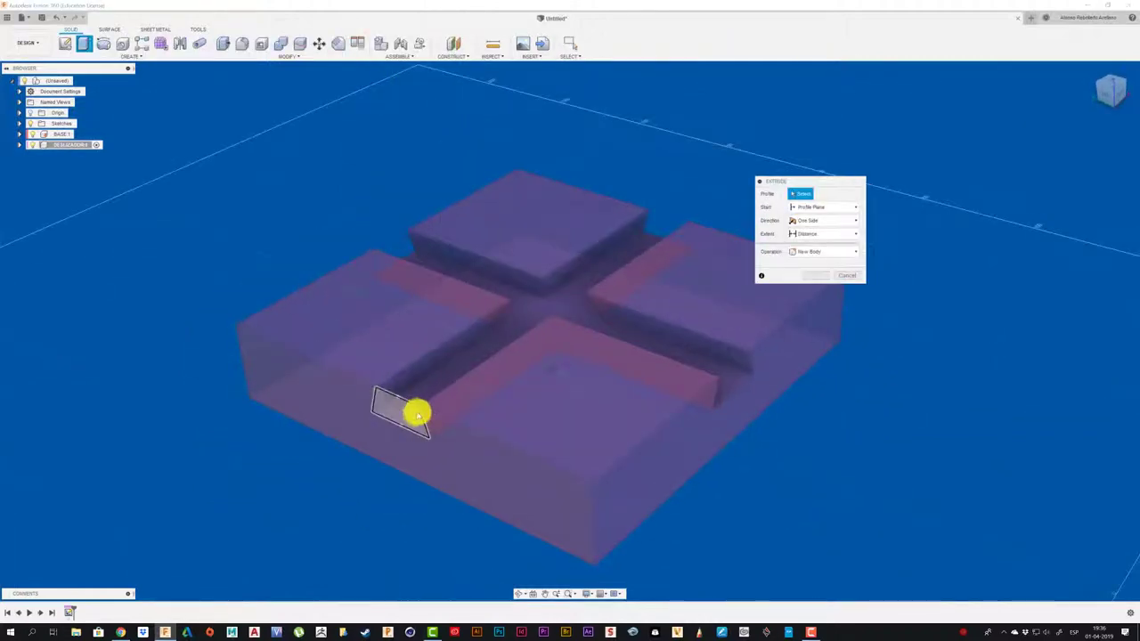
{"action": "left_click", "coordinate": [417, 413]}
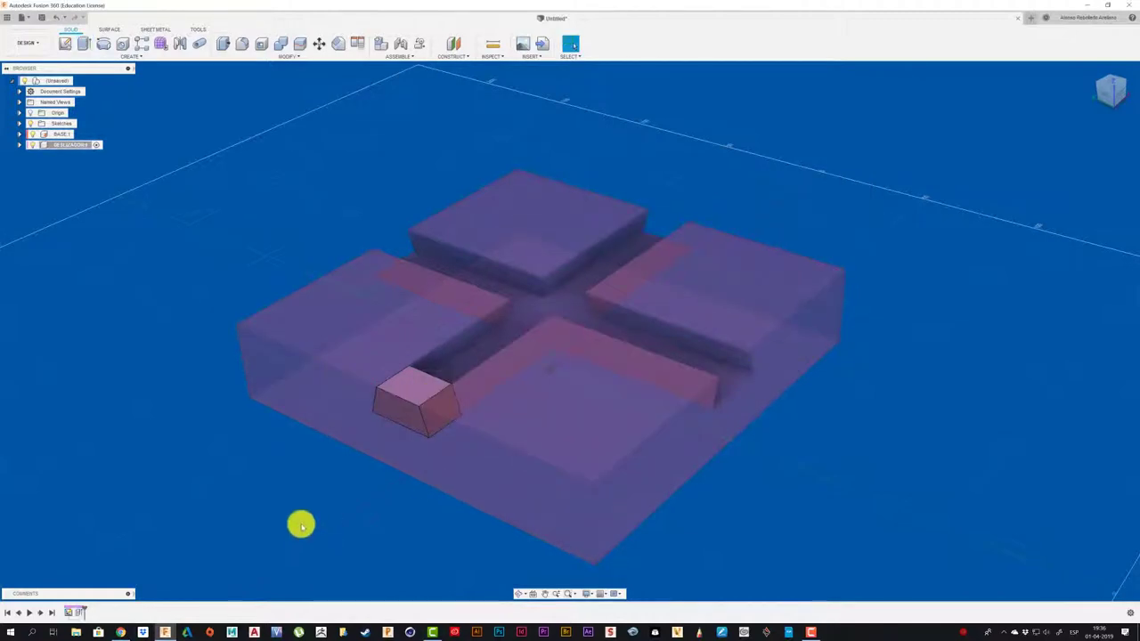
Sketch a 6 mm circle on the slider's top face and start extruding it
{"action": "scroll", "coordinate": [301, 525], "scroll_direction": "up", "scroll_amount": 2}
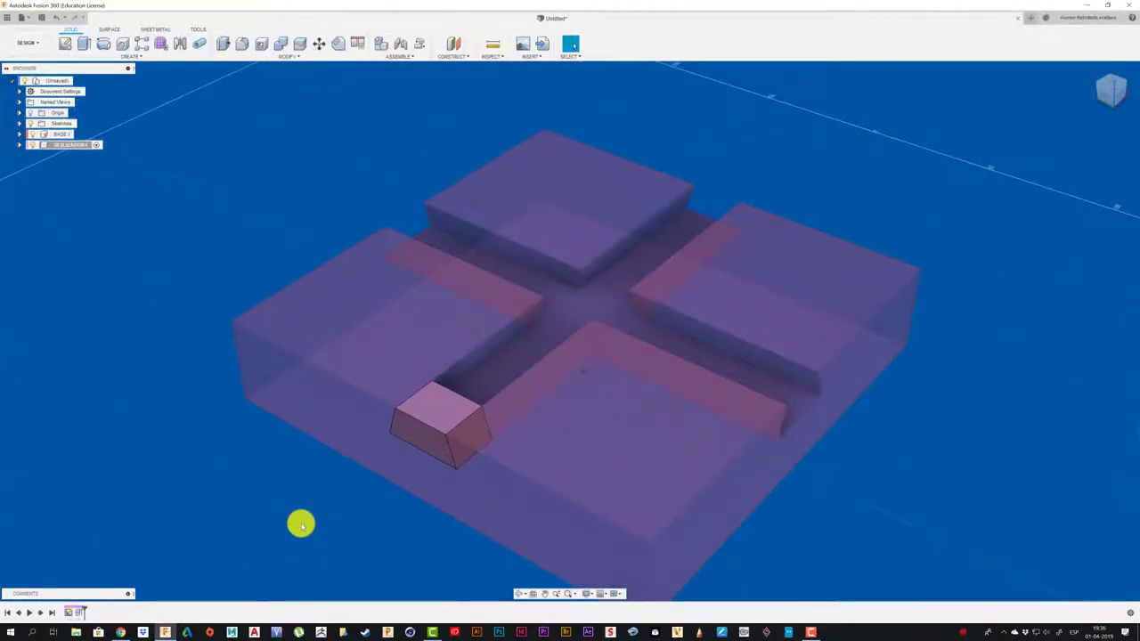
{"action": "scroll", "coordinate": [301, 524], "scroll_direction": "up", "scroll_amount": 1}
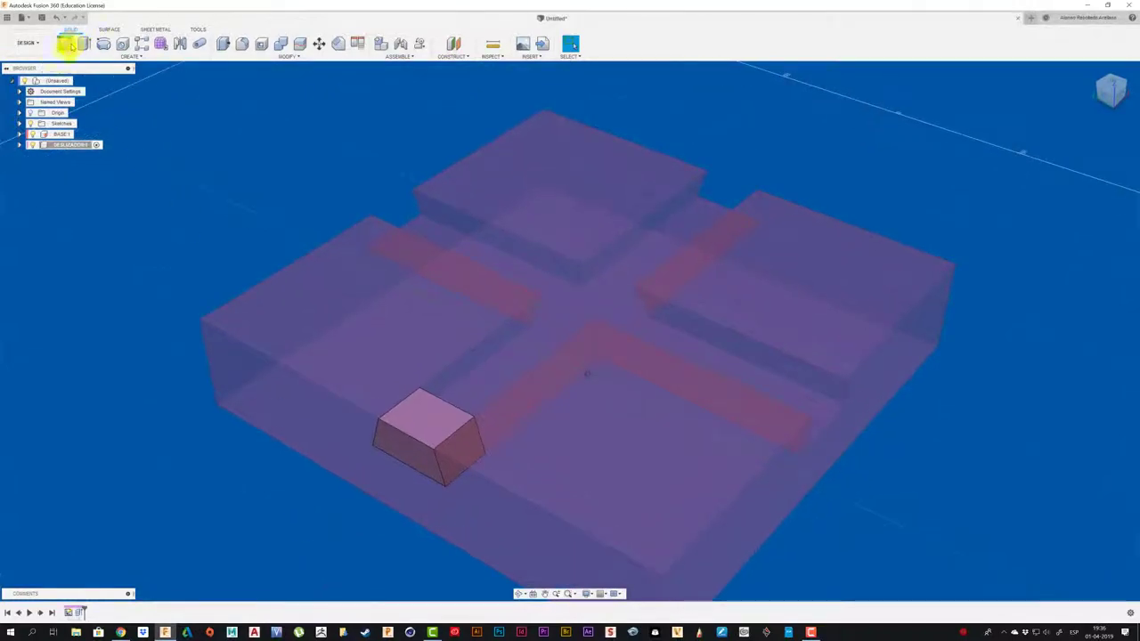
{"action": "left_click", "coordinate": [67, 44]}
{"action": "left_click", "coordinate": [415, 412]}
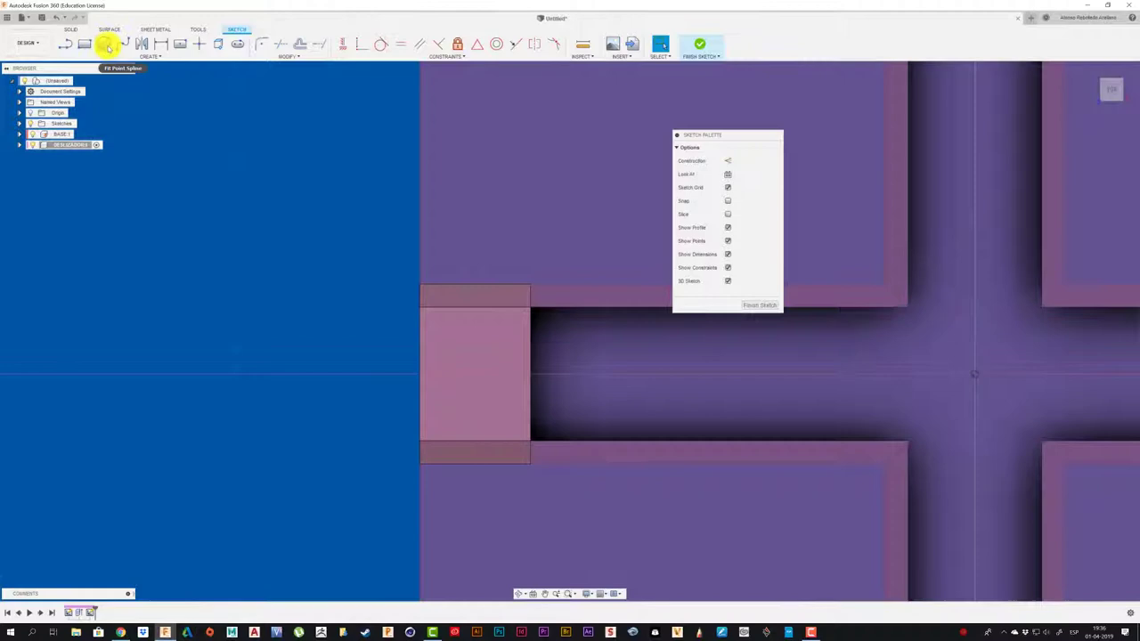
{"action": "left_click", "coordinate": [105, 46]}
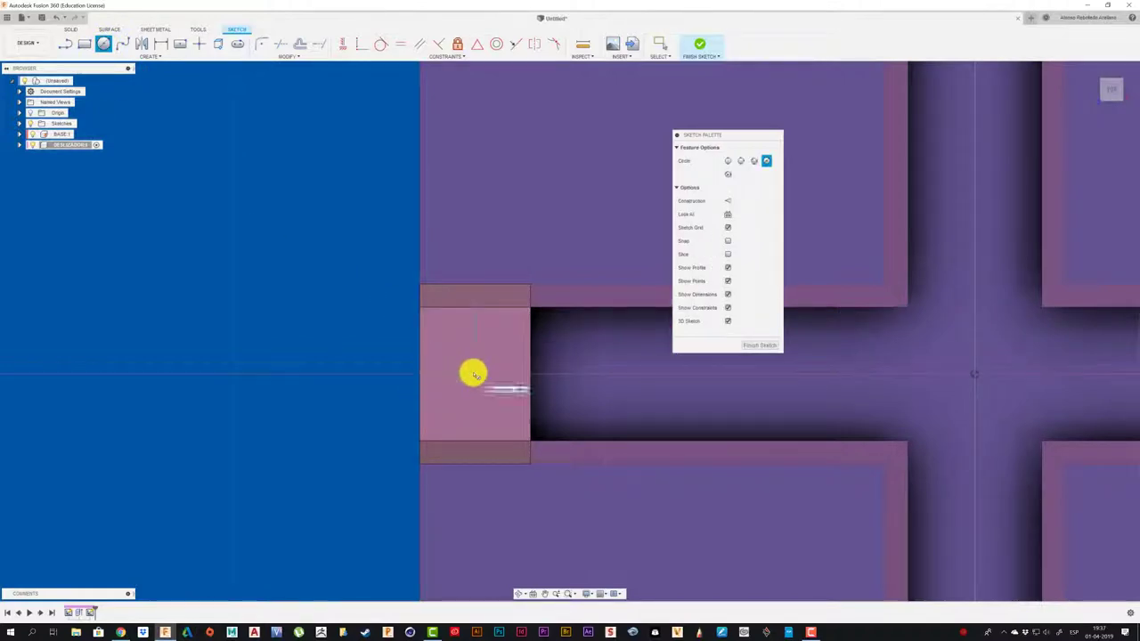
{"action": "left_click", "coordinate": [475, 375]}
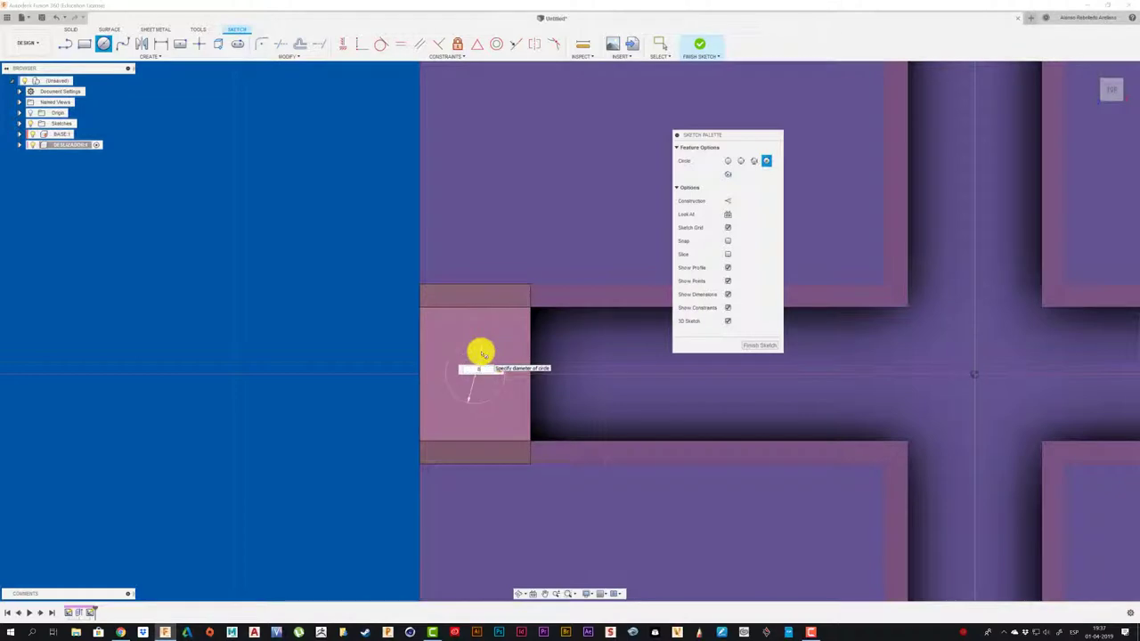
{"action": "key", "text": "Return"}
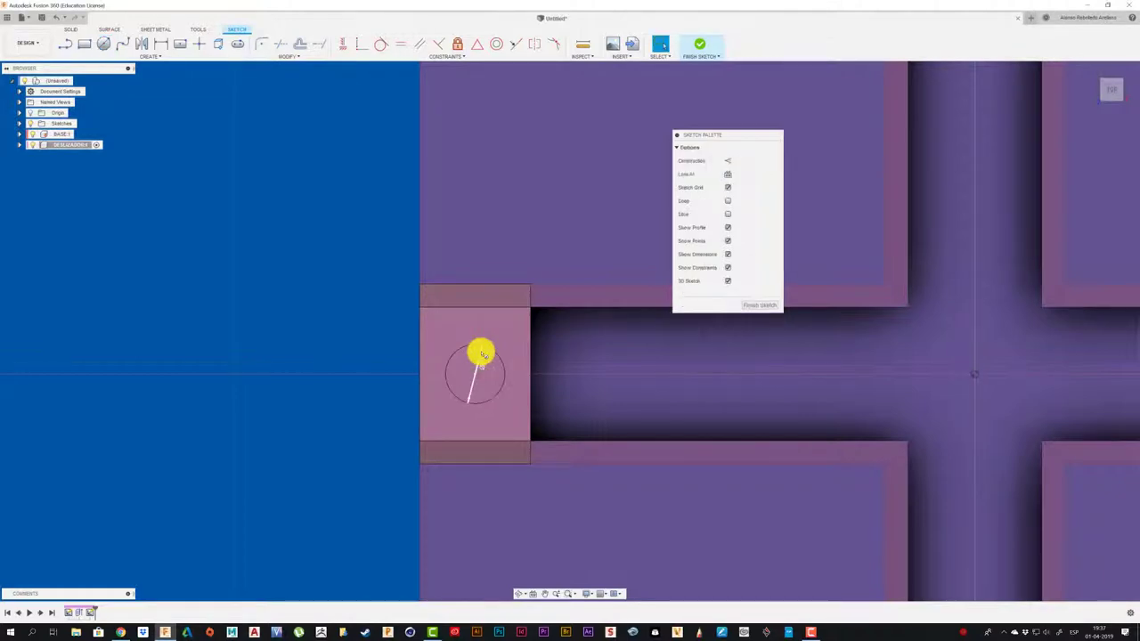
{"action": "key", "text": "e"}
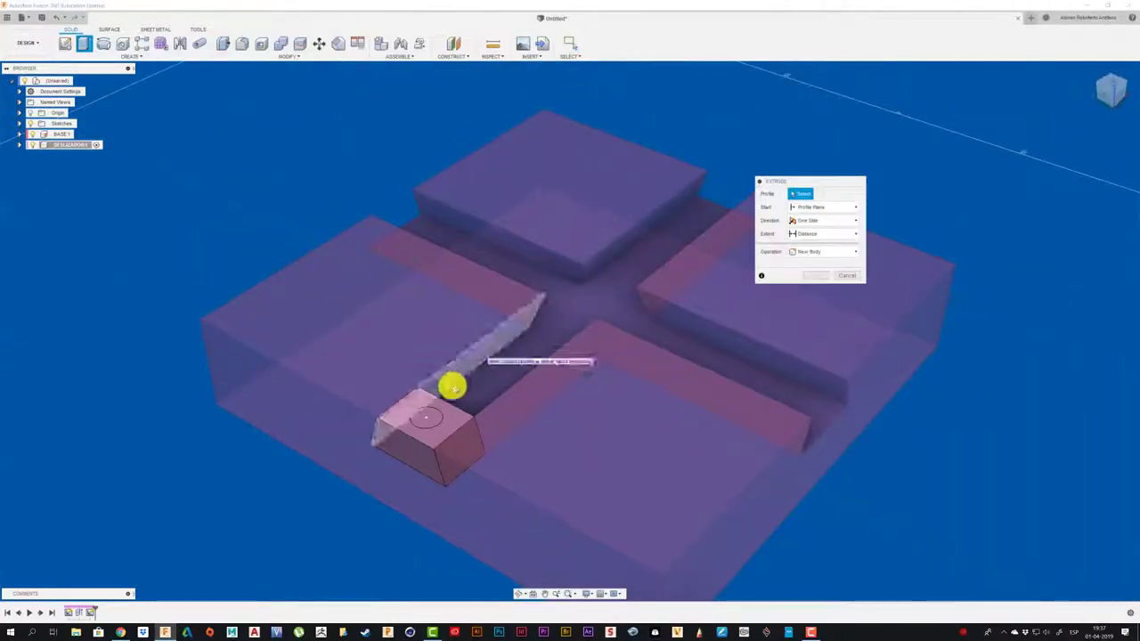
Extrude the circle 25 mm upward into a joined pin, then orbit to inspect
{"action": "left_click", "coordinate": [425, 419]}
{"action": "left_click_drag", "start_coordinate": [425, 407], "coordinate": [420, 330]}
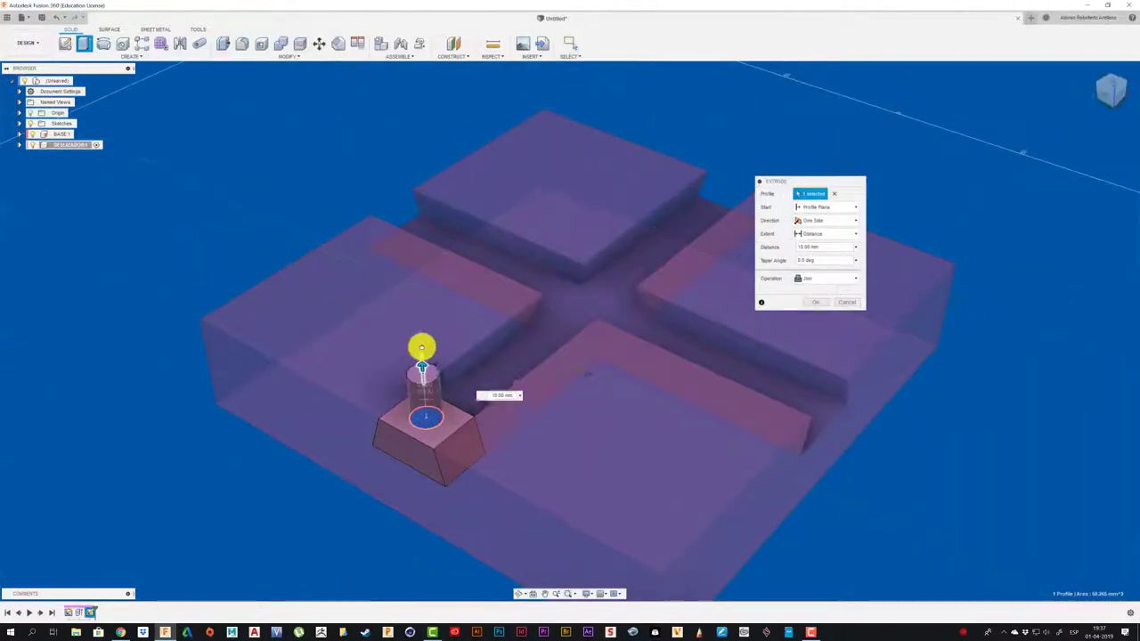
{"action": "left_click", "coordinate": [814, 302]}
{"action": "middle_click_drag", "start_coordinate": [312, 549], "coordinate": [395, 405], "text": "shift"}
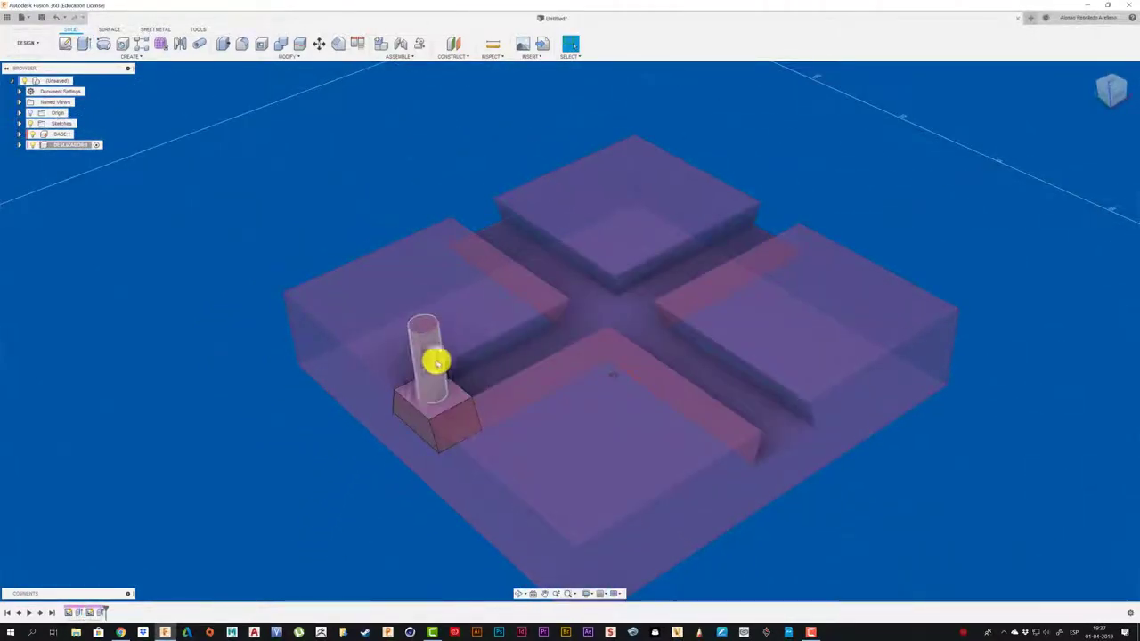
{"action": "middle_click_drag", "start_coordinate": [151, 313], "coordinate": [147, 243], "text": "shift"}
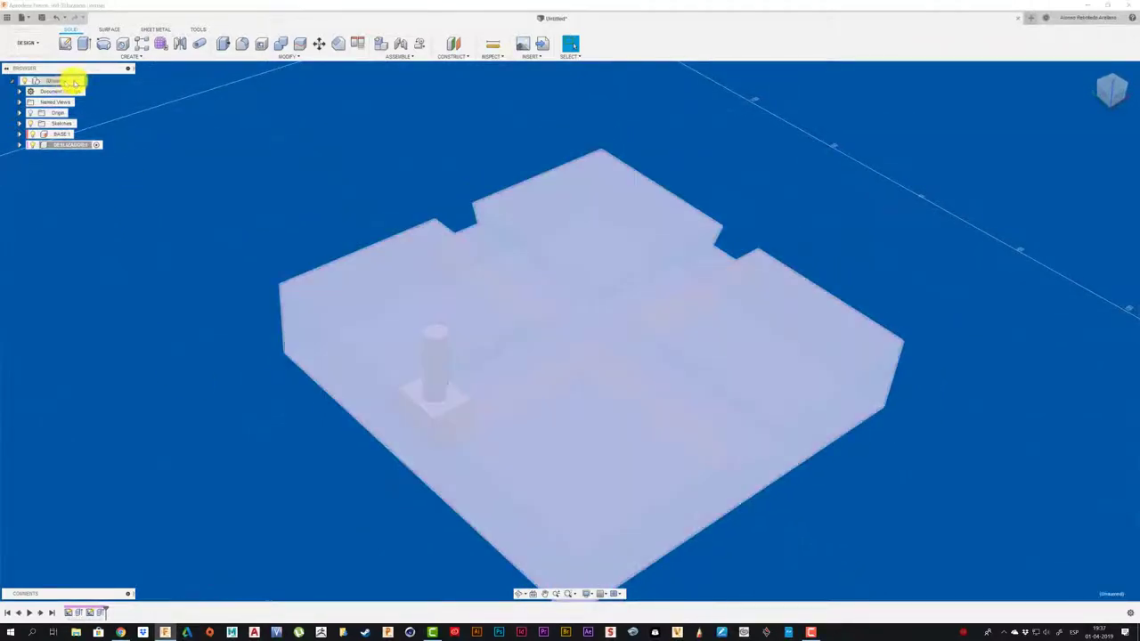
Copy and paste the DESLIZADOR:1 slider component
{"action": "middle_click_drag", "start_coordinate": [212, 186], "coordinate": [214, 194], "text": "shift"}
{"action": "left_click", "coordinate": [69, 145]}
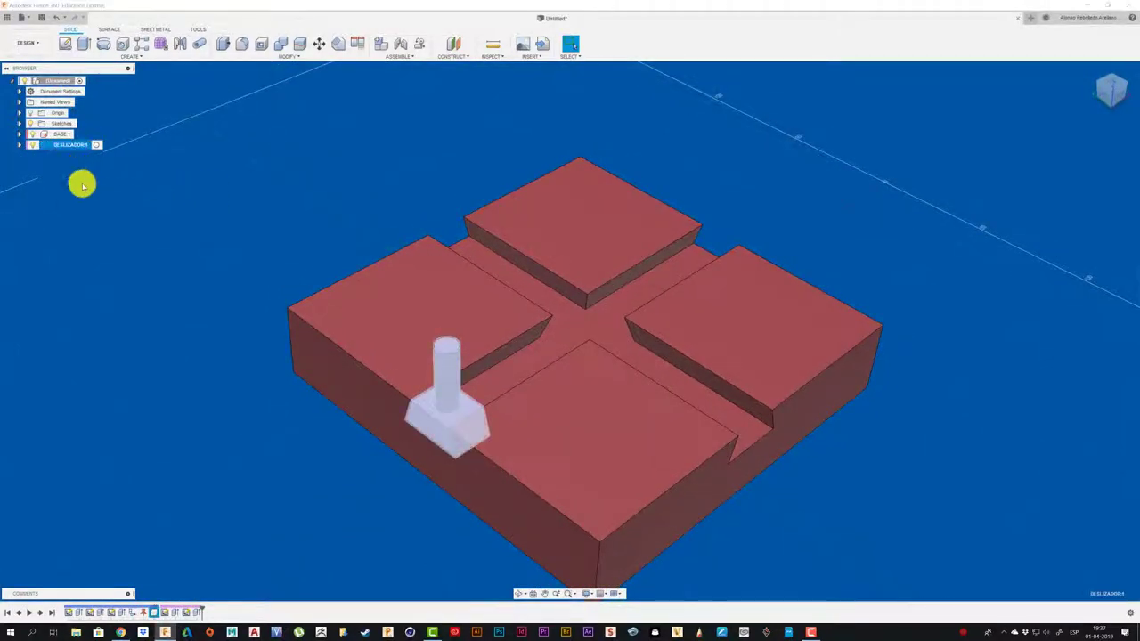
{"action": "key", "text": "ctrl+c"}
{"action": "key", "text": "ctrl+v"}
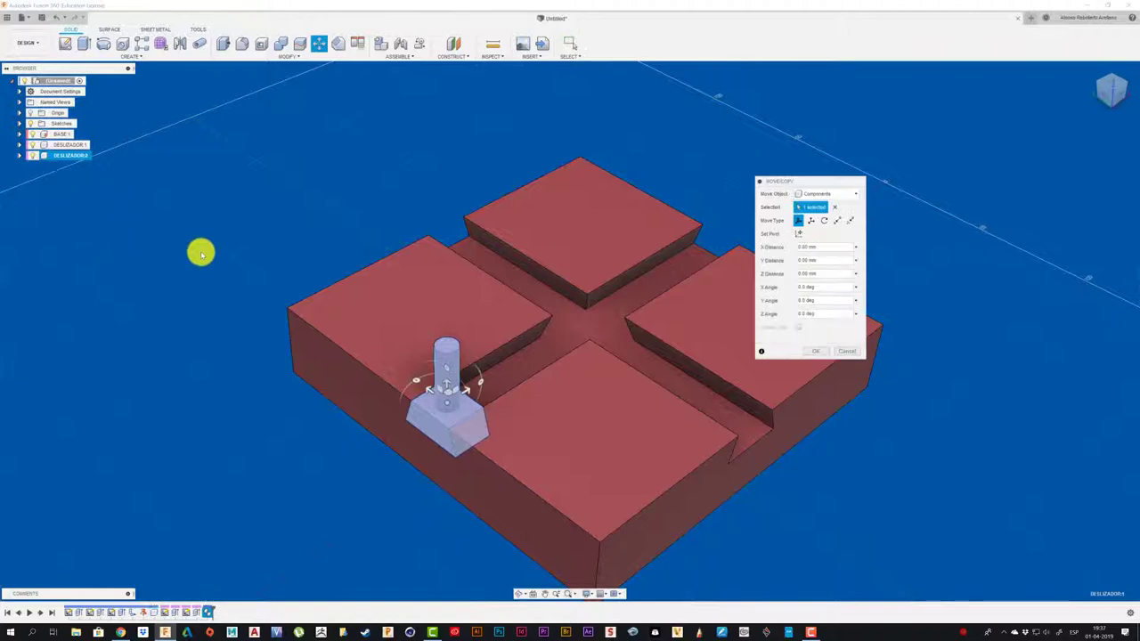
Rotate the pasted slider 90° and set both sliders beside the base
{"action": "middle_click_drag", "start_coordinate": [198, 252], "coordinate": [130, 193]}
{"action": "left_click_drag", "start_coordinate": [333, 287], "coordinate": [621, 439]}
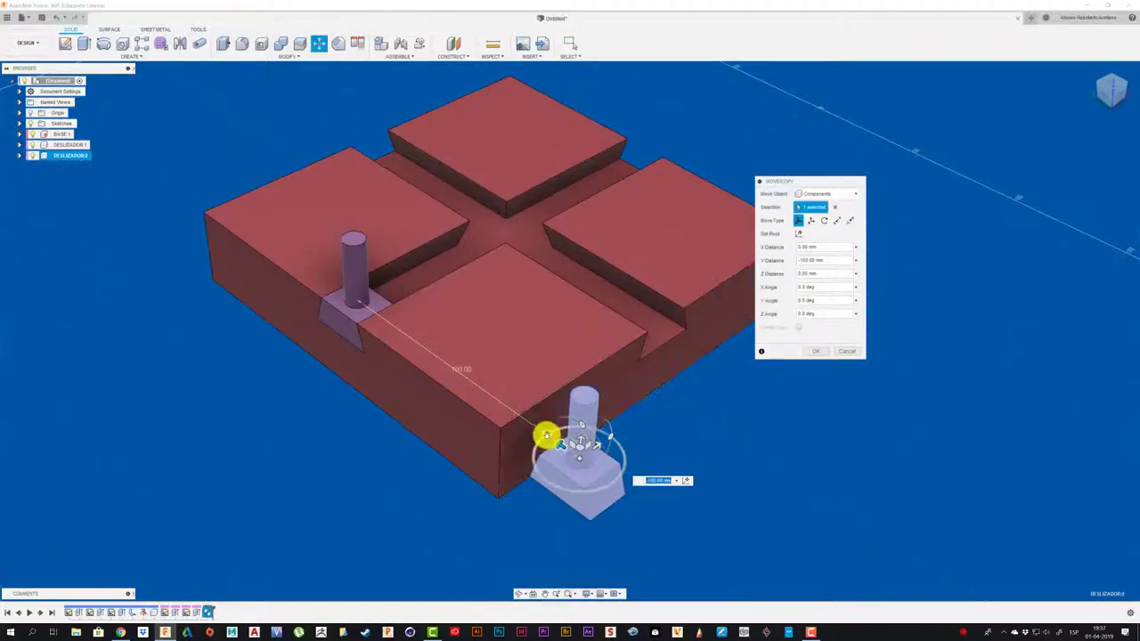
{"action": "left_click_drag", "start_coordinate": [546, 435], "coordinate": [542, 483]}
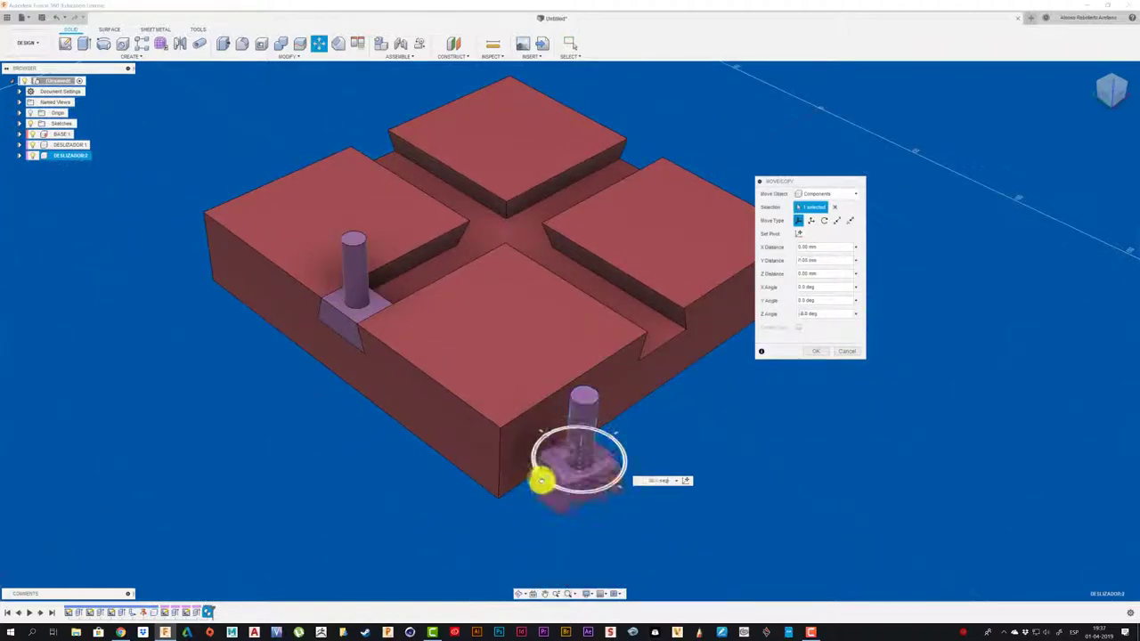
{"action": "left_click", "coordinate": [823, 353]}
{"action": "left_click_drag", "start_coordinate": [611, 475], "coordinate": [781, 357]}
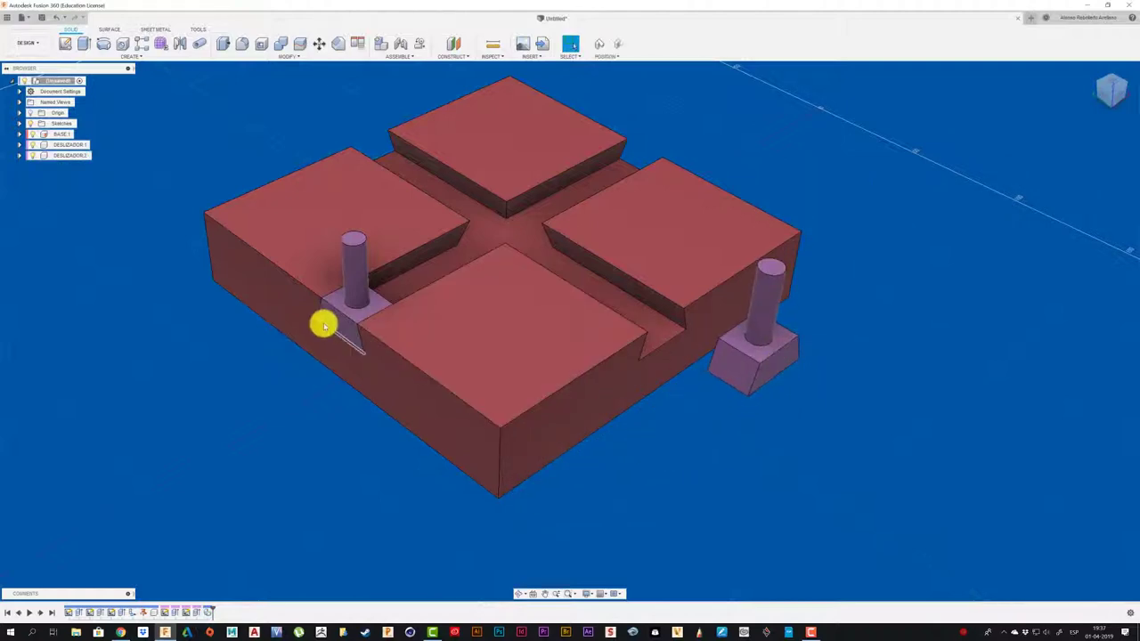
{"action": "left_click_drag", "start_coordinate": [323, 326], "coordinate": [198, 359]}
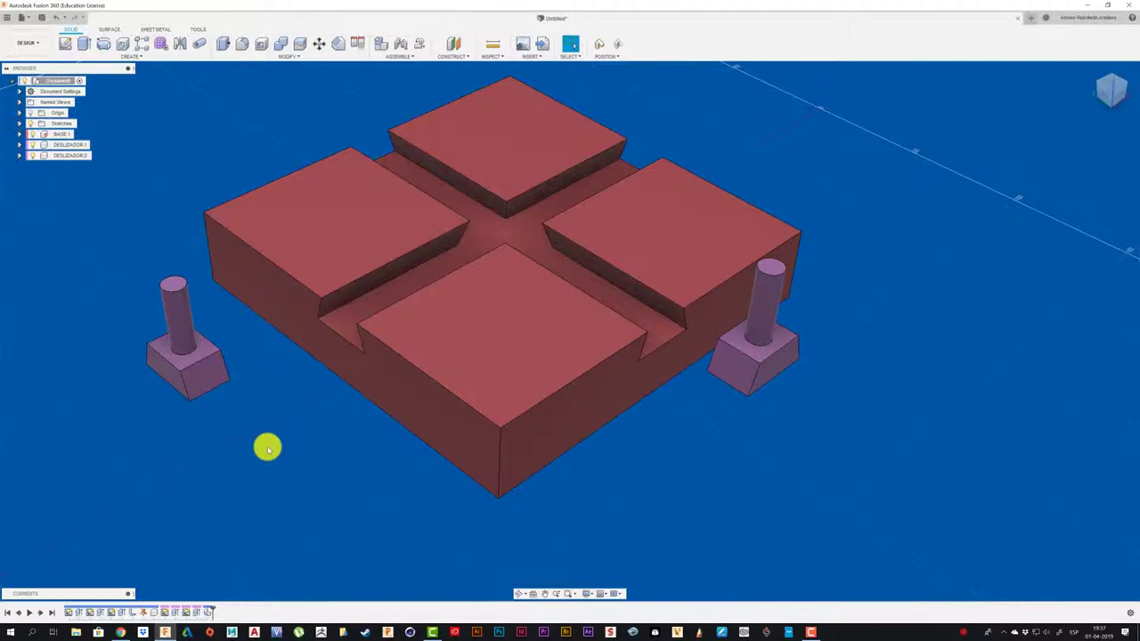
Accept the moved-components prompt, start a joint, then cancel it
{"action": "scroll", "coordinate": [191, 484], "scroll_direction": "up", "scroll_amount": 5}
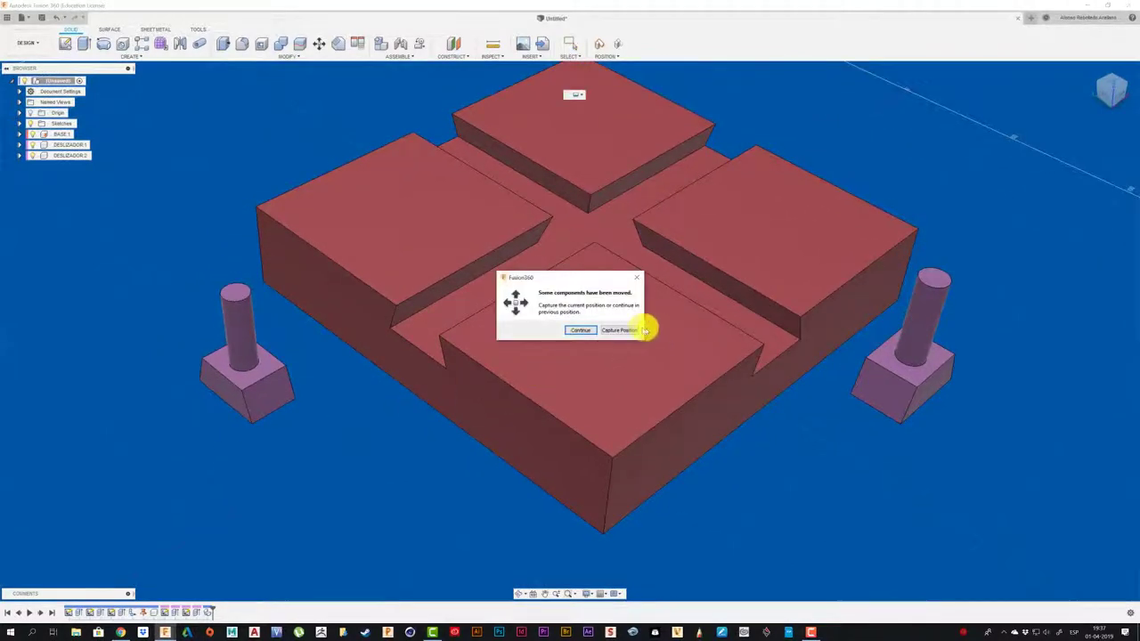
{"action": "left_click", "coordinate": [630, 331]}
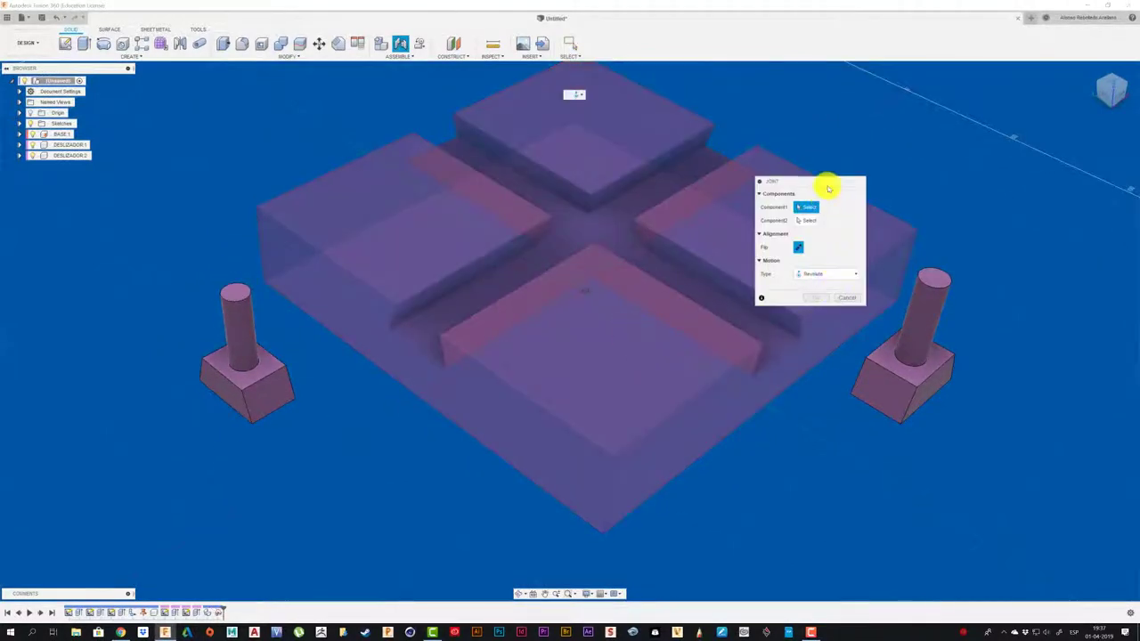
{"action": "mouse_move", "coordinate": [828, 188]}
{"action": "left_mouse_down"}
{"action": "mouse_move", "coordinate": [552, 241]}
{"action": "mouse_move", "coordinate": [432, 207]}
{"action": "left_mouse_up"}
{"action": "left_click", "coordinate": [457, 290]}
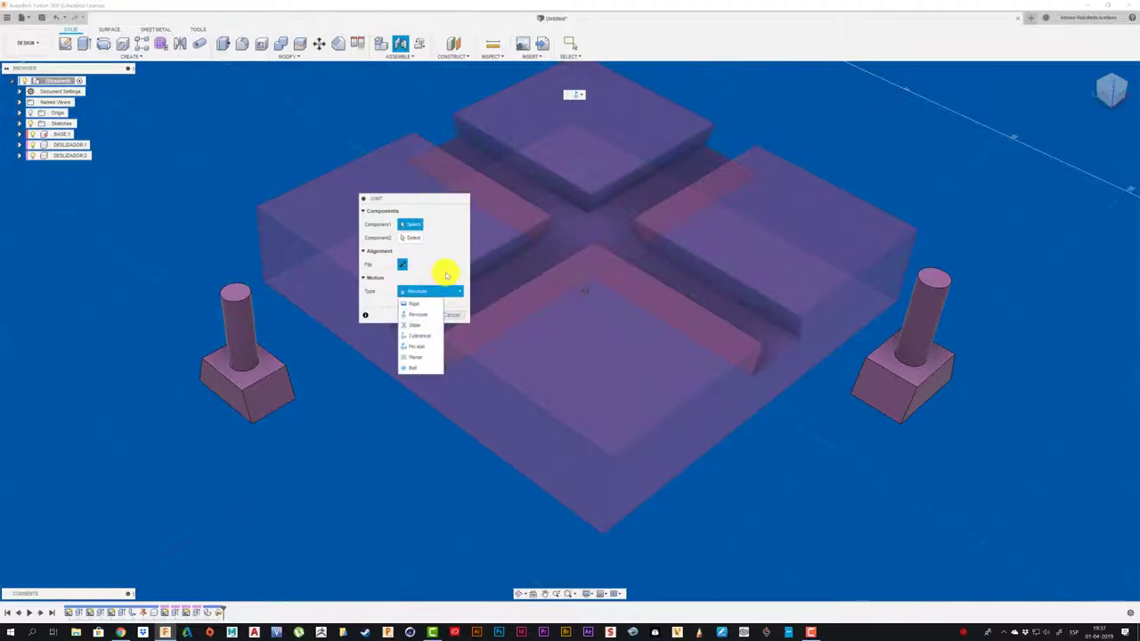
{"action": "left_click", "coordinate": [446, 275]}
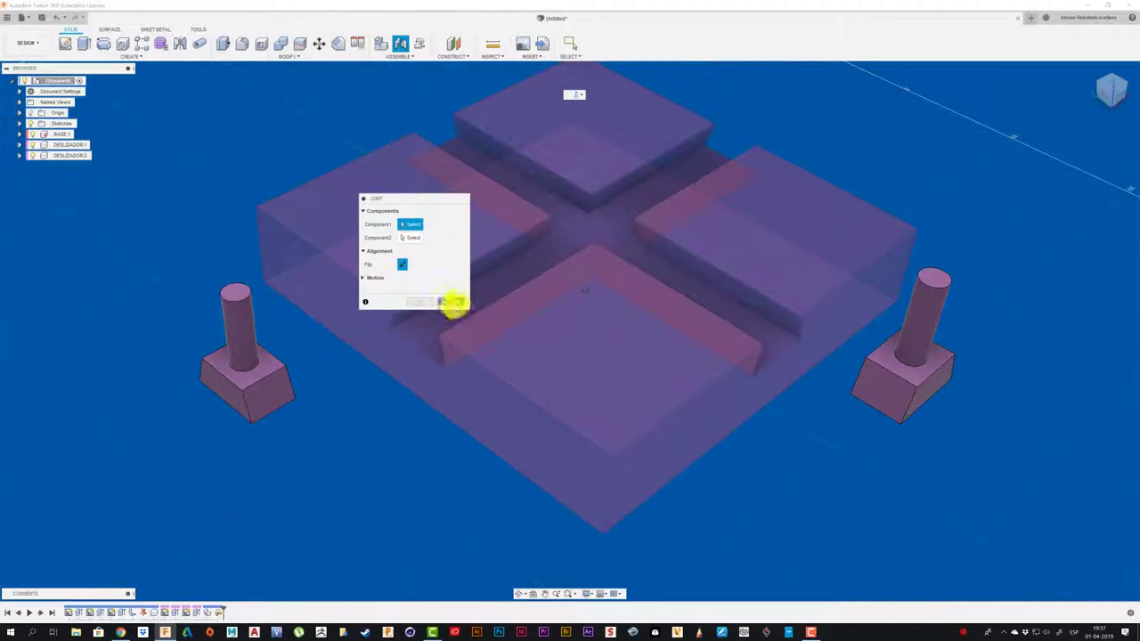
{"action": "left_click", "coordinate": [453, 302]}
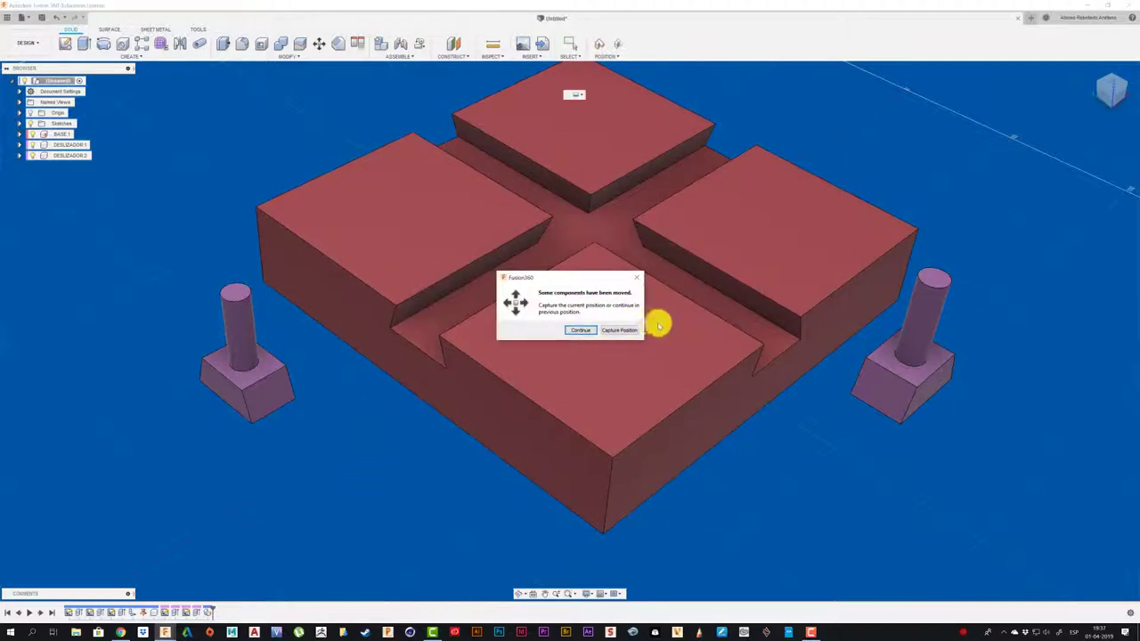
Restart the joint with Slider as its motion type
{"action": "left_click", "coordinate": [627, 331]}
{"action": "left_click", "coordinate": [437, 293]}
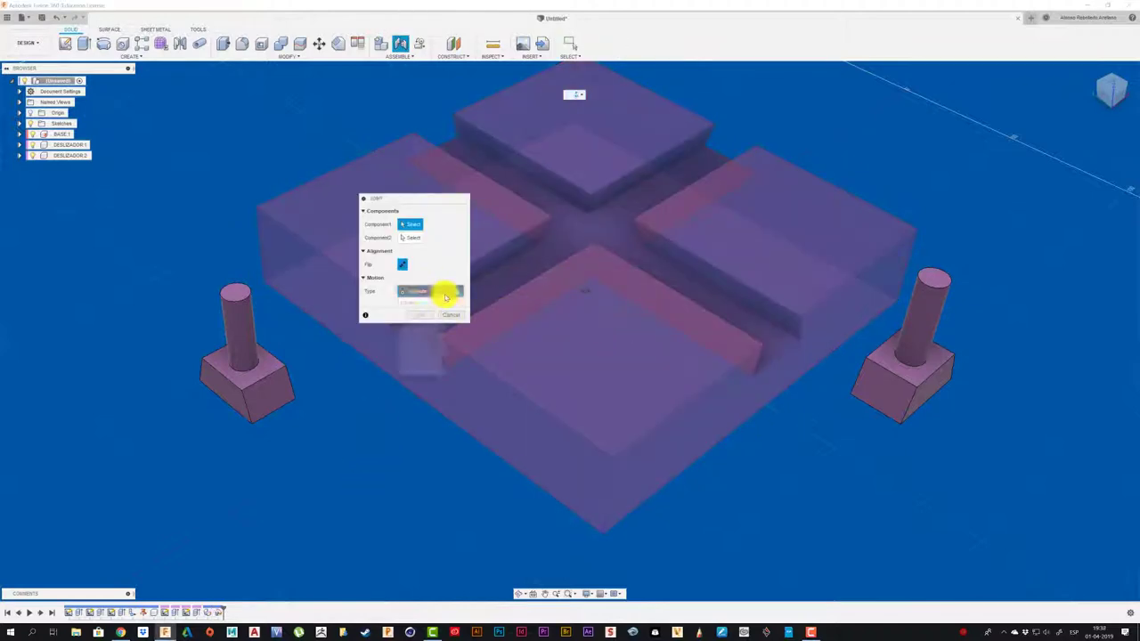
{"action": "left_click", "coordinate": [414, 326]}
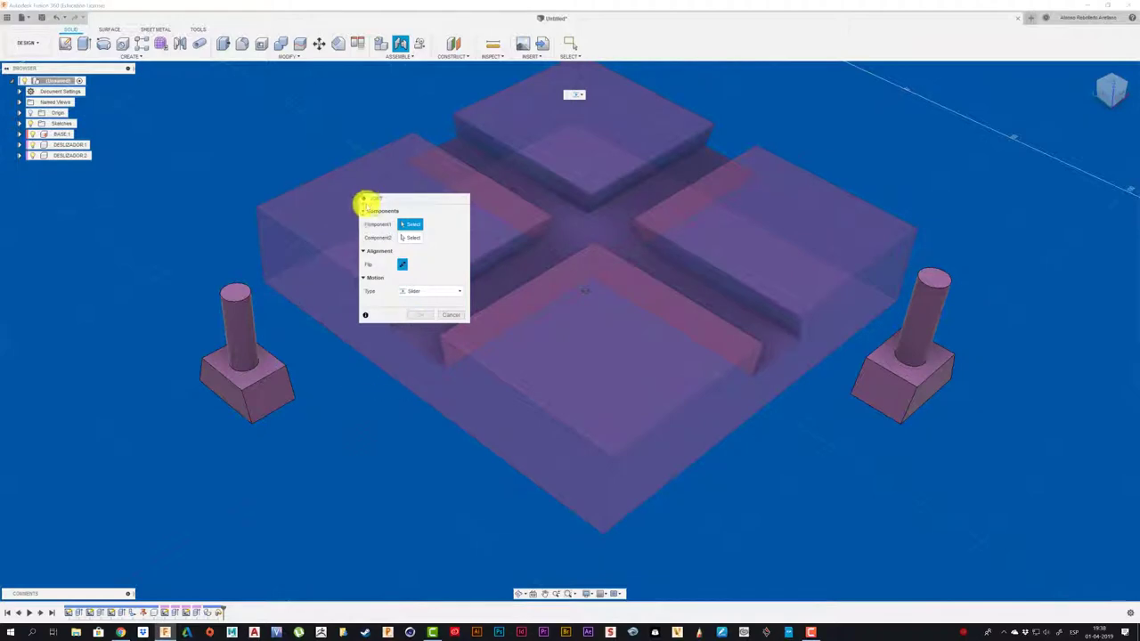
{"action": "left_click_drag", "start_coordinate": [398, 212], "coordinate": [253, 164]}
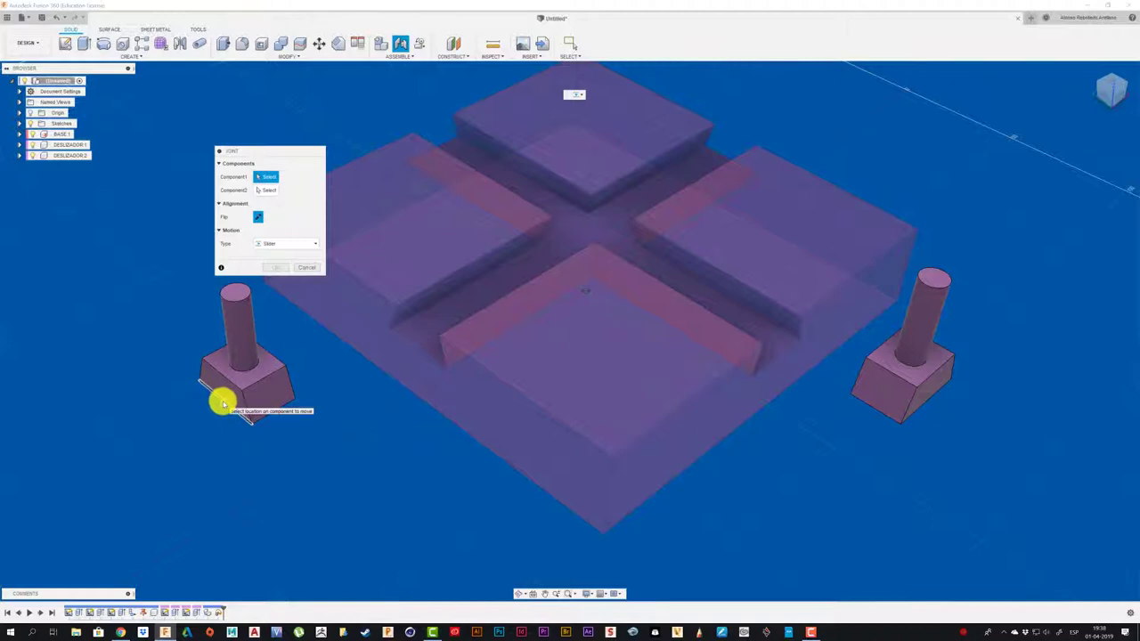
Joint the left slider's edge to the base slot edge, sliding along the X Axis
{"action": "left_click", "coordinate": [223, 403]}
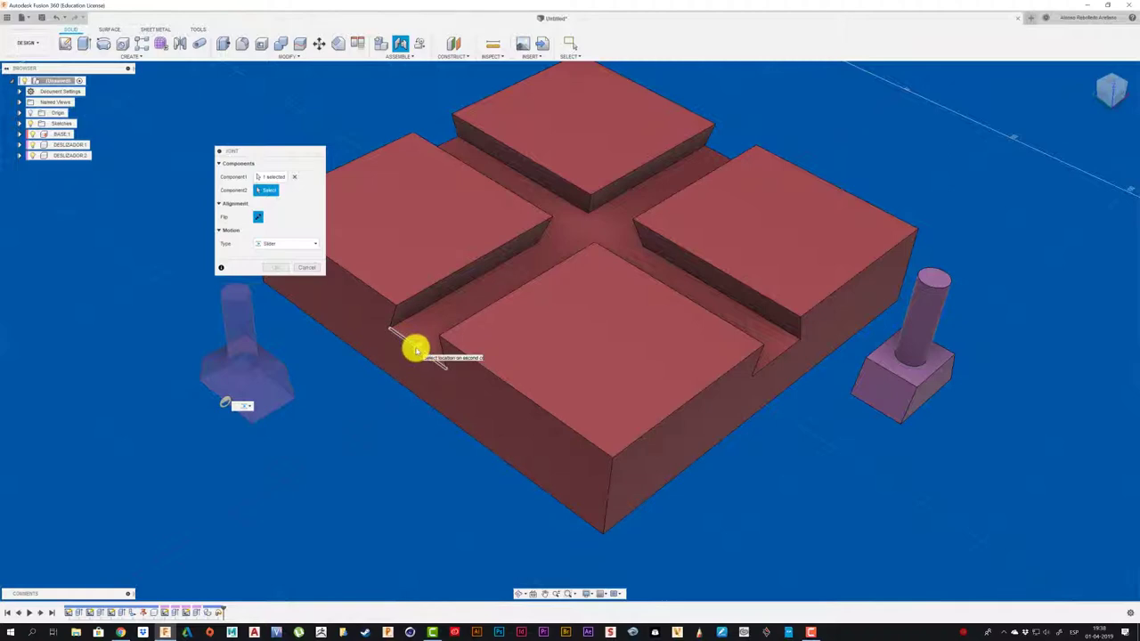
{"action": "left_click", "coordinate": [415, 350]}
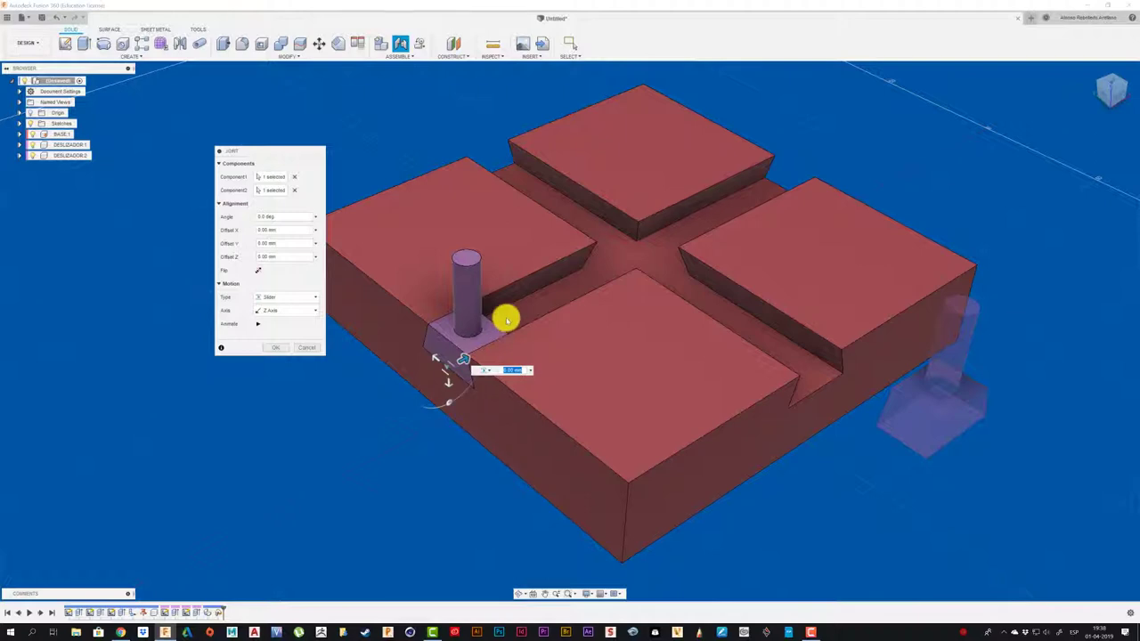
{"action": "left_click", "coordinate": [296, 310]}
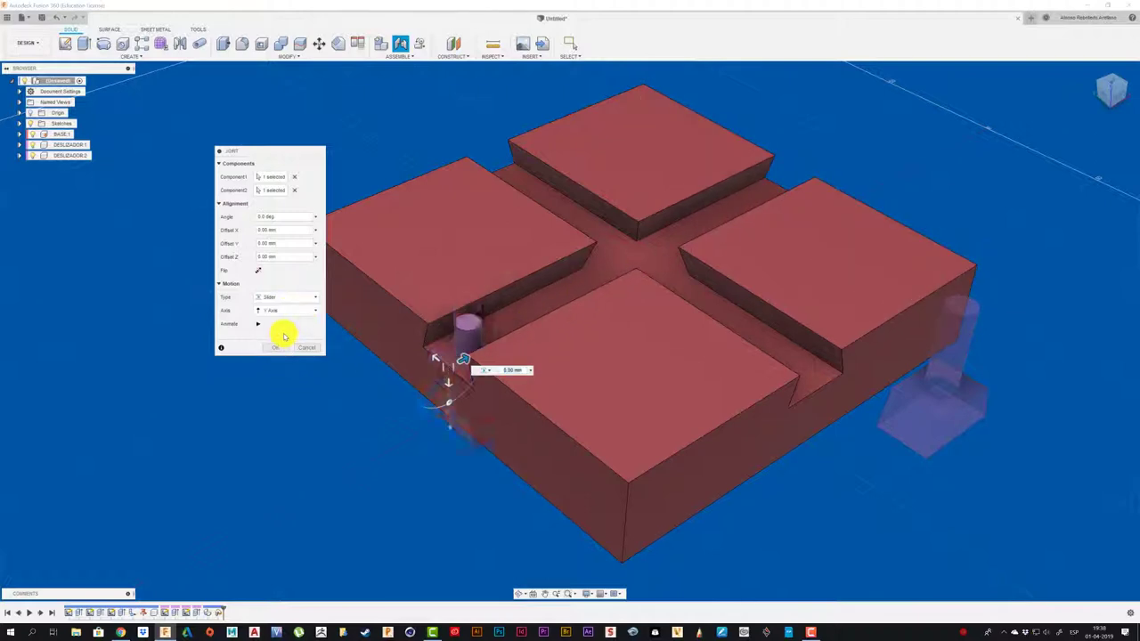
{"action": "left_click", "coordinate": [281, 335]}
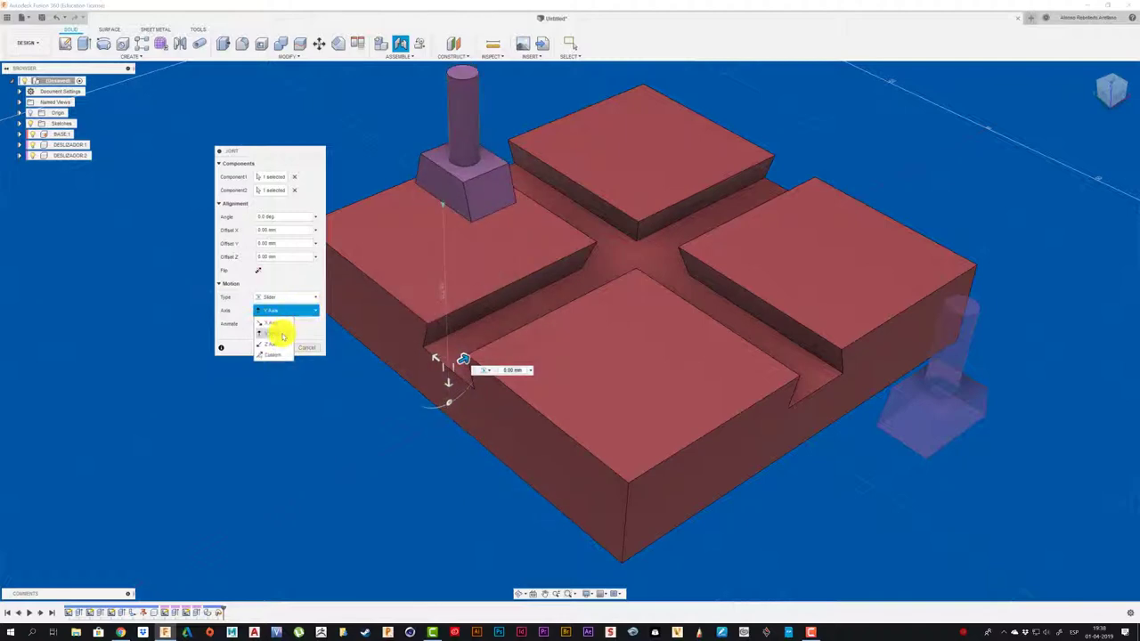
{"action": "left_click", "coordinate": [281, 335]}
{"action": "left_click", "coordinate": [293, 310]}
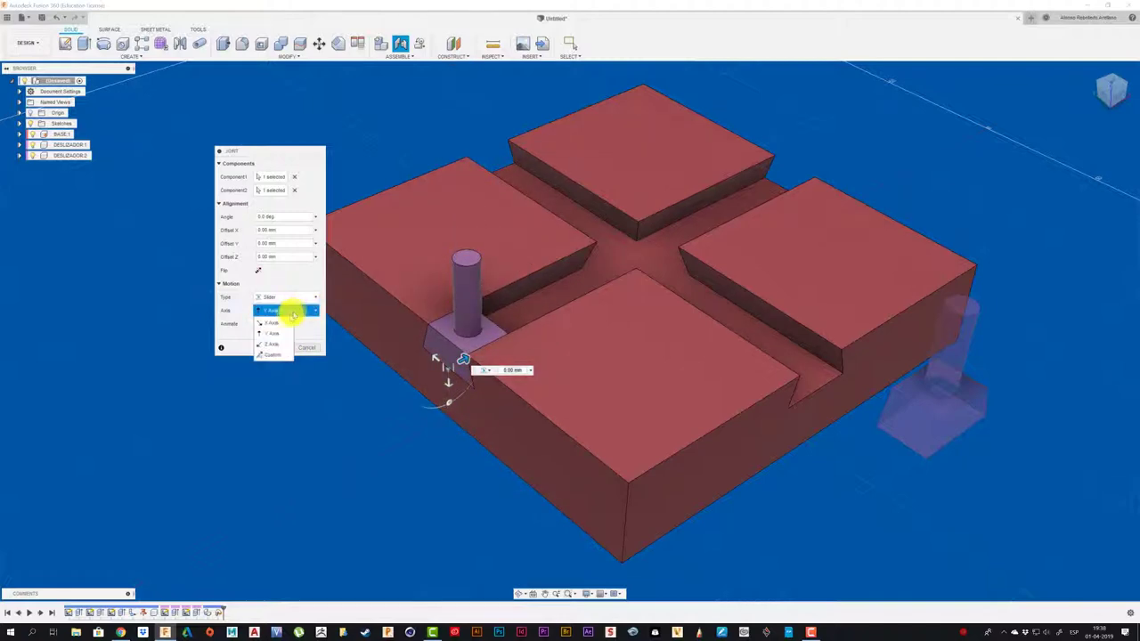
{"action": "left_click", "coordinate": [278, 322]}
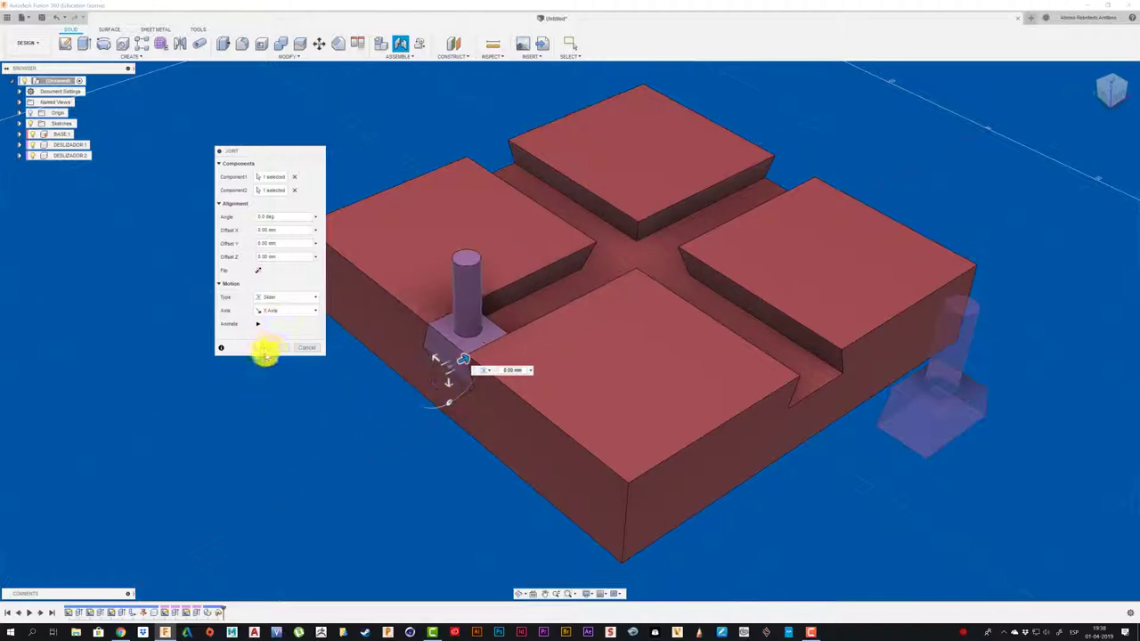
{"action": "left_click", "coordinate": [273, 348]}
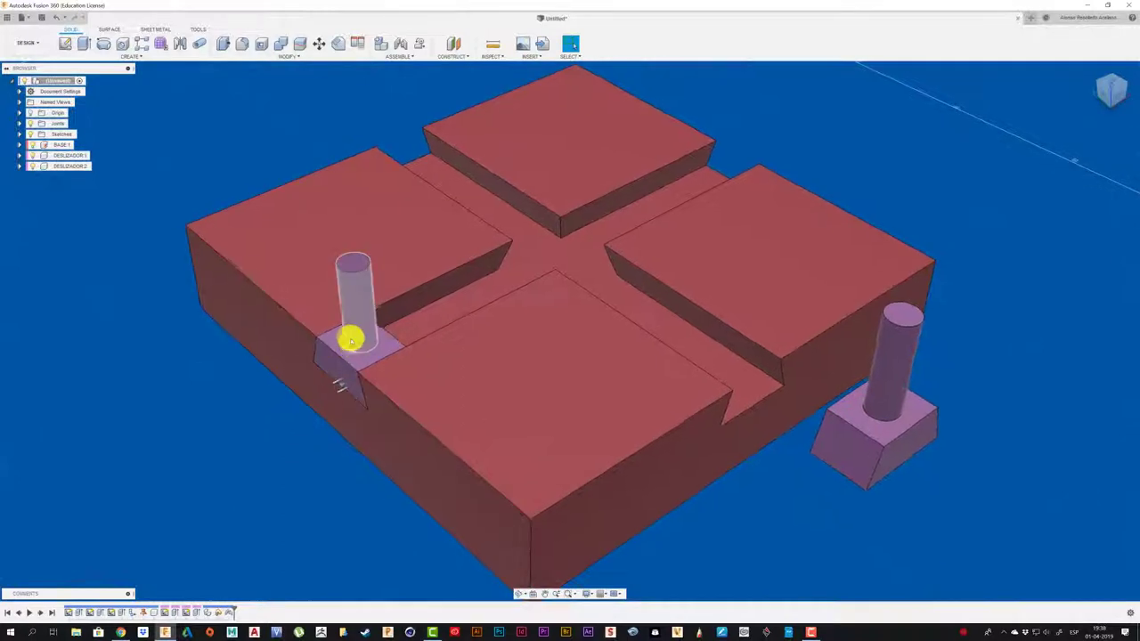
{"action": "mouse_move", "coordinate": [351, 339]}
{"action": "left_mouse_down"}
{"action": "mouse_move", "coordinate": [402, 306]}
{"action": "mouse_move", "coordinate": [633, 224]}
{"action": "mouse_move", "coordinate": [590, 246]}
{"action": "mouse_move", "coordinate": [522, 259]}
{"action": "mouse_move", "coordinate": [662, 209]}
{"action": "mouse_move", "coordinate": [428, 293]}
{"action": "mouse_move", "coordinate": [593, 231]}
{"action": "mouse_move", "coordinate": [437, 315]}
{"action": "mouse_move", "coordinate": [538, 259]}
{"action": "mouse_move", "coordinate": [886, 132]}
{"action": "mouse_move", "coordinate": [529, 265]}
{"action": "mouse_move", "coordinate": [384, 341]}
{"action": "mouse_move", "coordinate": [524, 268]}
{"action": "mouse_move", "coordinate": [717, 190]}
{"action": "mouse_move", "coordinate": [407, 293]}
{"action": "left_mouse_up"}
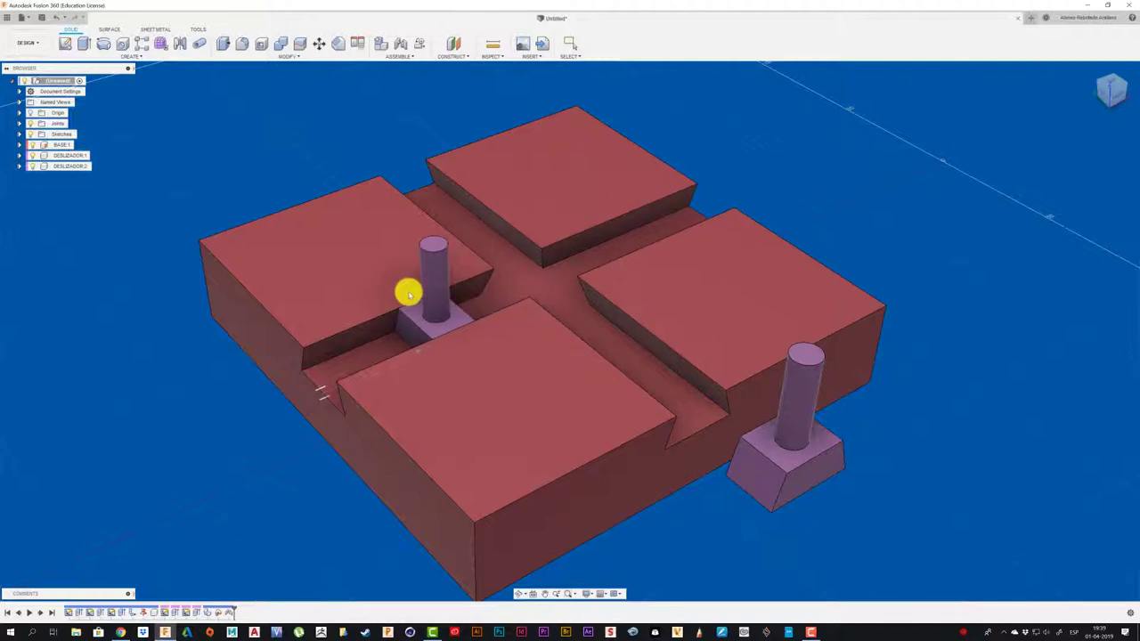
{"action": "scroll", "coordinate": [328, 410], "scroll_direction": "up", "scroll_amount": 5}
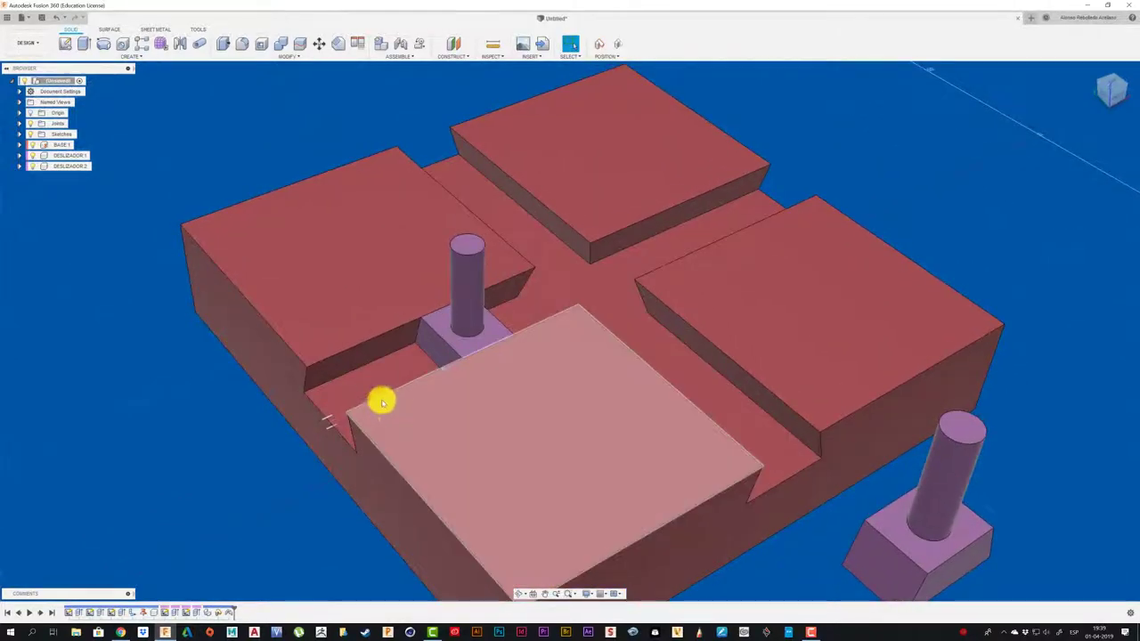
{"action": "left_click_drag", "start_coordinate": [458, 331], "coordinate": [547, 293]}
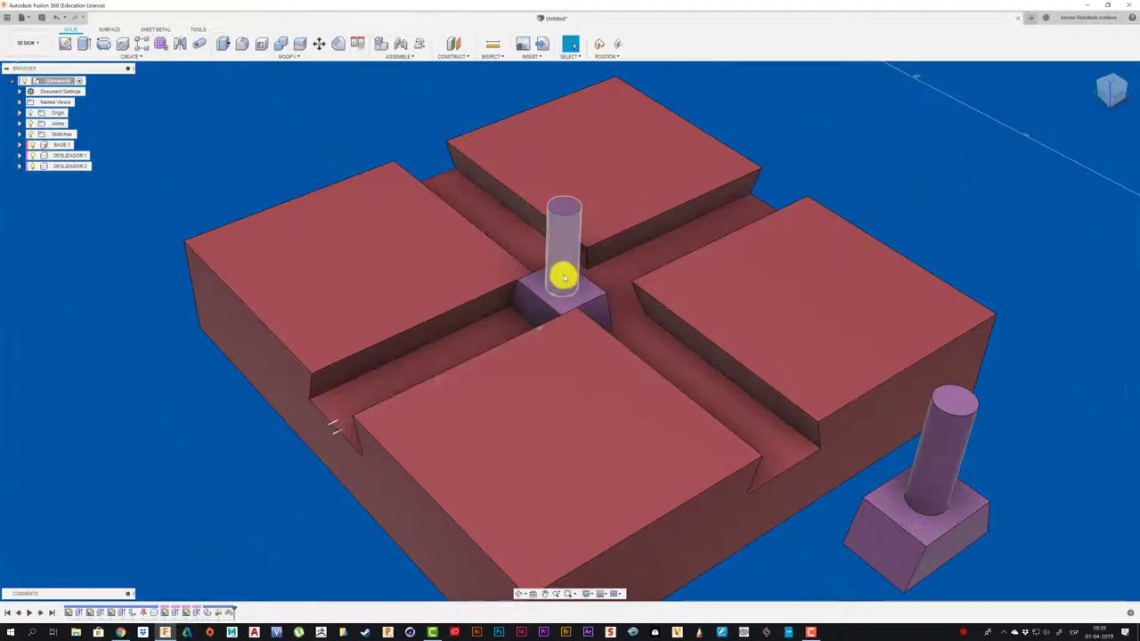
{"action": "left_click_drag", "start_coordinate": [562, 275], "coordinate": [723, 184]}
{"action": "mouse_move", "coordinate": [726, 184]}
{"action": "middle_mouse_down", "text": "shift"}
{"action": "mouse_move", "coordinate": [731, 204]}
{"action": "mouse_move", "coordinate": [752, 208]}
{"action": "mouse_move", "coordinate": [672, 280]}
{"action": "mouse_move", "coordinate": [500, 365]}
{"action": "mouse_move", "coordinate": [675, 320]}
{"action": "middle_mouse_up", "text": "shift"}
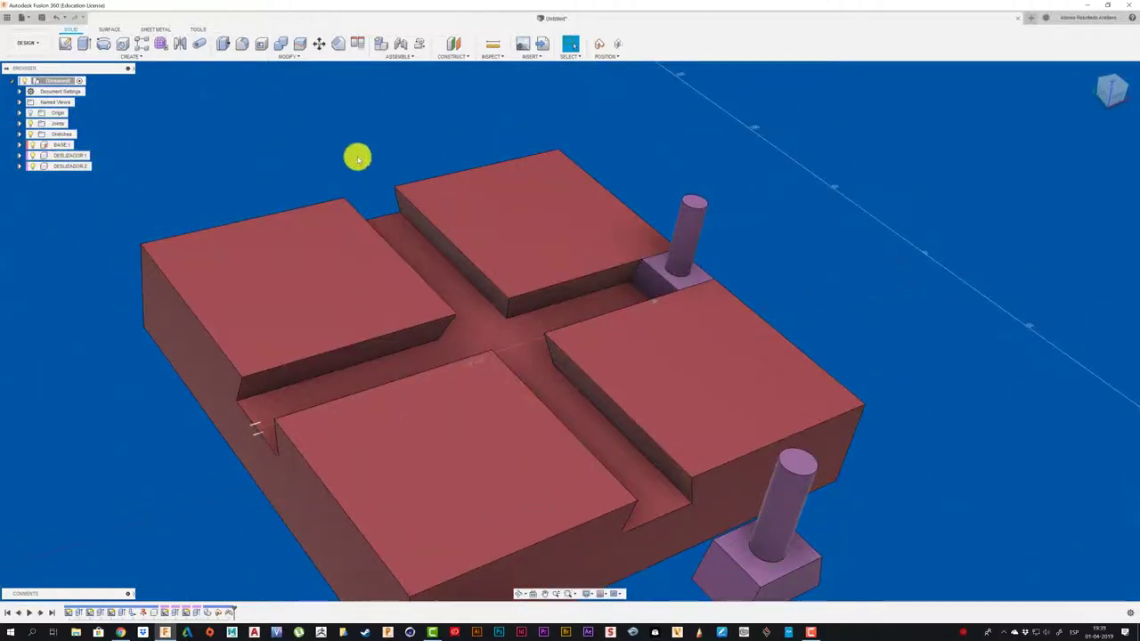
{"action": "left_click_drag", "start_coordinate": [643, 292], "coordinate": [222, 322]}
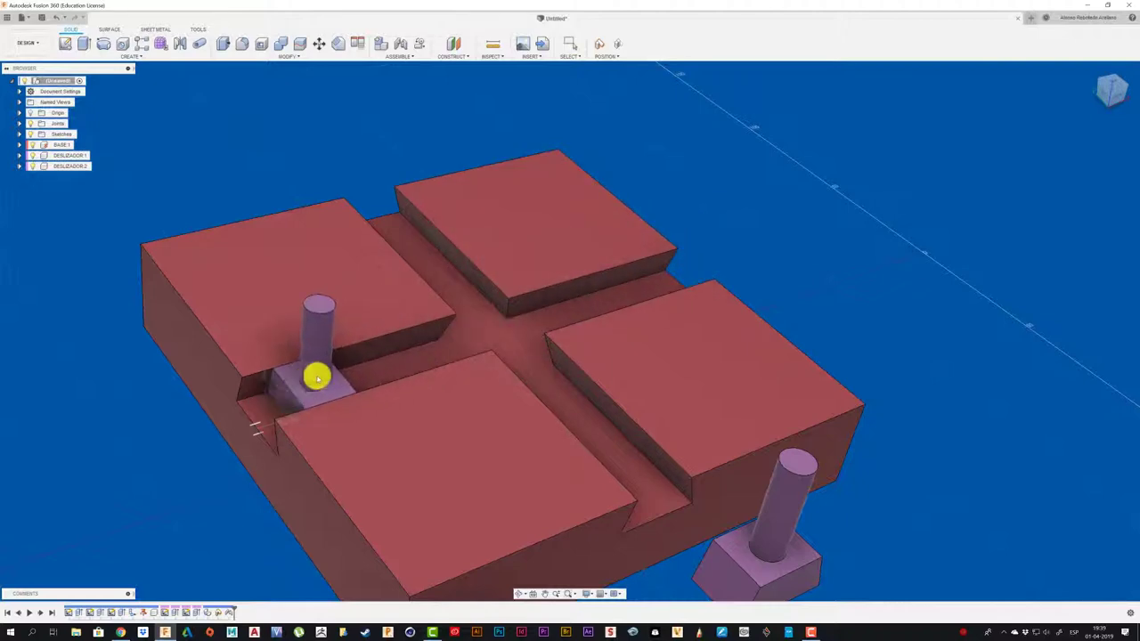
{"action": "middle_click_drag", "start_coordinate": [223, 323], "coordinate": [191, 259], "text": "shift"}
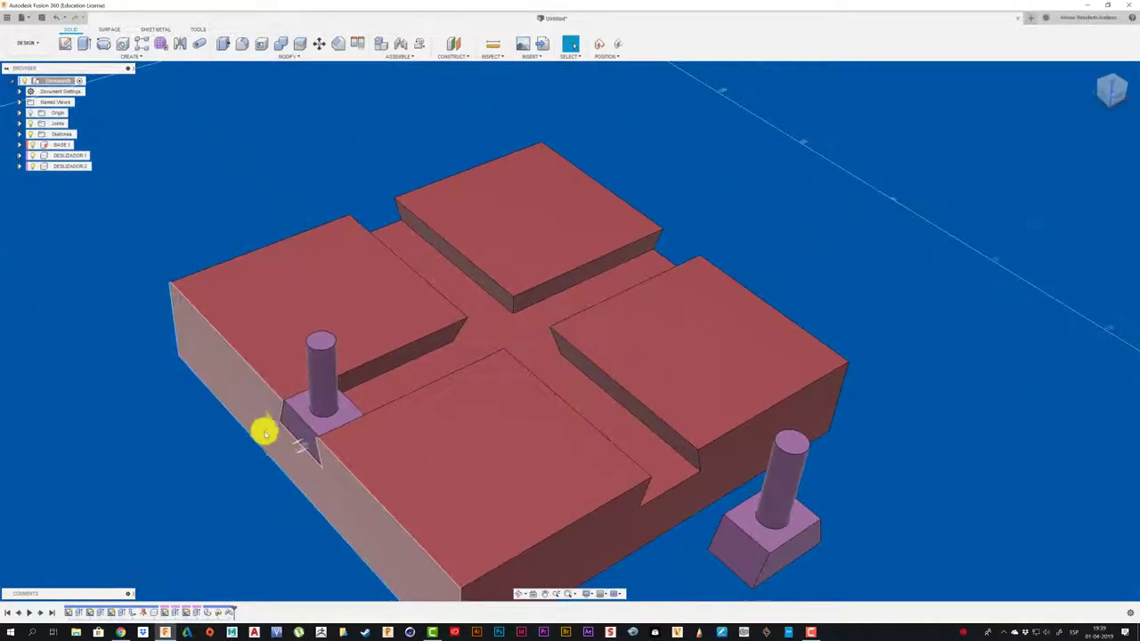
{"action": "scroll", "coordinate": [262, 433], "scroll_direction": "up", "scroll_amount": 3}
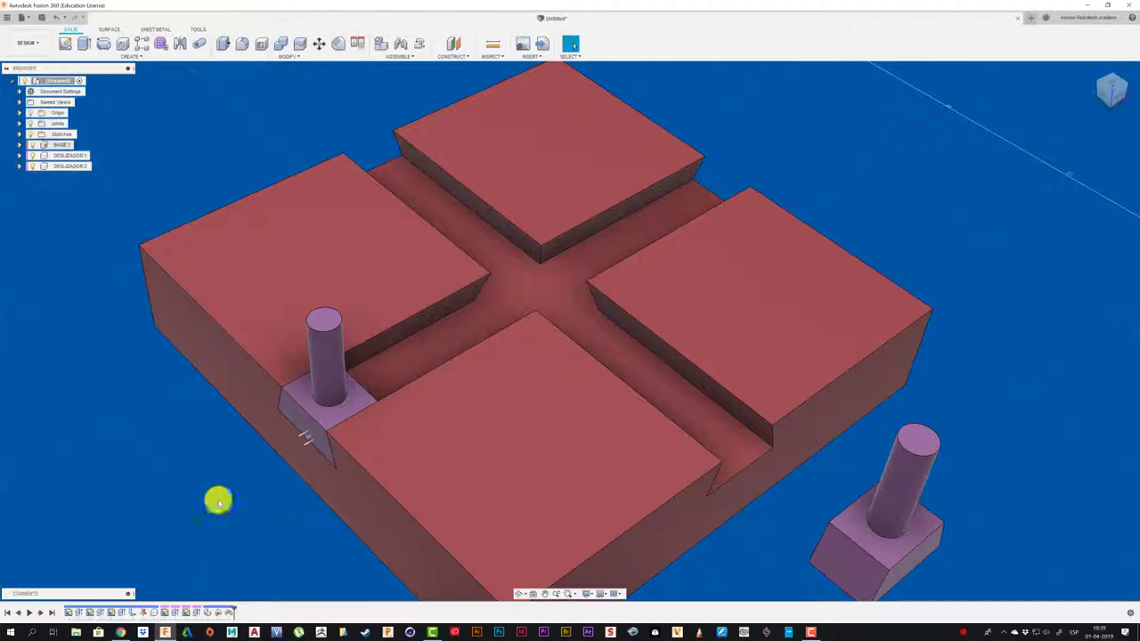
Set the left slider joint's limits to 0 mm minimum and 125 mm maximum, with Animate preview
{"action": "right_click", "coordinate": [229, 613]}
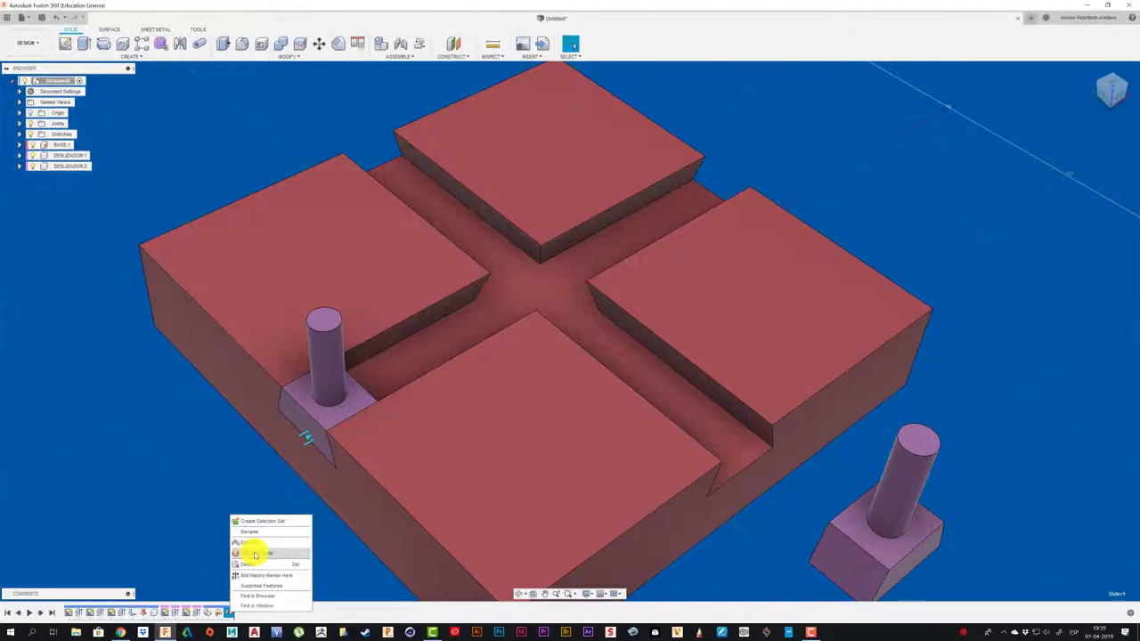
{"action": "left_click", "coordinate": [254, 554]}
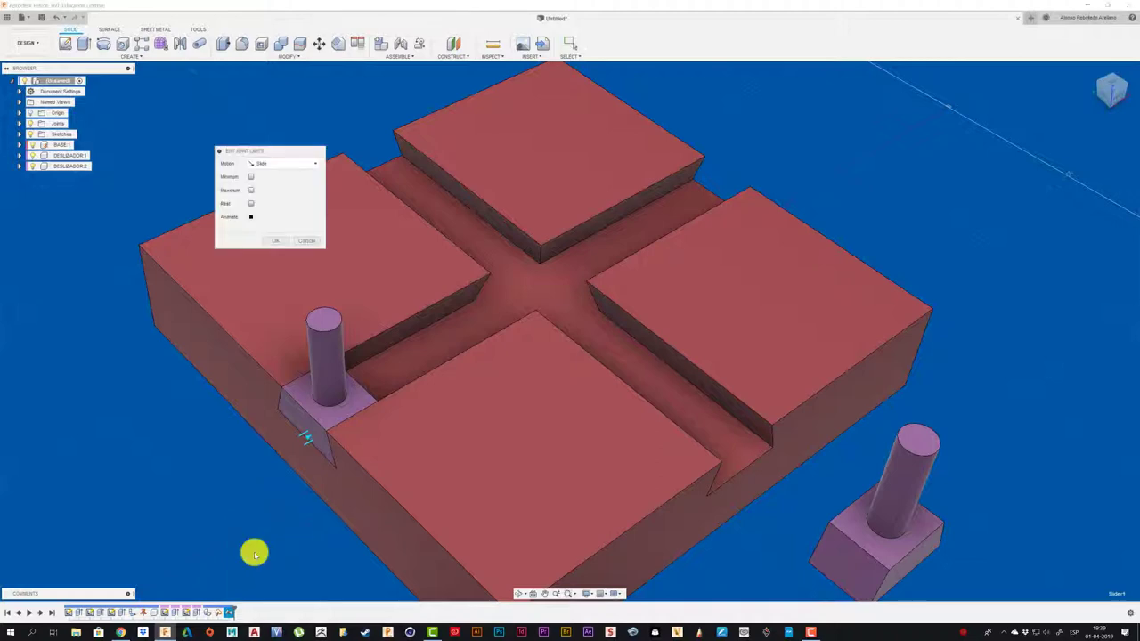
{"action": "left_click", "coordinate": [251, 177]}
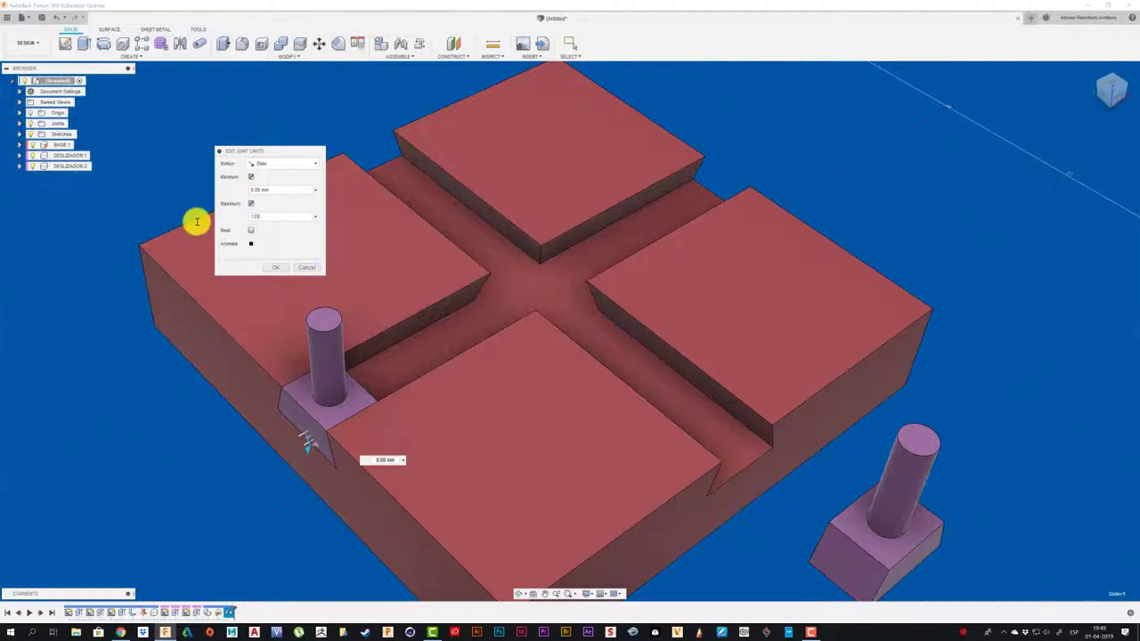
{"action": "type", "text": "5"}
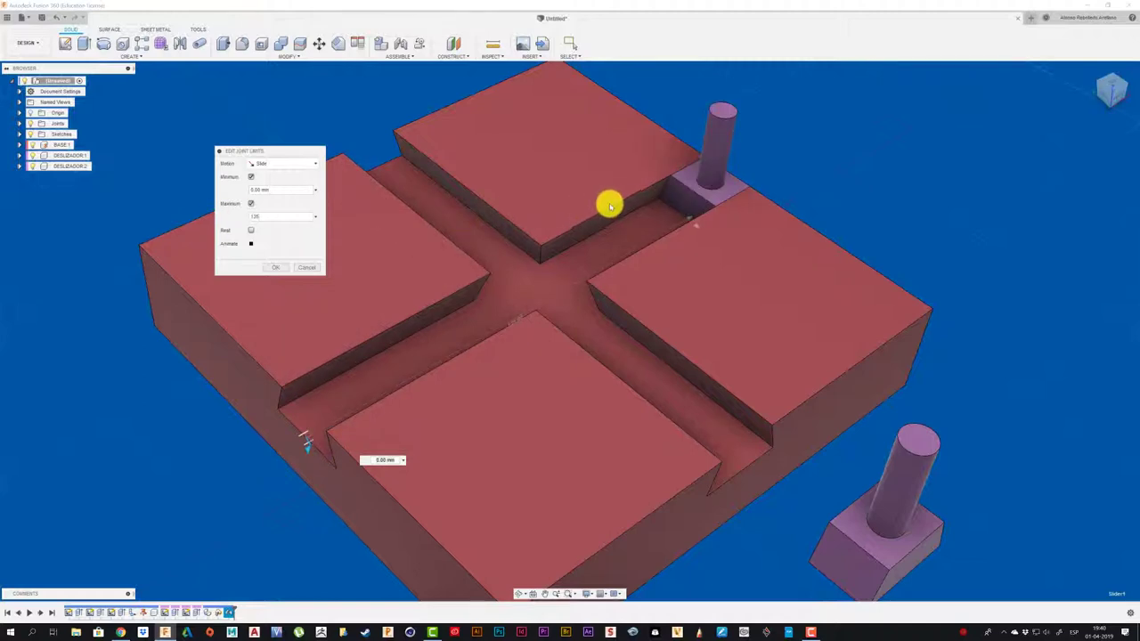
{"action": "left_click", "coordinate": [251, 244]}
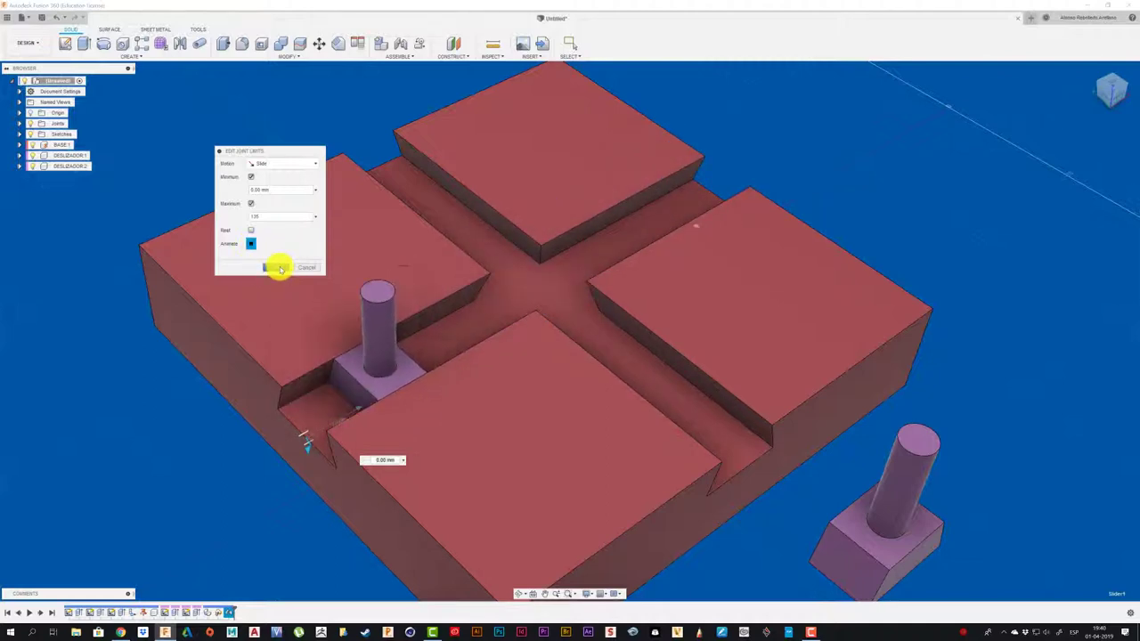
{"action": "left_click", "coordinate": [279, 267]}
{"action": "mouse_move", "coordinate": [776, 558]}
{"action": "middle_mouse_down", "text": "shift"}
{"action": "mouse_move", "coordinate": [786, 516]}
{"action": "mouse_move", "coordinate": [731, 478]}
{"action": "mouse_move", "coordinate": [773, 470]}
{"action": "middle_mouse_up", "text": "shift"}
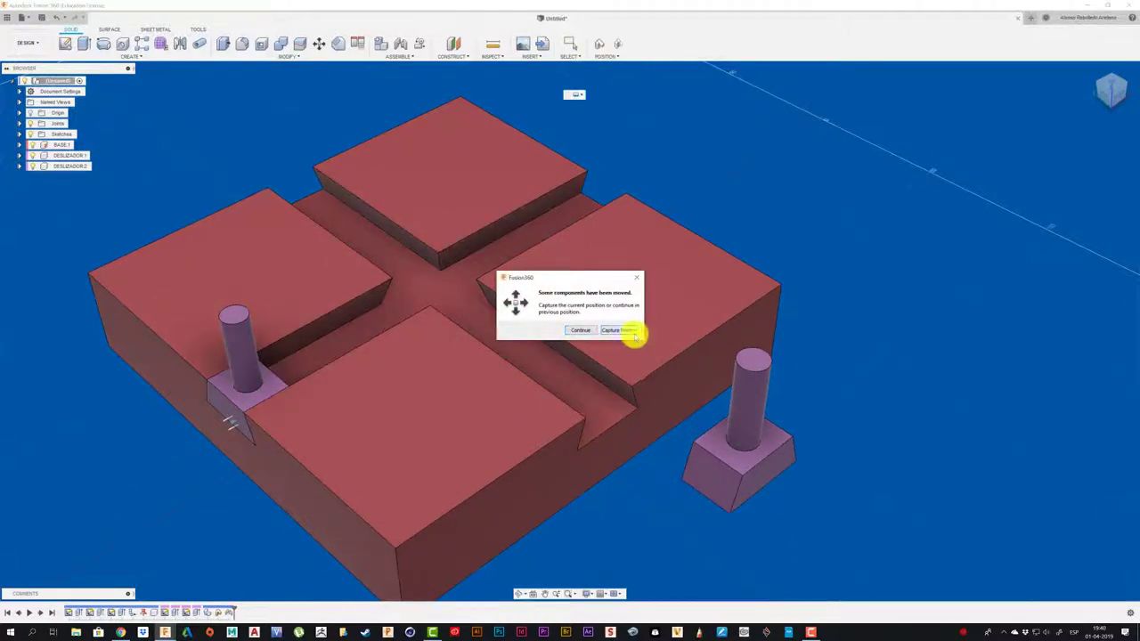
Capture the moved positions, then start and abandon a Slider joint for the right slider
{"action": "left_click", "coordinate": [631, 330]}
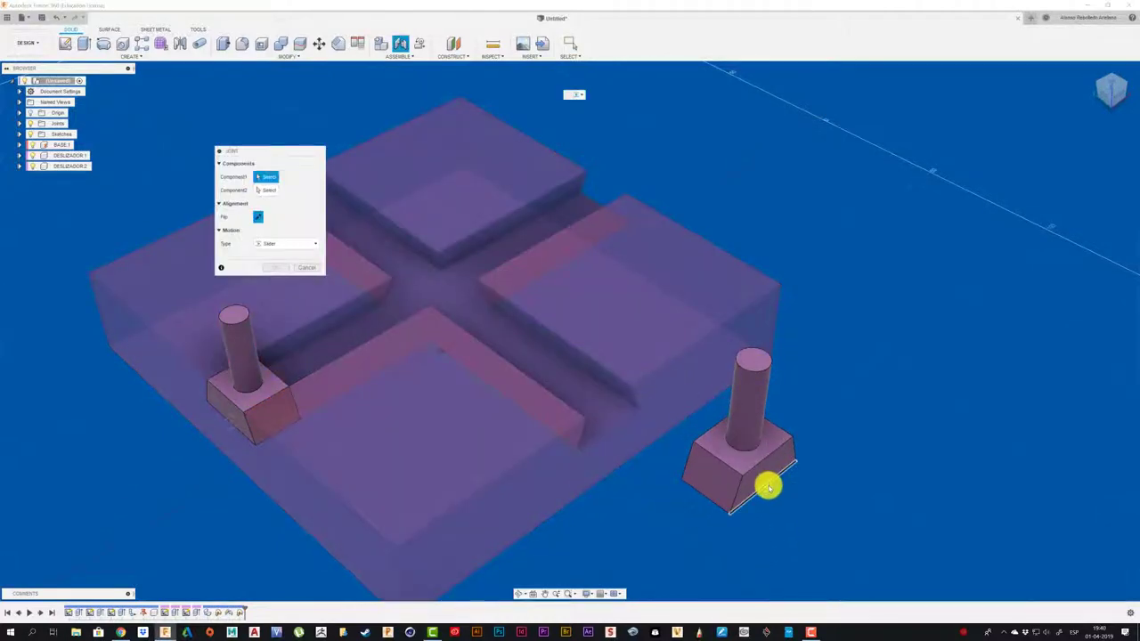
{"action": "left_click", "coordinate": [768, 486]}
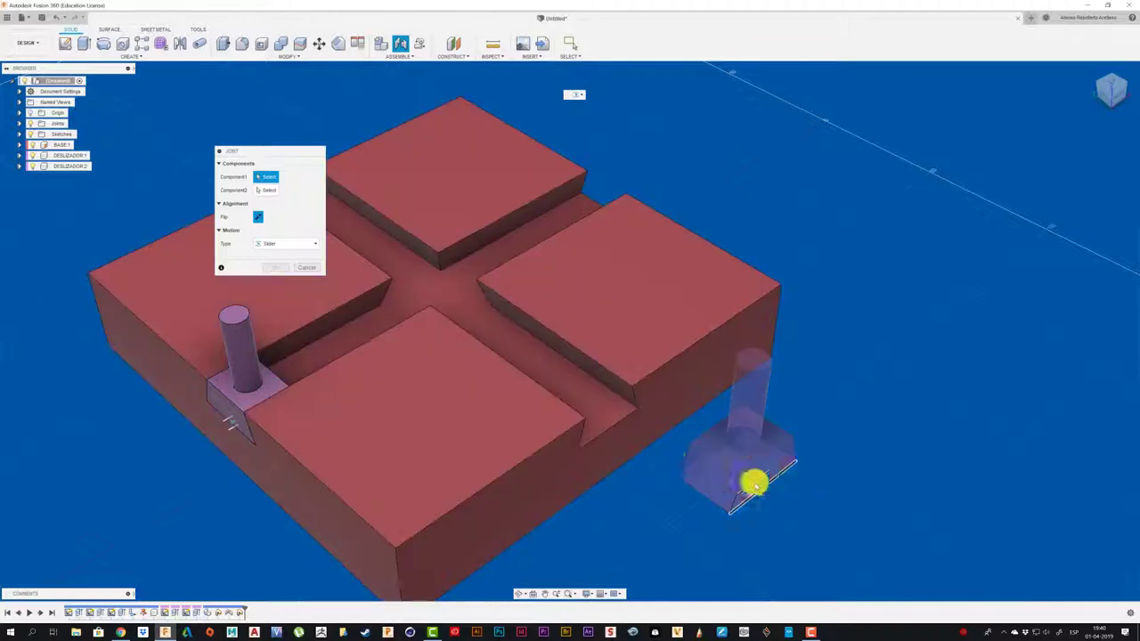
{"action": "left_click", "coordinate": [610, 430]}
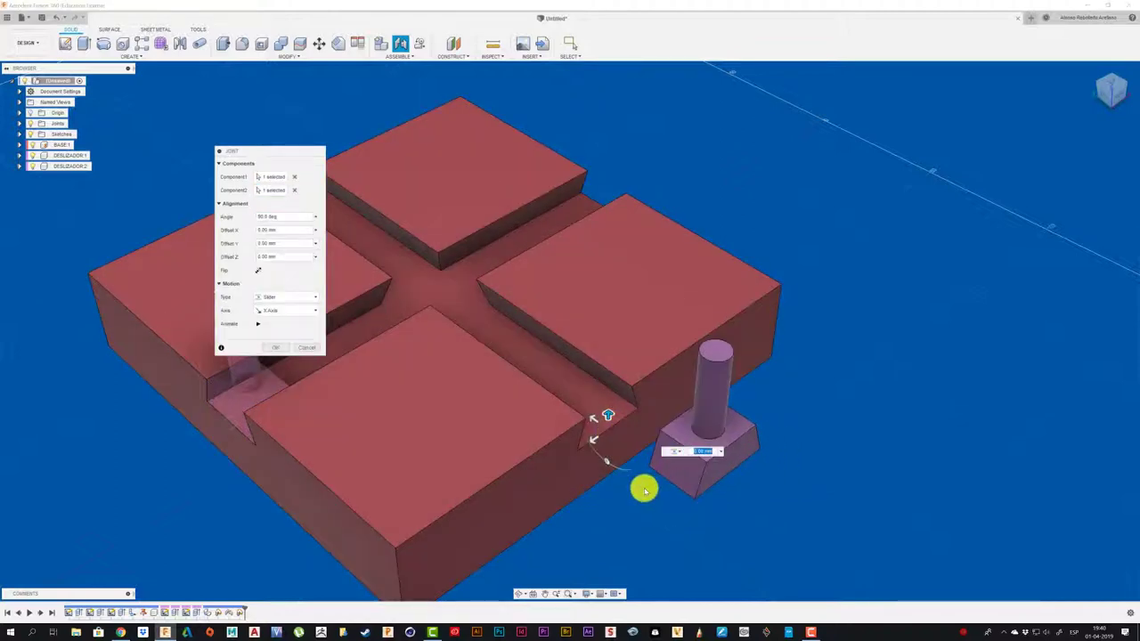
{"action": "left_click", "coordinate": [305, 298]}
{"action": "left_click", "coordinate": [312, 297]}
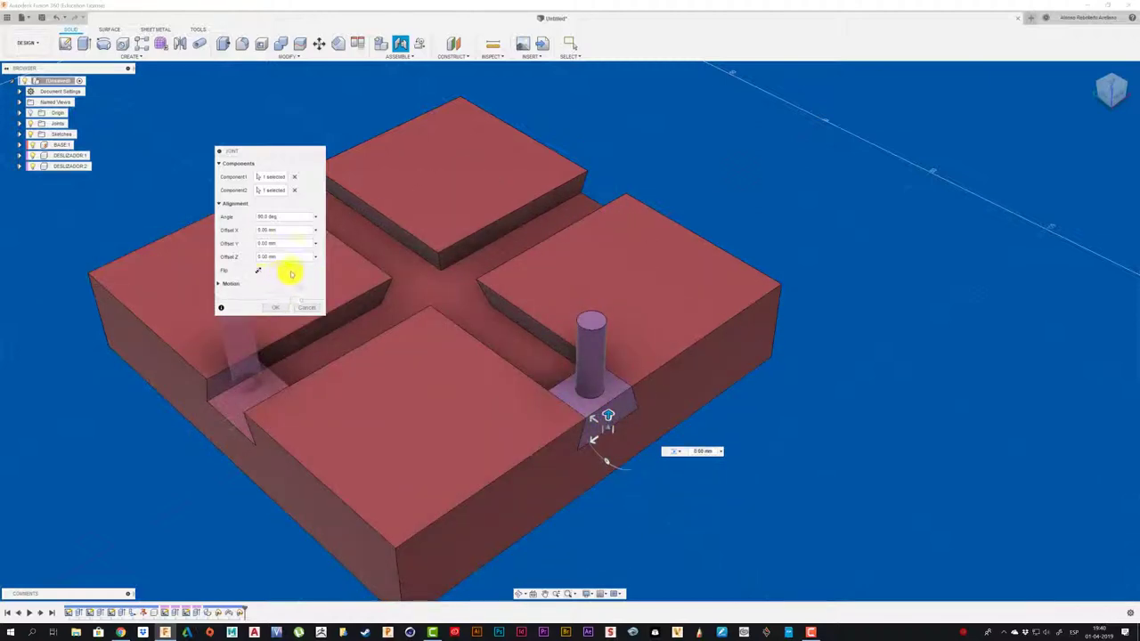
{"action": "left_click", "coordinate": [303, 308]}
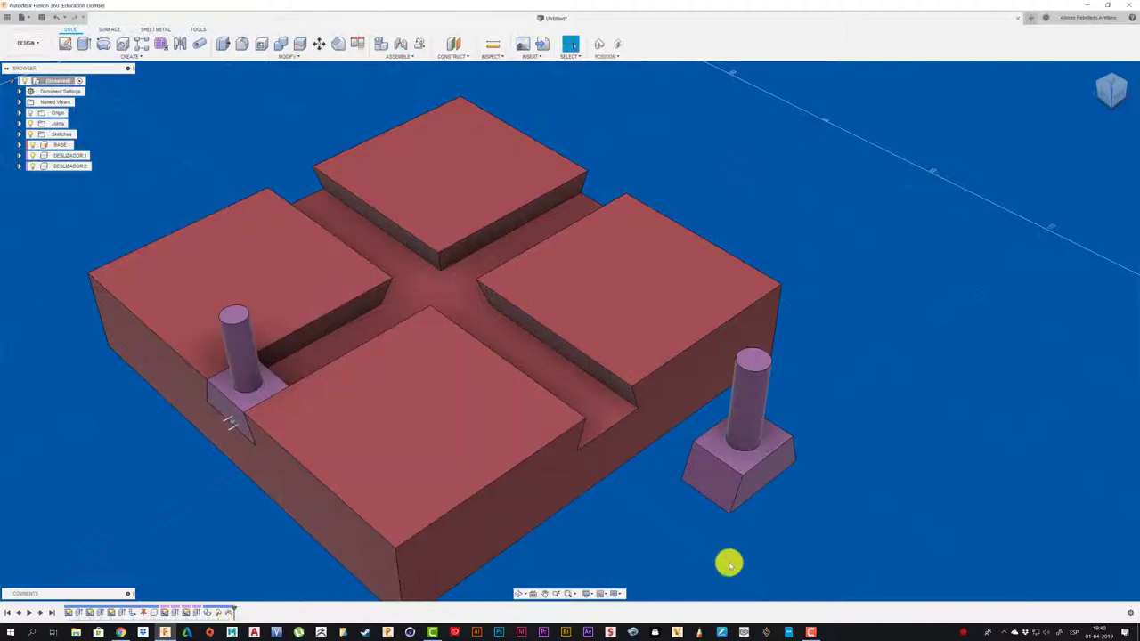
Joint the right slider to its groove edge along the Y Axis and drag to test
{"action": "key", "text": "Return"}
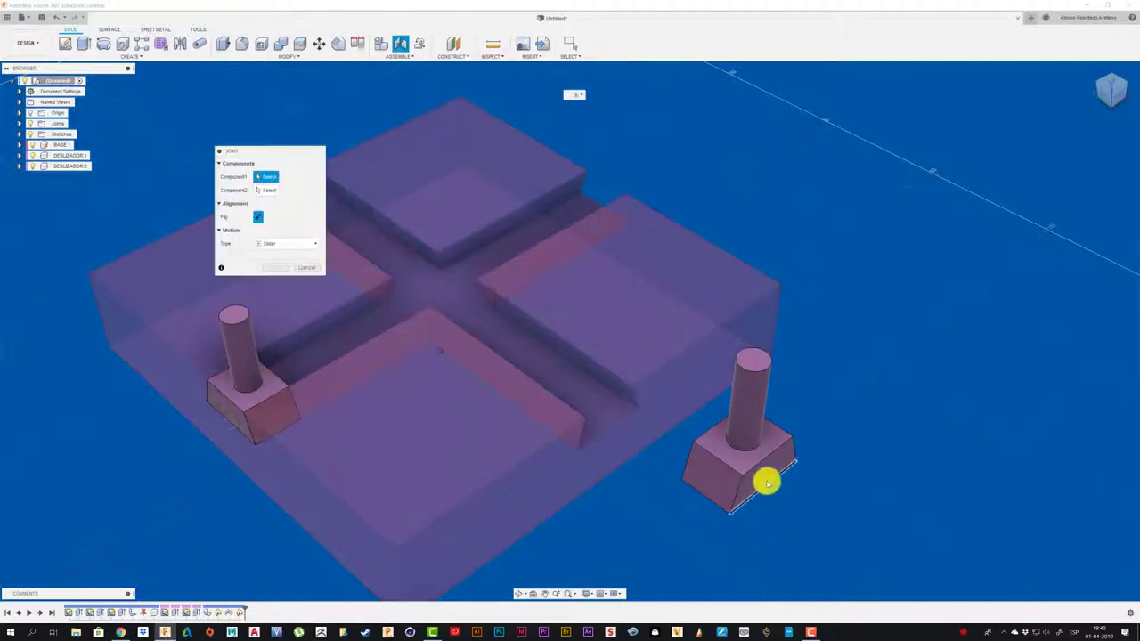
{"action": "left_click", "coordinate": [766, 486]}
{"action": "left_click", "coordinate": [607, 430]}
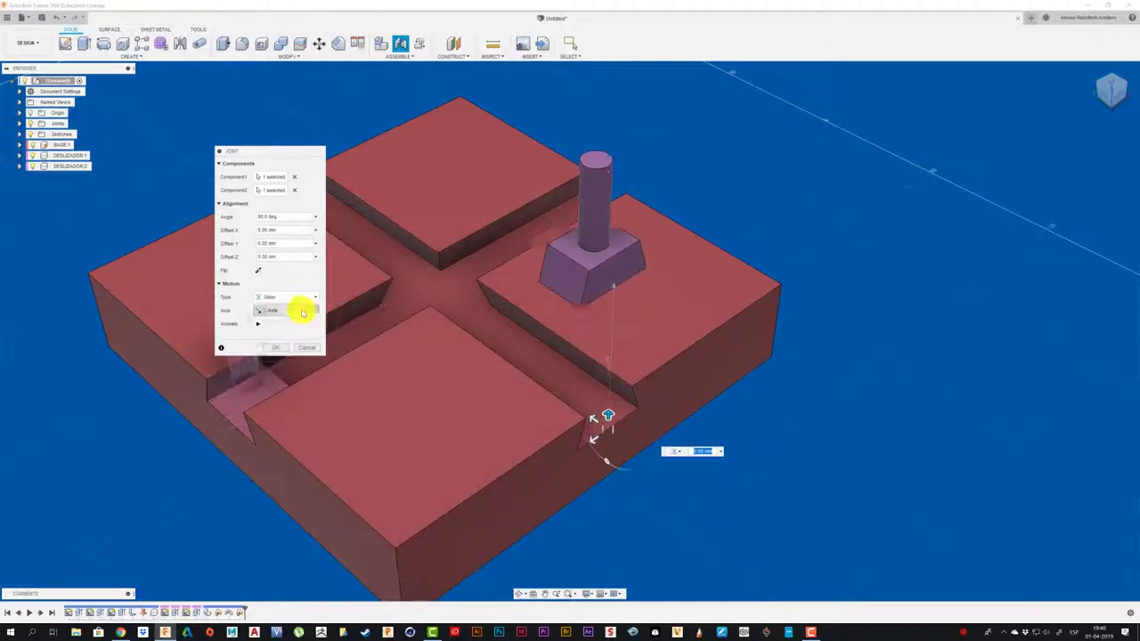
{"action": "left_click", "coordinate": [301, 310]}
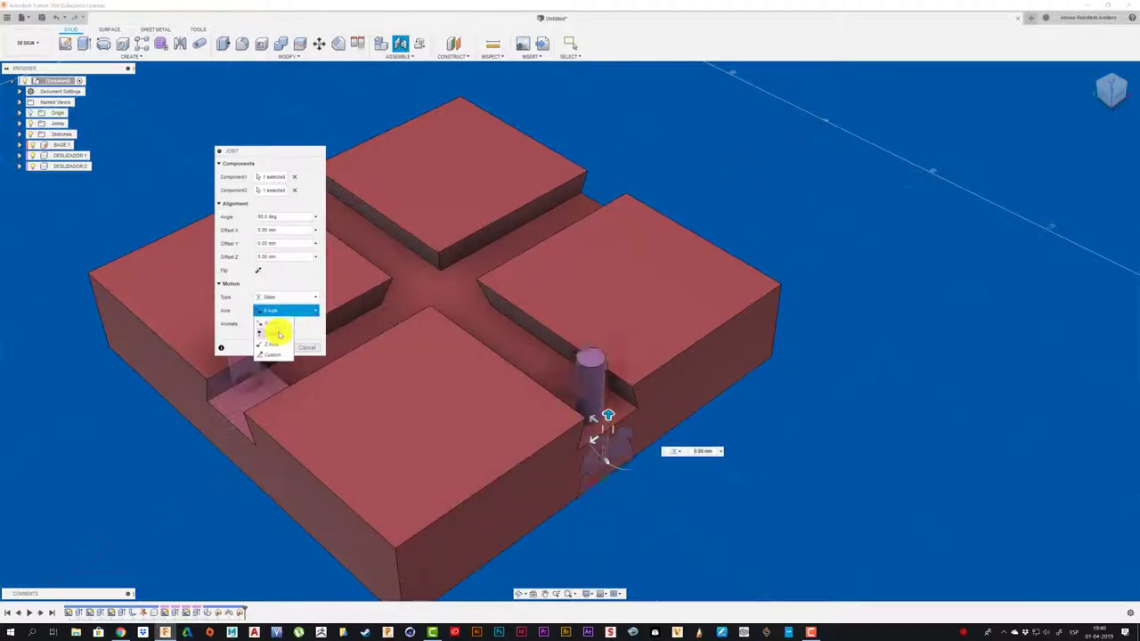
{"action": "left_click", "coordinate": [272, 333]}
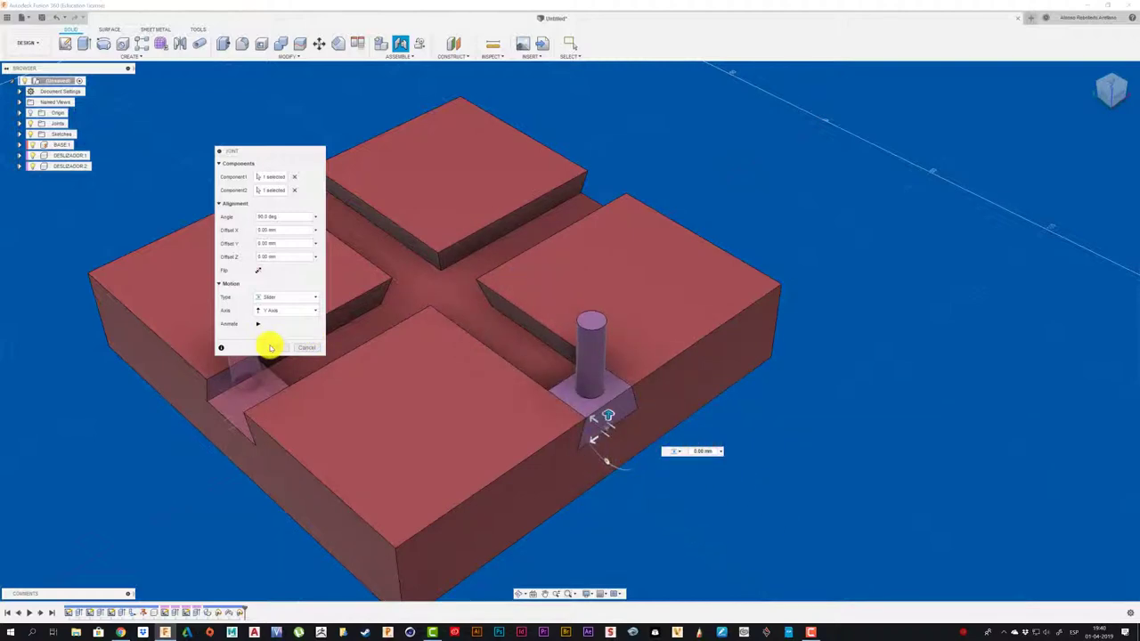
{"action": "left_click", "coordinate": [273, 347]}
{"action": "left_click_drag", "start_coordinate": [591, 372], "coordinate": [512, 309]}
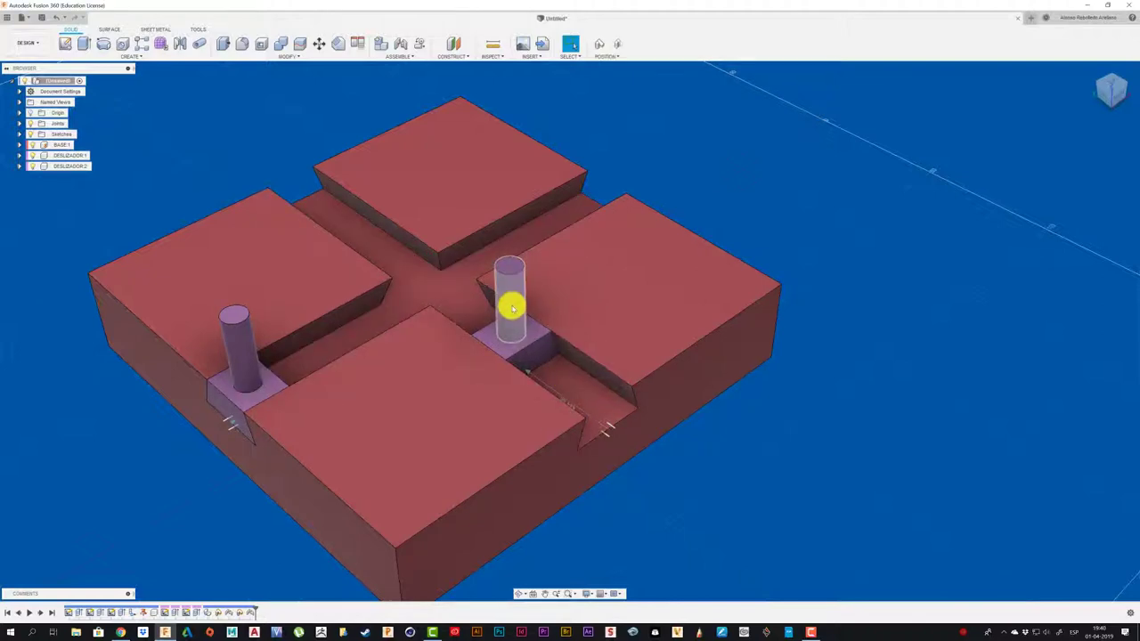
{"action": "left_click_drag", "start_coordinate": [513, 309], "coordinate": [512, 305]}
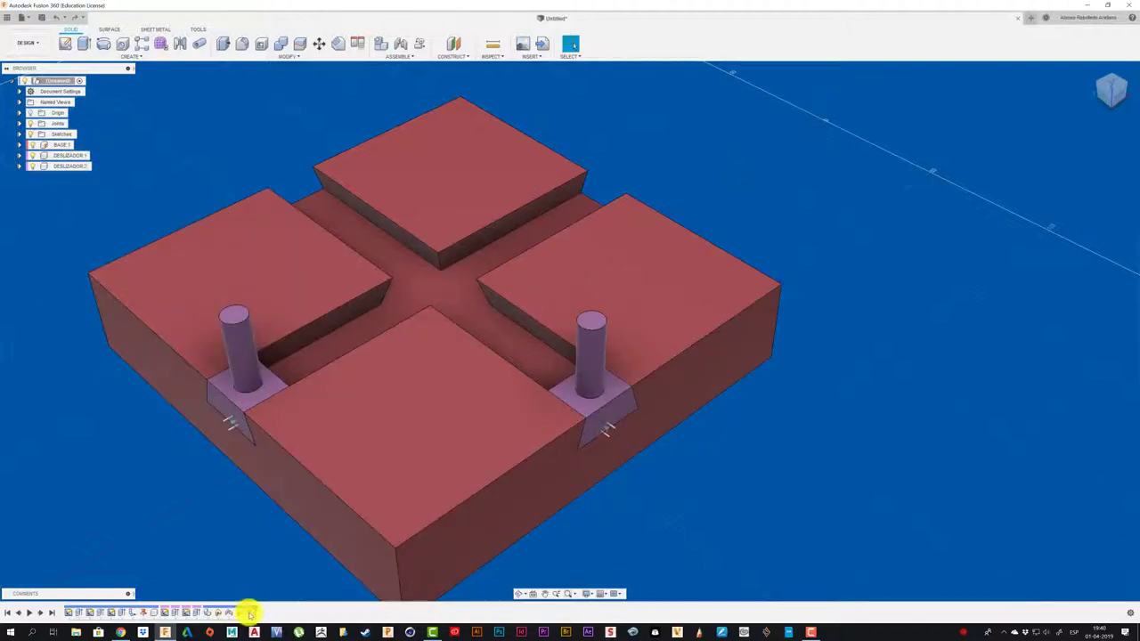
Enable Minimum and 135 Maximum travel limits on the right slider joint
{"action": "left_click", "coordinate": [251, 613]}
{"action": "right_click", "coordinate": [251, 613]}
{"action": "left_click", "coordinate": [271, 556]}
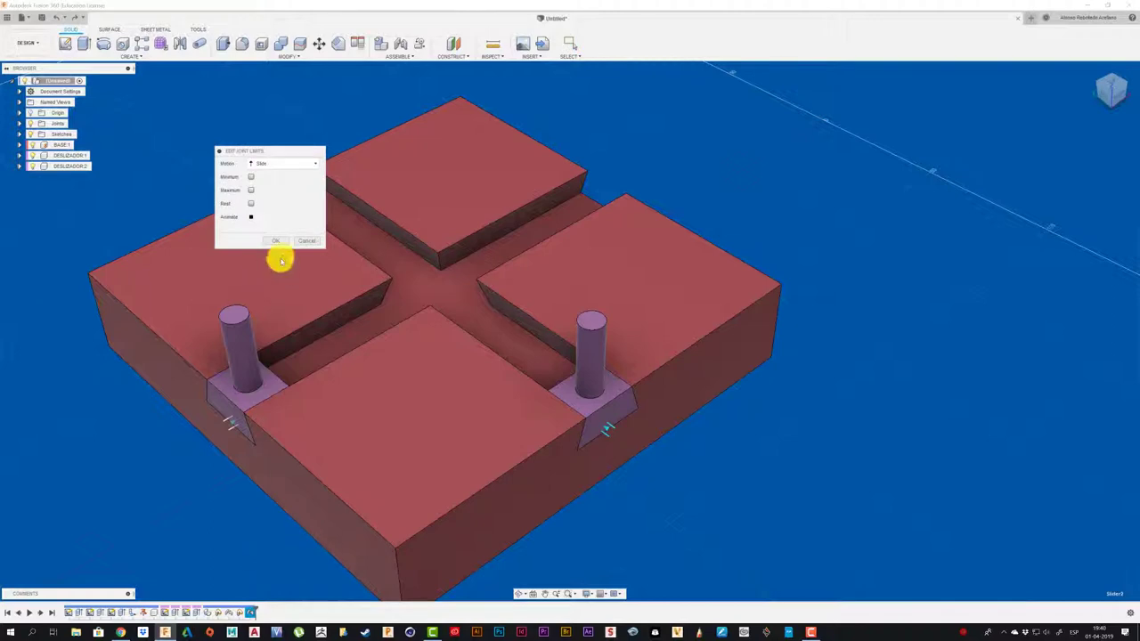
{"action": "left_click", "coordinate": [251, 178]}
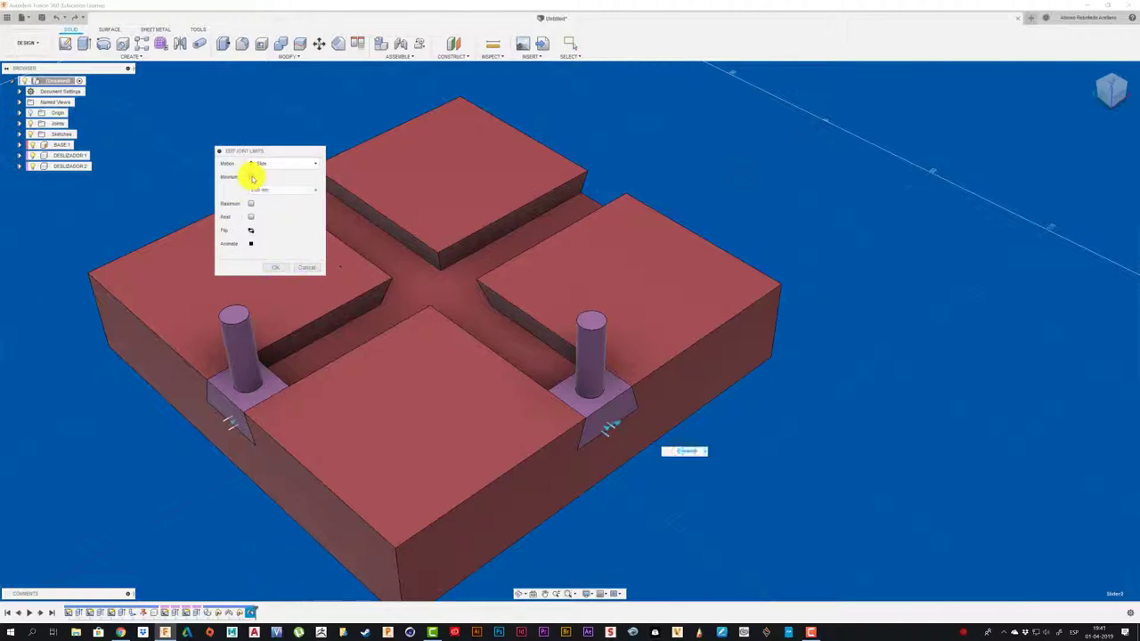
{"action": "left_click", "coordinate": [252, 204]}
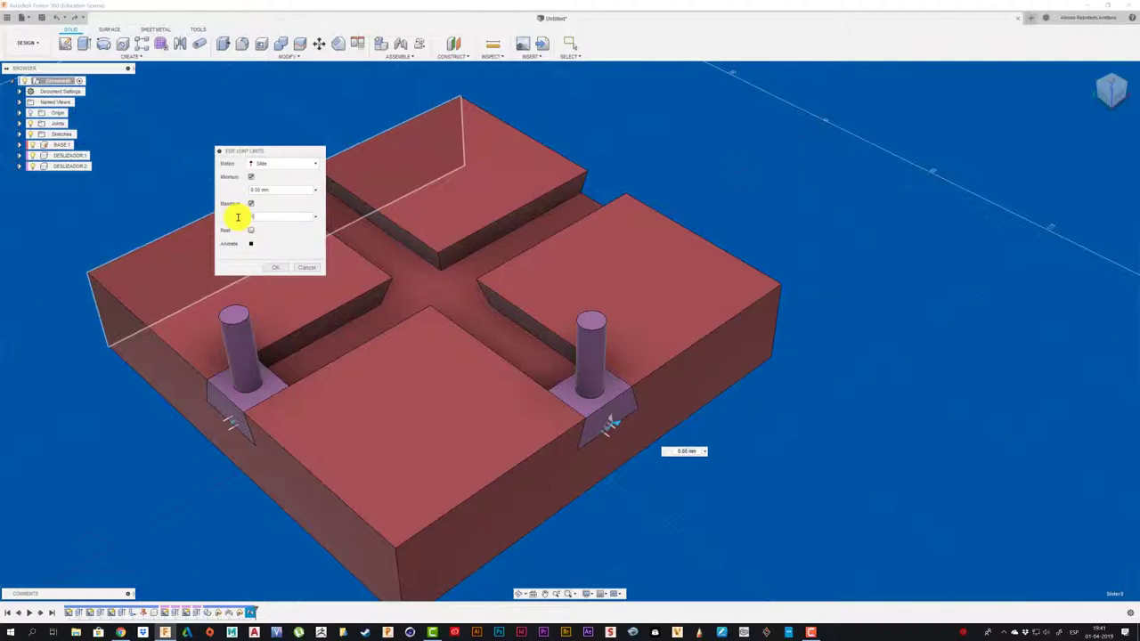
{"action": "type", "text": "135"}
{"action": "key", "text": "Return"}
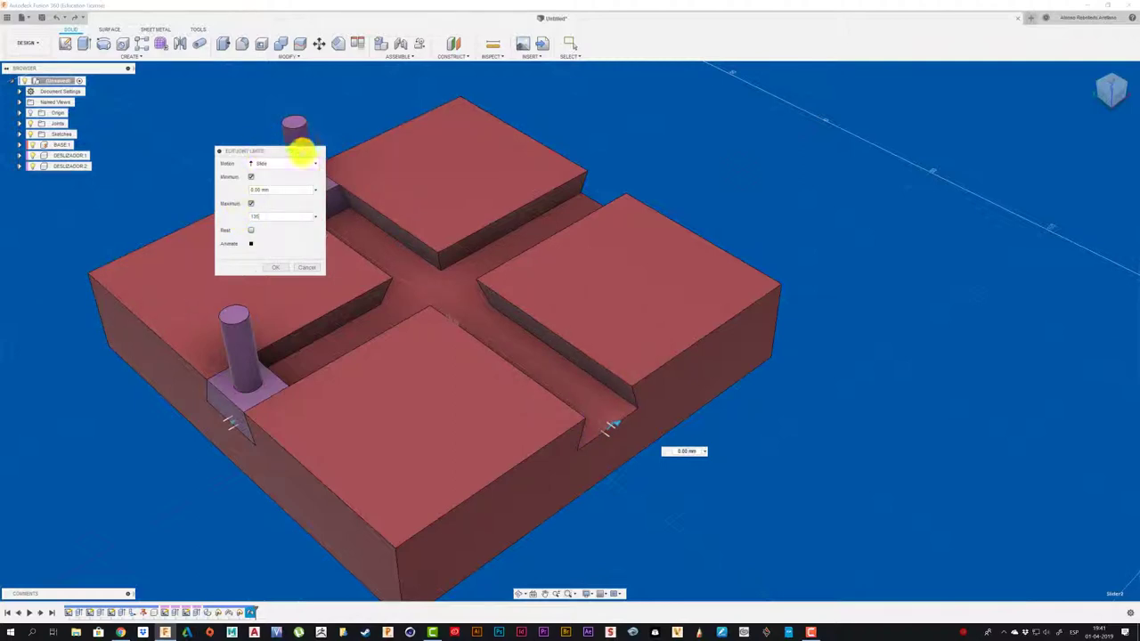
{"action": "left_click_drag", "start_coordinate": [301, 153], "coordinate": [706, 140]}
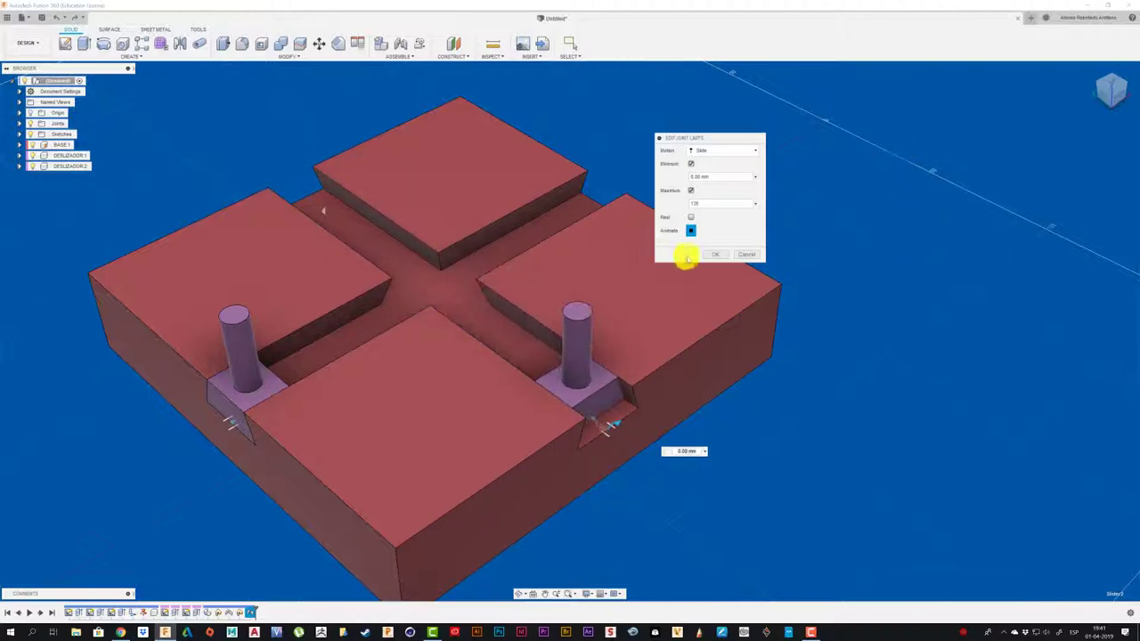
{"action": "left_click", "coordinate": [715, 254]}
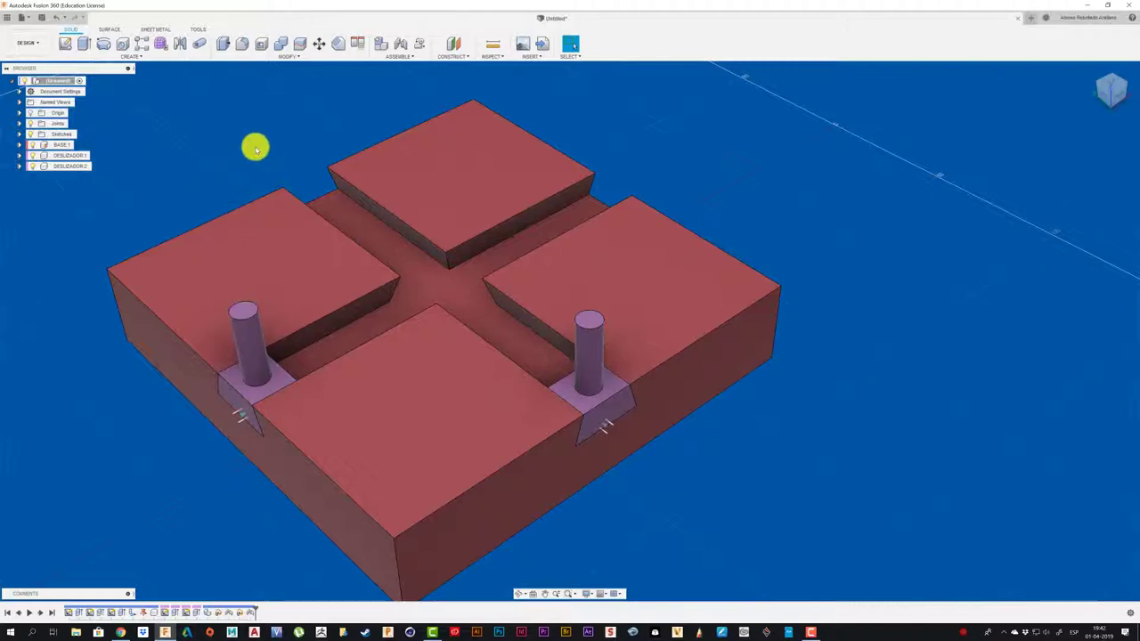
Orbit the model, then add a New Component under the root assembly
{"action": "mouse_move", "coordinate": [256, 149]}
{"action": "middle_mouse_down", "text": "shift"}
{"action": "mouse_move", "coordinate": [401, 318]}
{"action": "mouse_move", "coordinate": [463, 357]}
{"action": "middle_mouse_up", "text": "shift"}
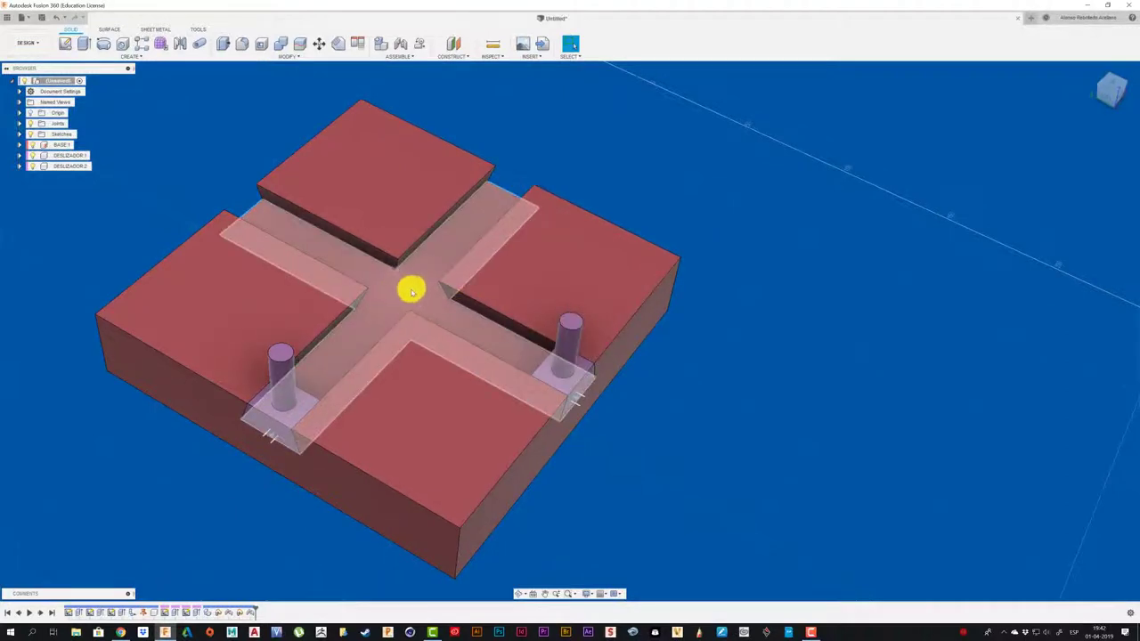
{"action": "middle_click_drag", "start_coordinate": [403, 294], "coordinate": [407, 291], "text": "shift"}
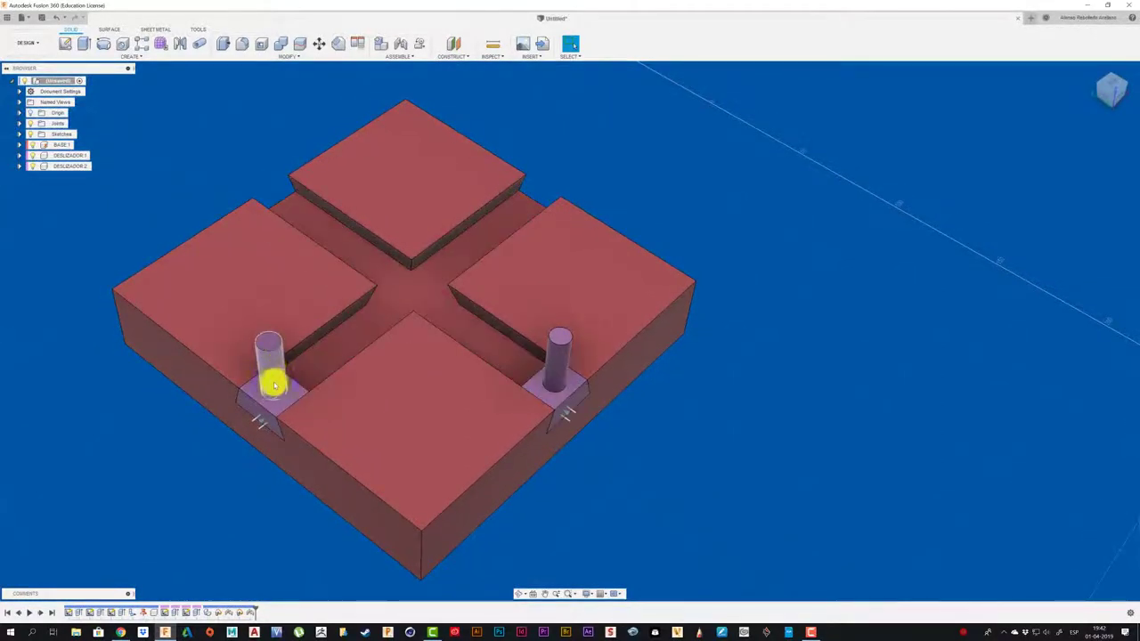
{"action": "mouse_move", "coordinate": [282, 377]}
{"action": "middle_mouse_down", "text": "shift"}
{"action": "mouse_move", "coordinate": [734, 489]}
{"action": "mouse_move", "coordinate": [228, 182]}
{"action": "middle_mouse_up", "text": "shift"}
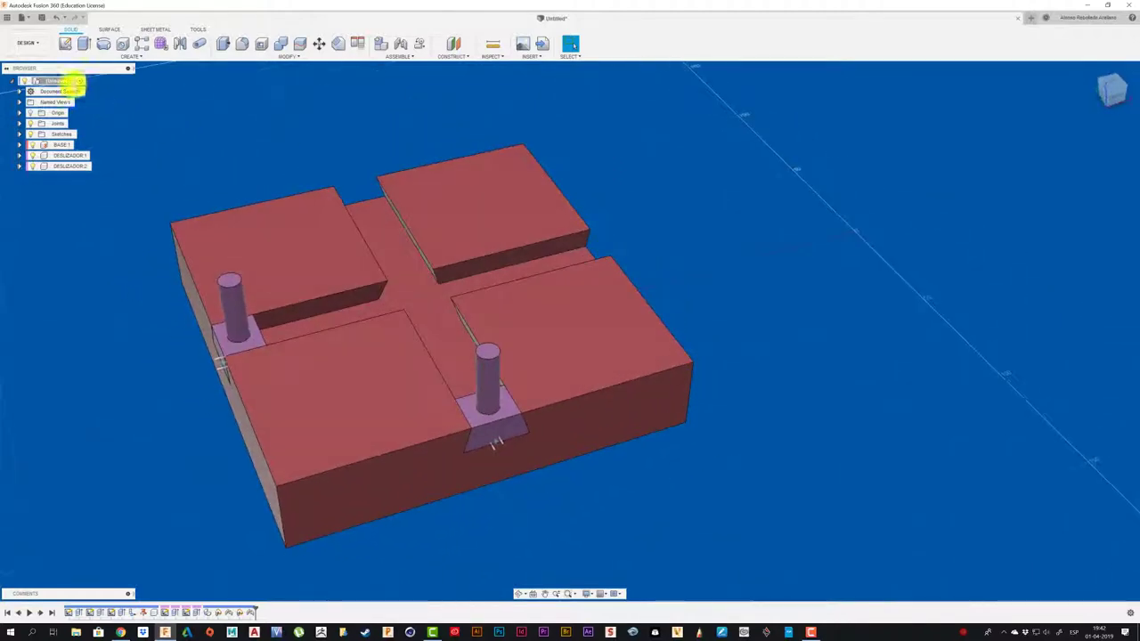
{"action": "right_click", "coordinate": [57, 81]}
{"action": "left_click", "coordinate": [78, 163]}
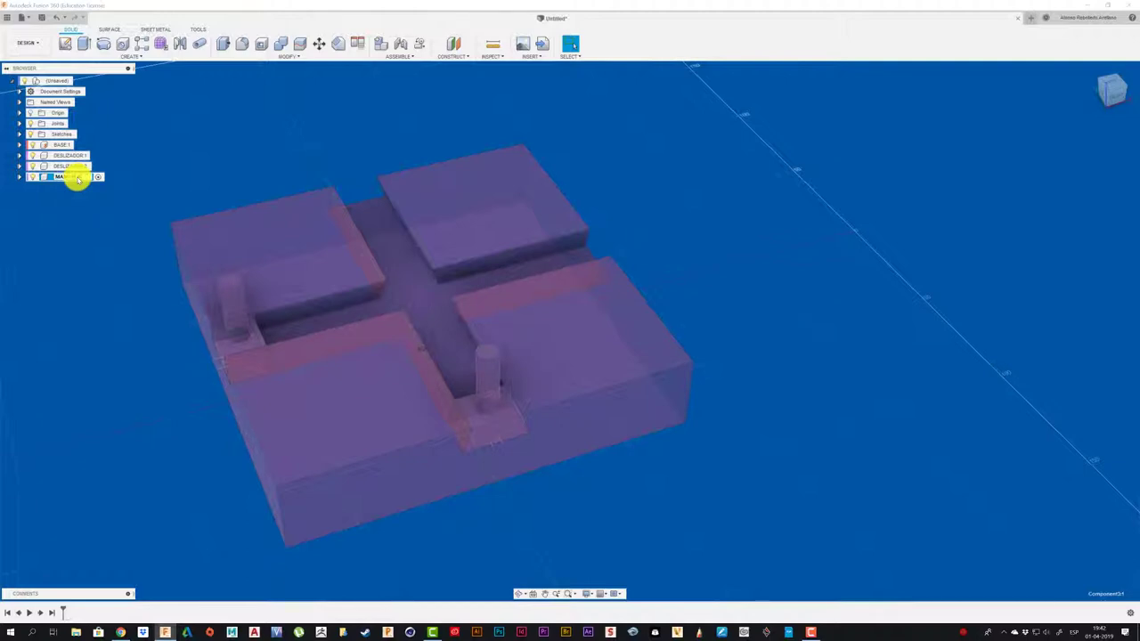
Start a sketch on the base's top face with a circle at the cross centre
{"action": "left_click", "coordinate": [65, 45]}
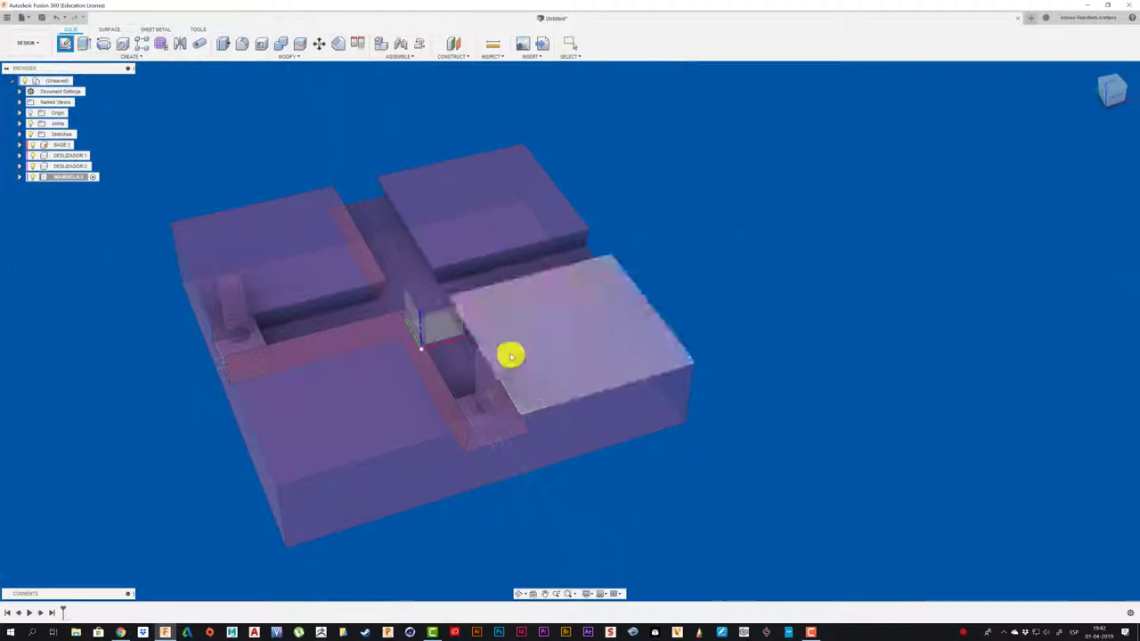
{"action": "left_click", "coordinate": [508, 409]}
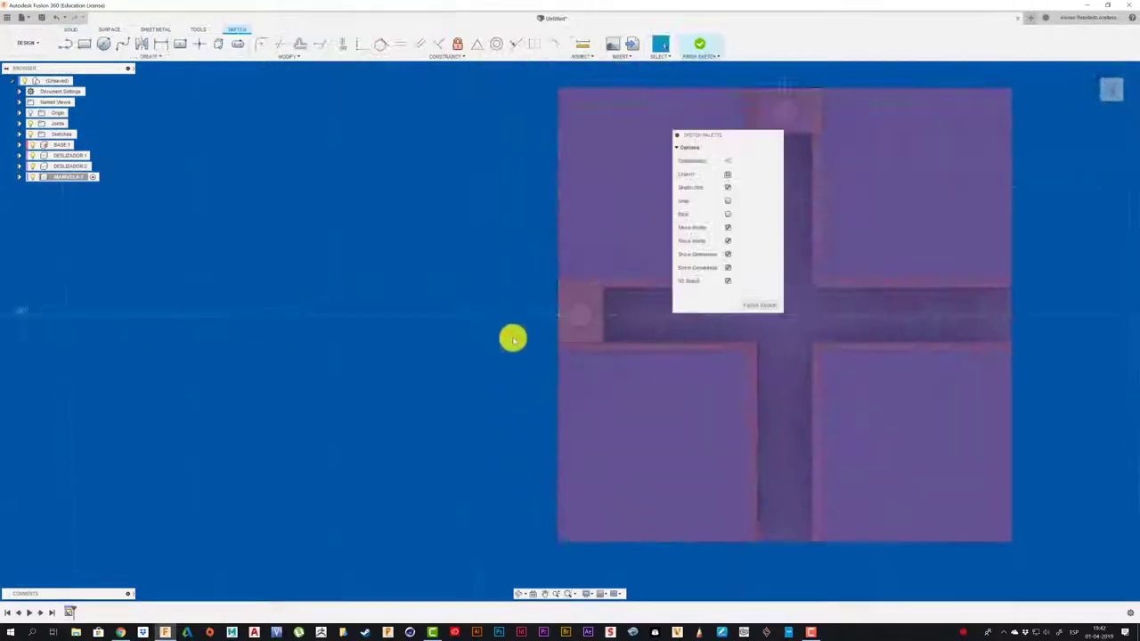
{"action": "left_click", "coordinate": [1126, 72]}
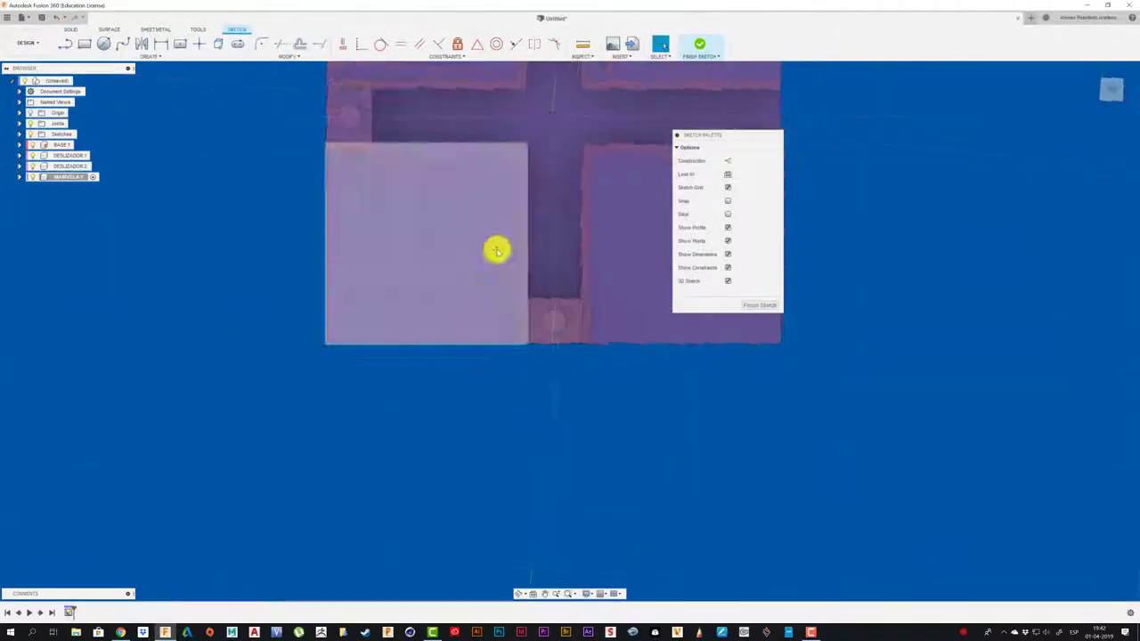
{"action": "middle_click_drag", "start_coordinate": [496, 249], "coordinate": [341, 384]}
{"action": "scroll", "coordinate": [374, 344], "scroll_direction": "up", "scroll_amount": 1}
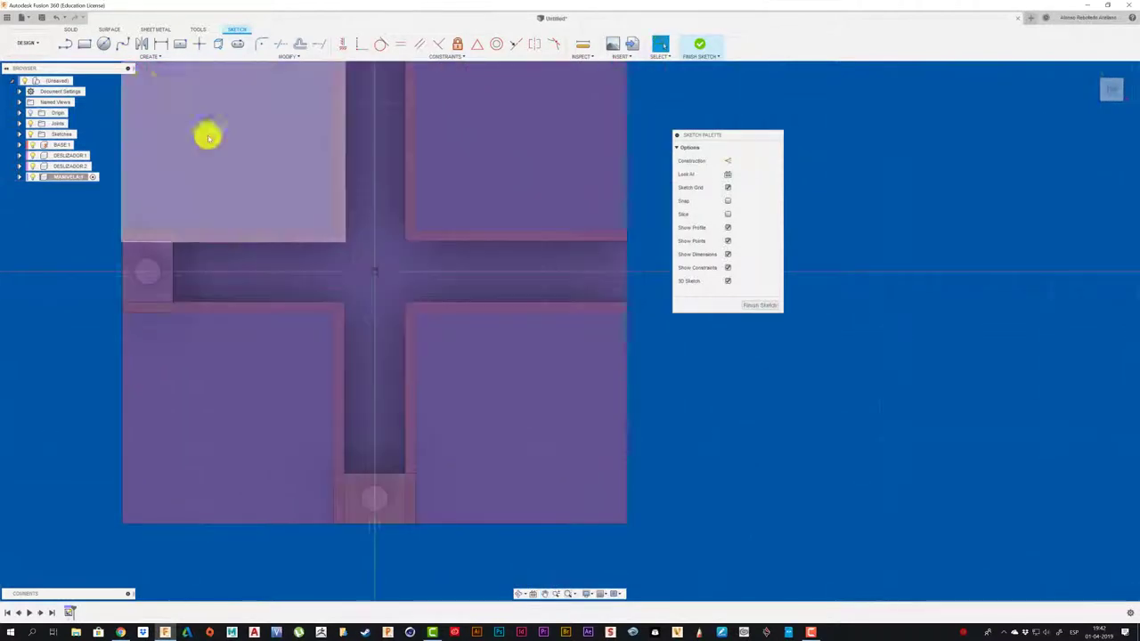
{"action": "left_click", "coordinate": [103, 43]}
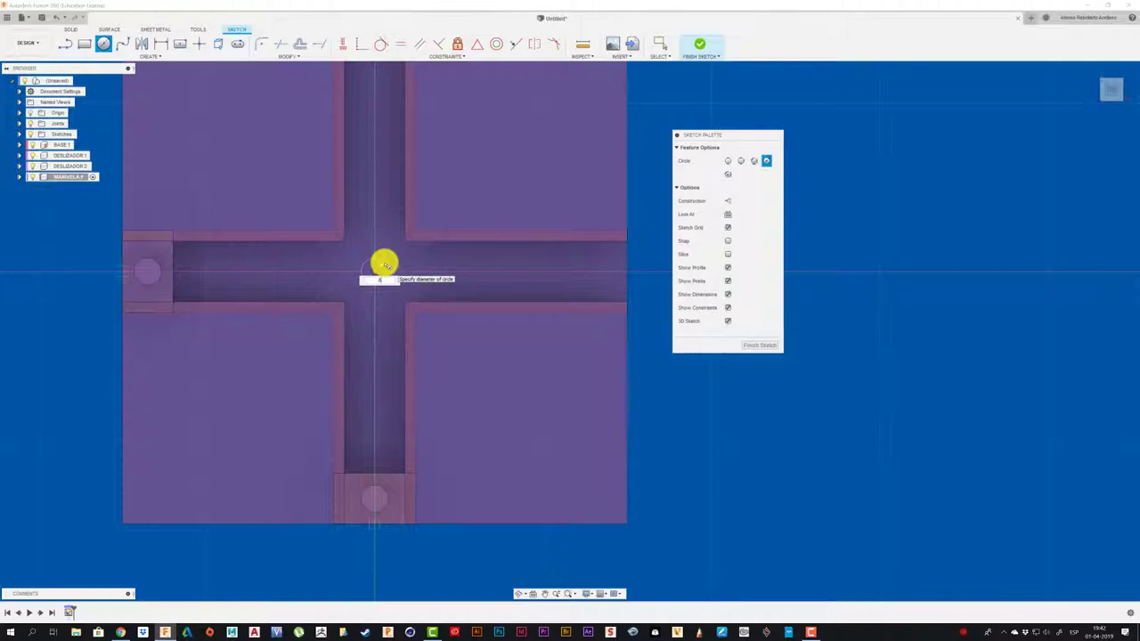
{"action": "key", "text": "Return"}
{"action": "key", "text": "Escape"}
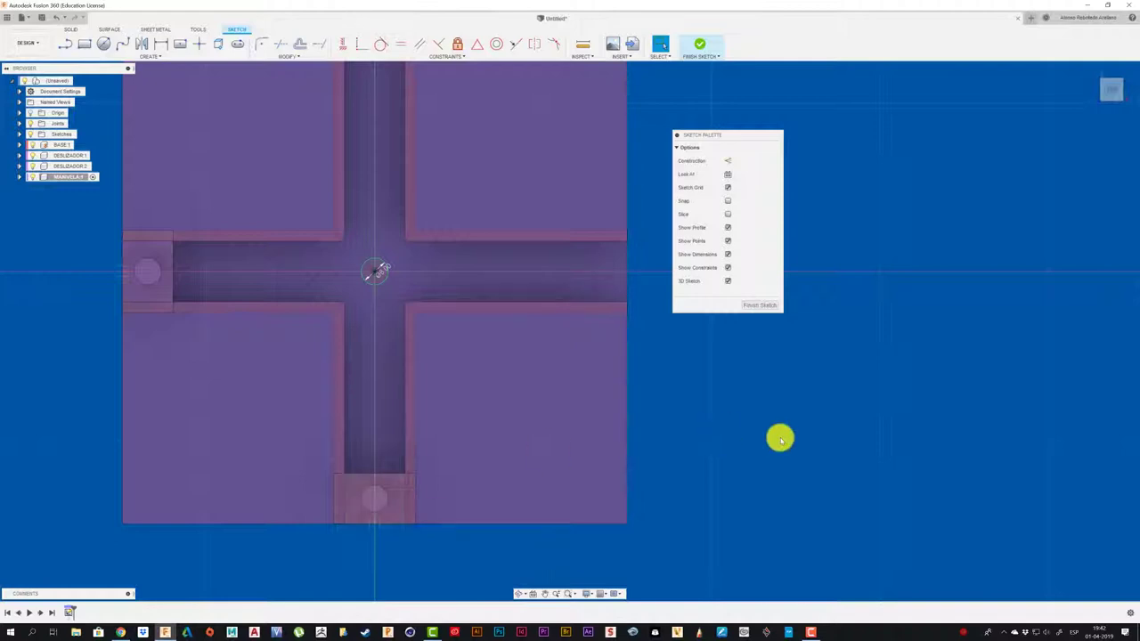
Project the bottom slider's pin face and edge into the sketch
{"action": "key", "text": "p"}
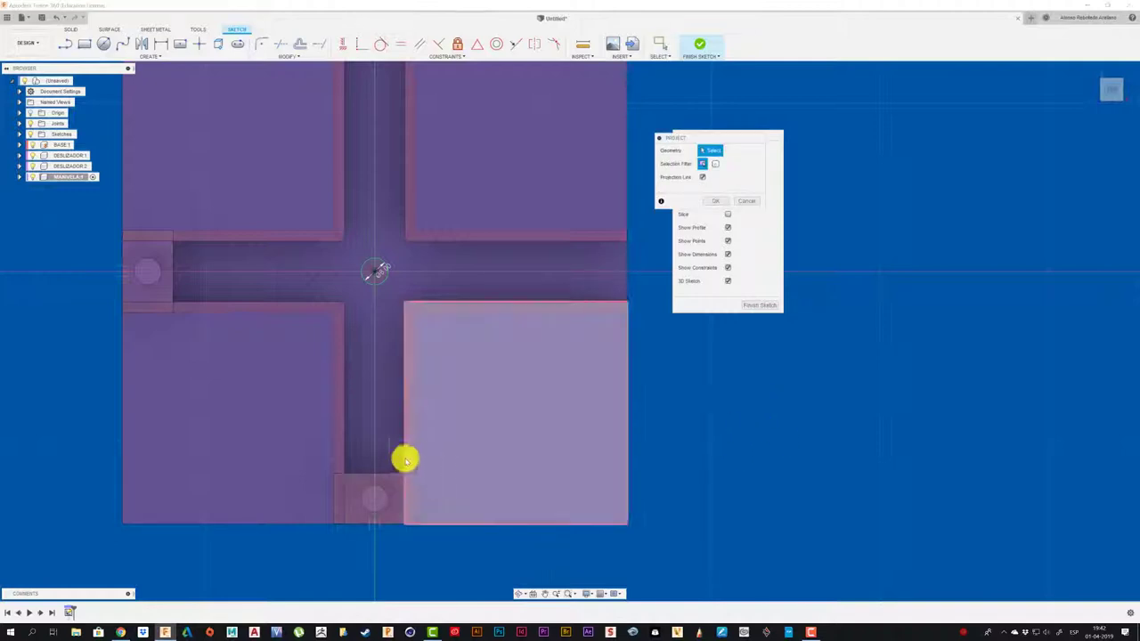
{"action": "left_click", "coordinate": [381, 489]}
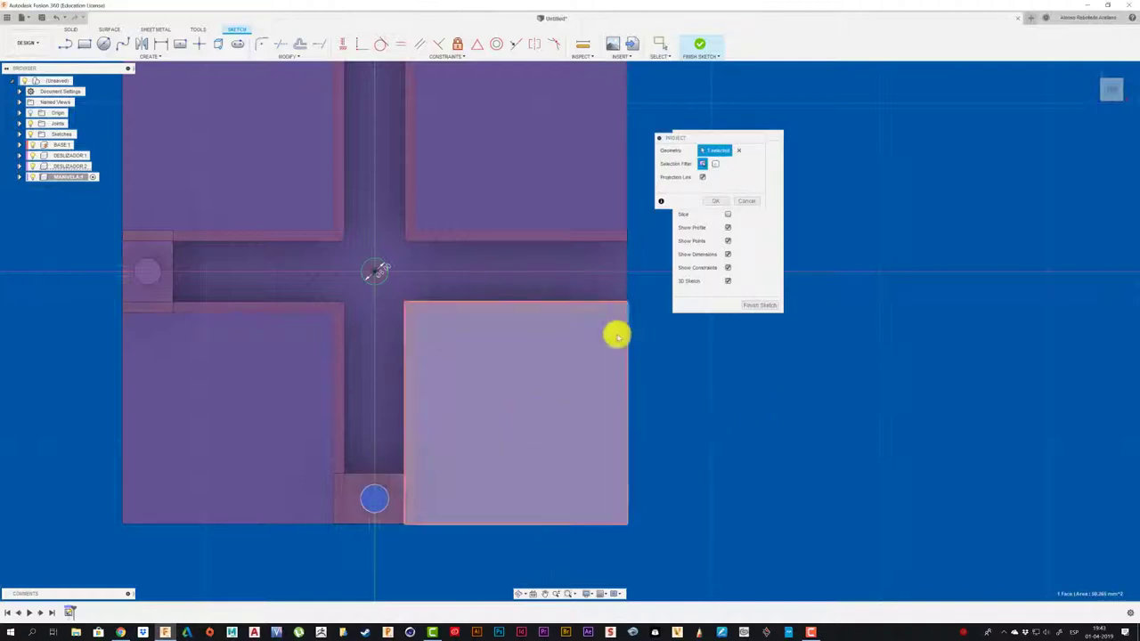
{"action": "left_click_drag", "start_coordinate": [982, 132], "coordinate": [980, 133]}
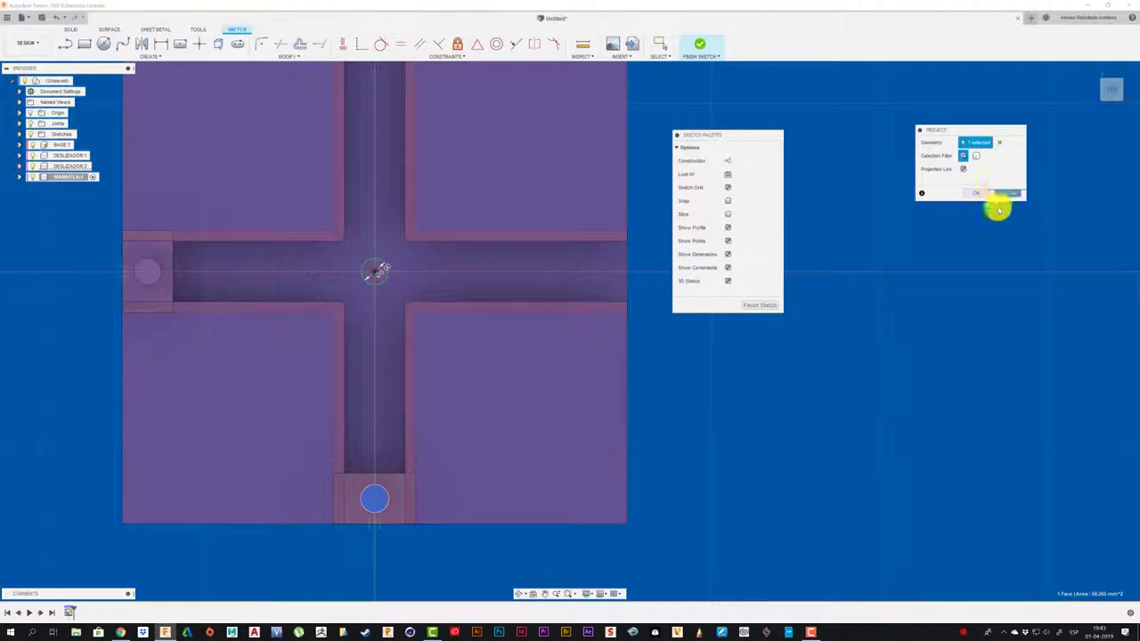
{"action": "left_click", "coordinate": [998, 205]}
{"action": "key", "text": "p"}
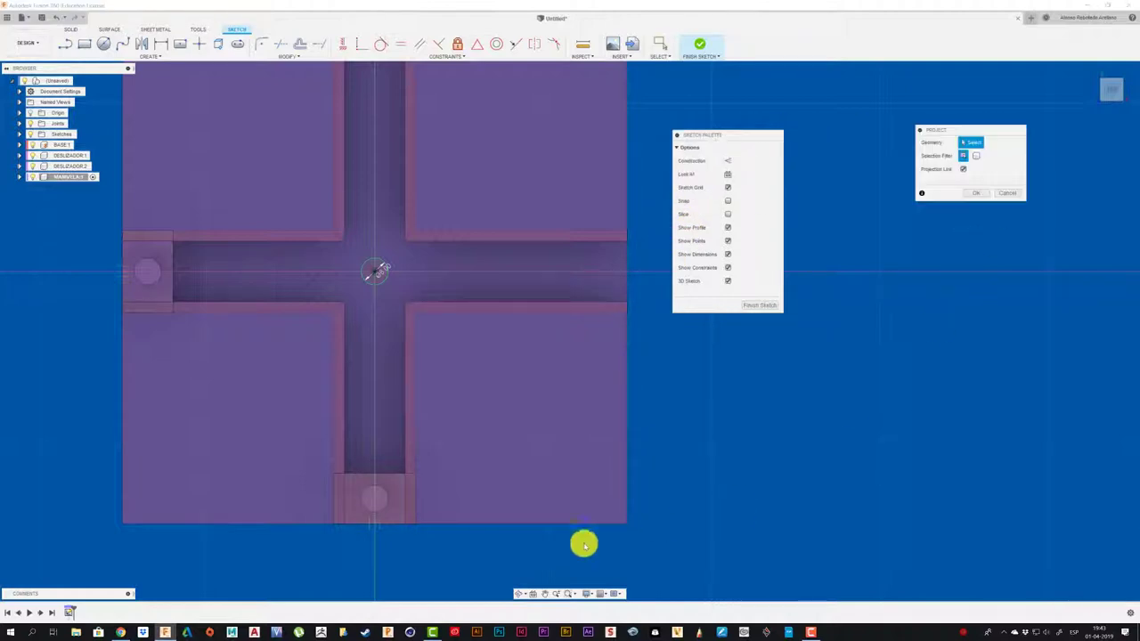
{"action": "left_click", "coordinate": [385, 494]}
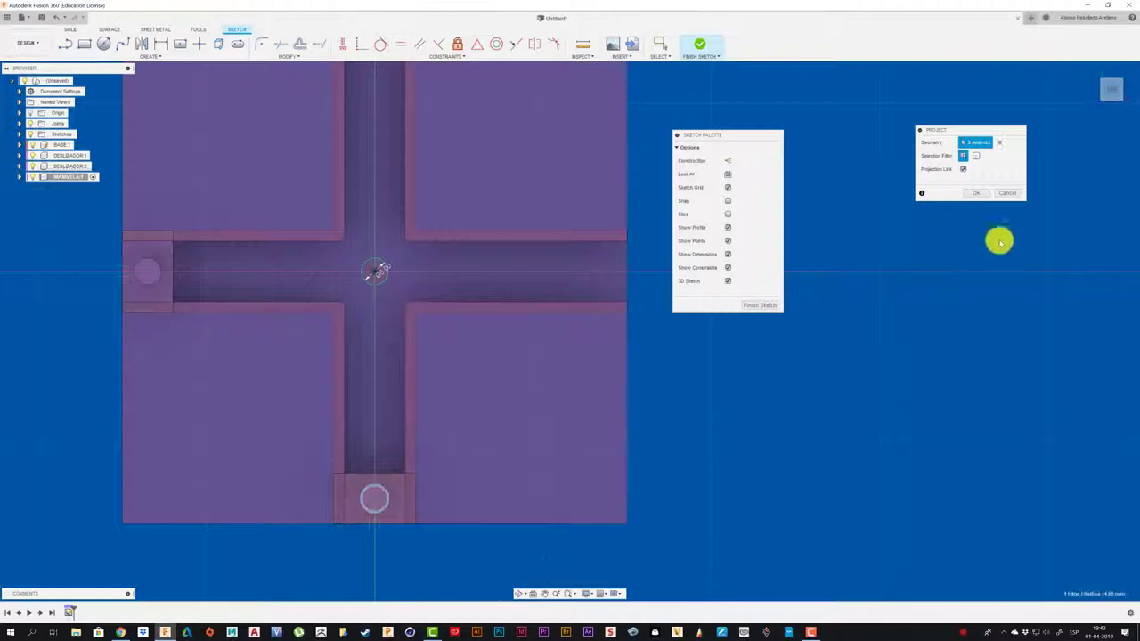
{"action": "left_click", "coordinate": [984, 194]}
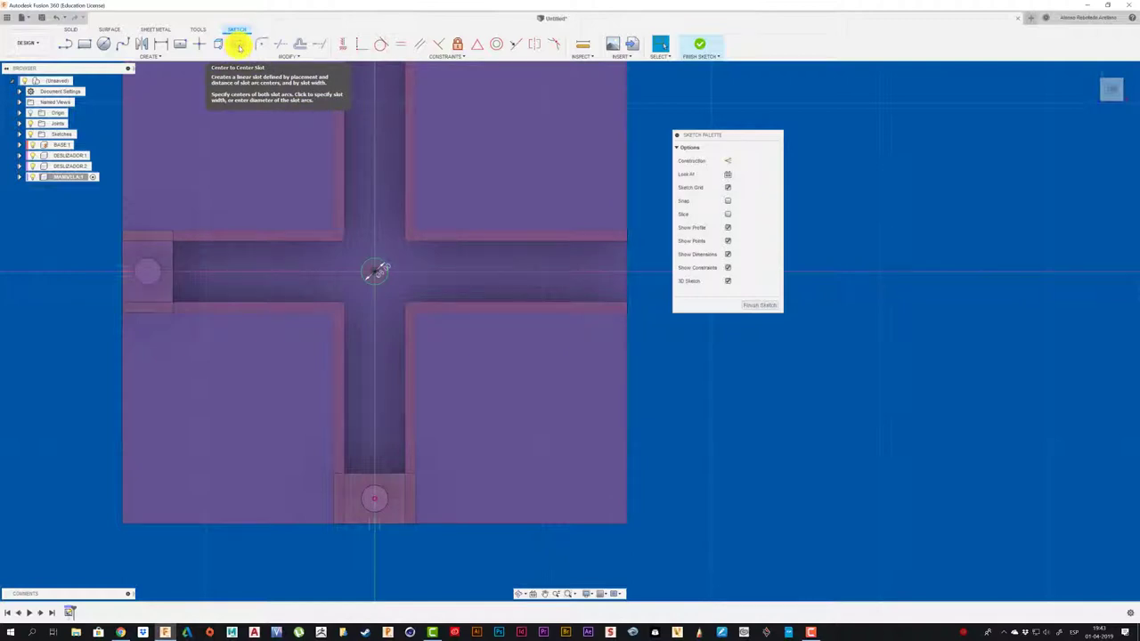
Draw a centre-to-centre slot from the cross centre to the bottom pin
{"action": "left_click", "coordinate": [239, 46]}
{"action": "left_click", "coordinate": [375, 270]}
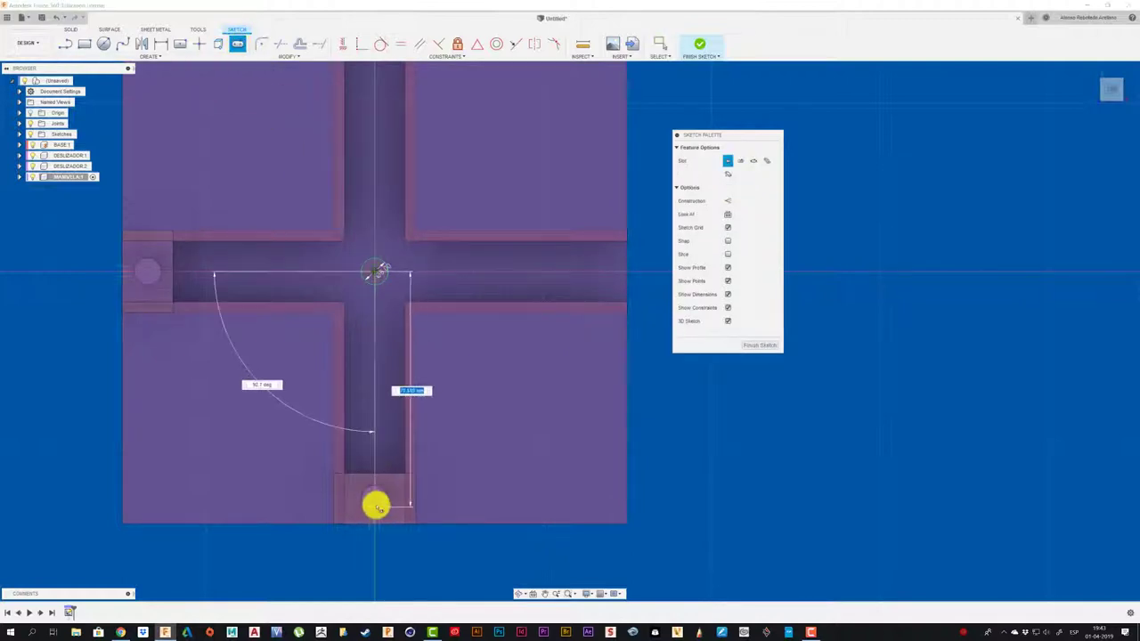
{"action": "left_click", "coordinate": [375, 500]}
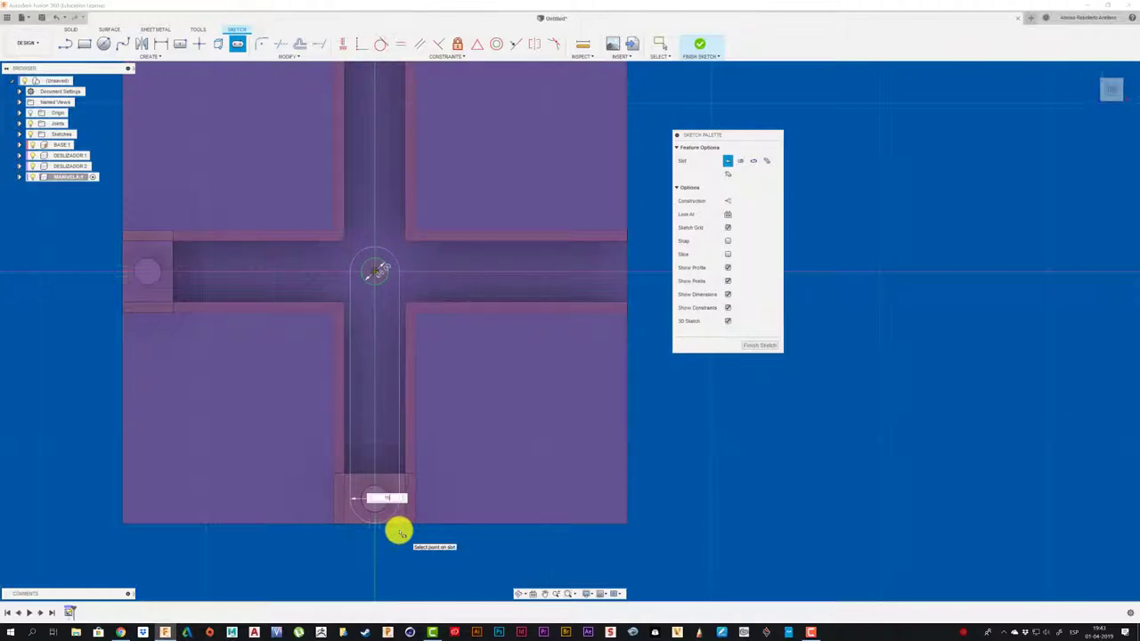
{"action": "left_click", "coordinate": [399, 532]}
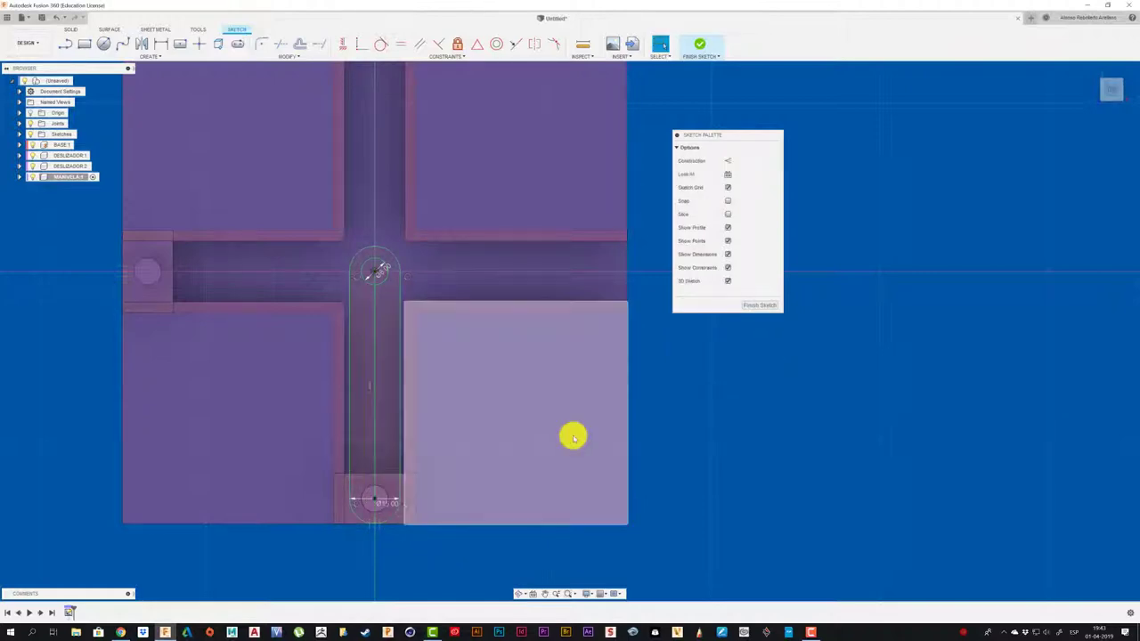
{"action": "middle_click_drag", "start_coordinate": [596, 358], "coordinate": [592, 198]}
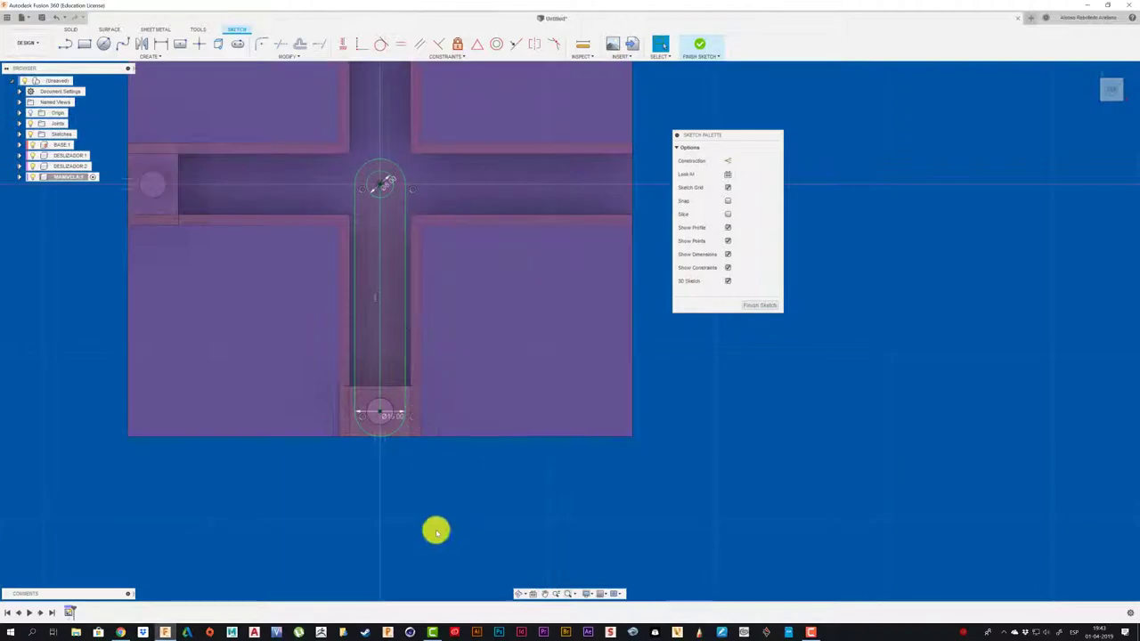
{"action": "middle_click_drag", "start_coordinate": [432, 532], "coordinate": [628, 493], "text": "shift"}
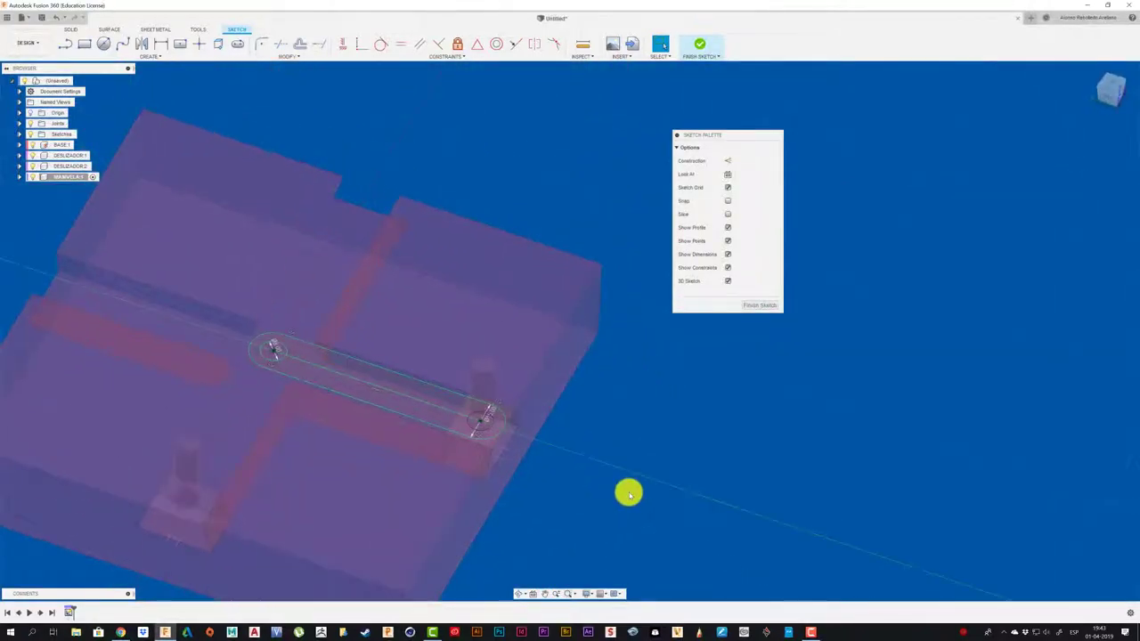
Extrude the slot profile 5 mm
{"action": "key", "text": "e"}
{"action": "left_click", "coordinate": [347, 383]}
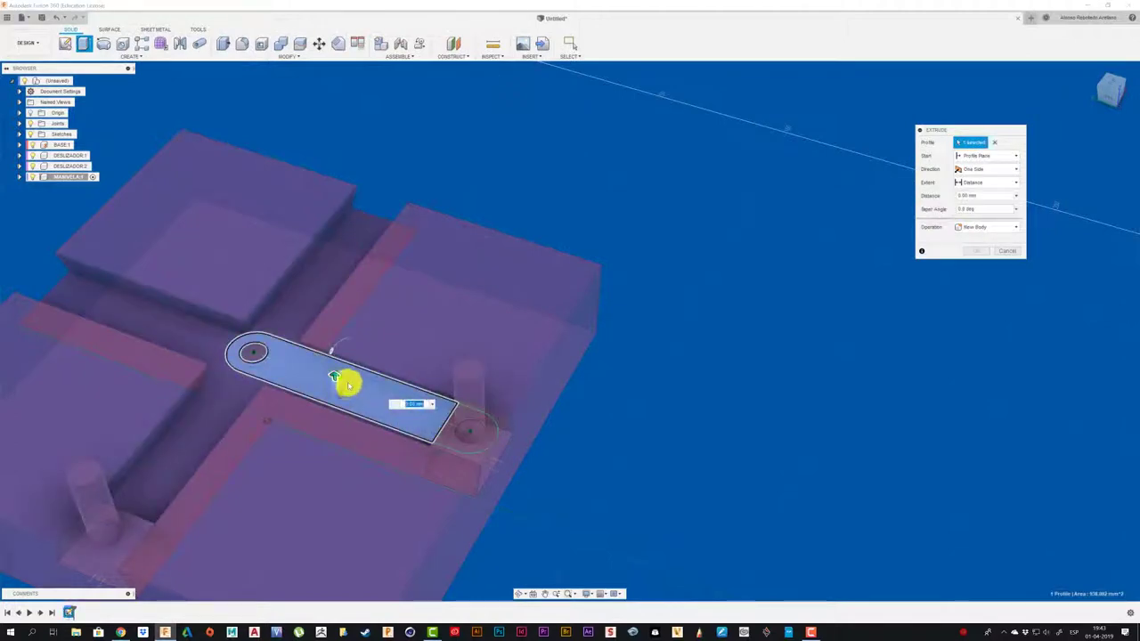
{"action": "left_click_drag", "start_coordinate": [335, 368], "coordinate": [336, 365]}
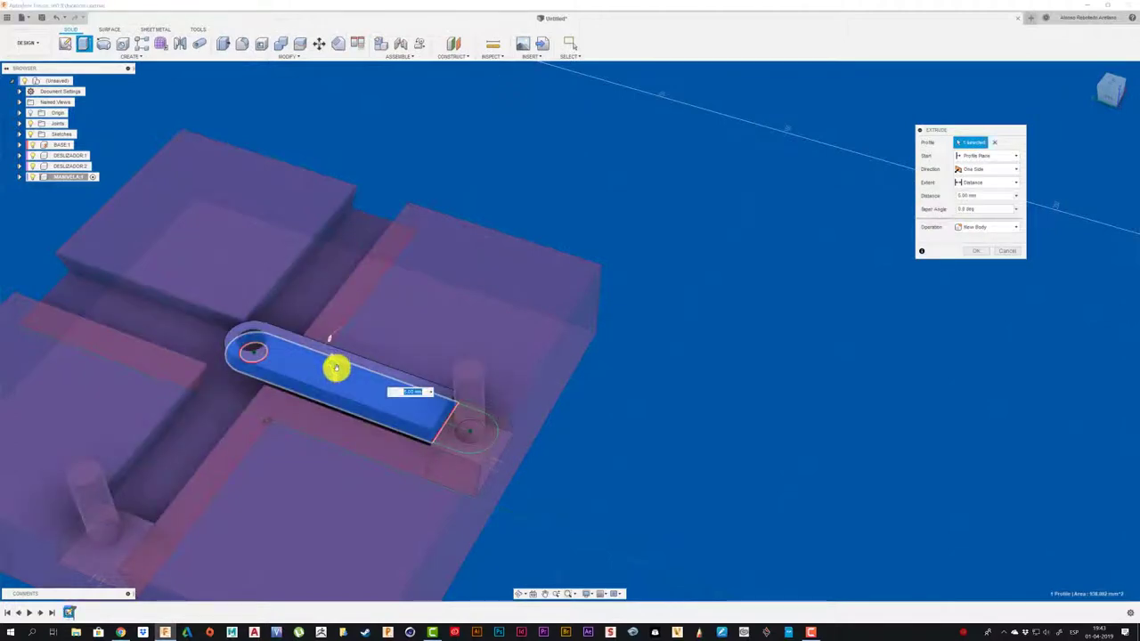
{"action": "left_click", "coordinate": [973, 252]}
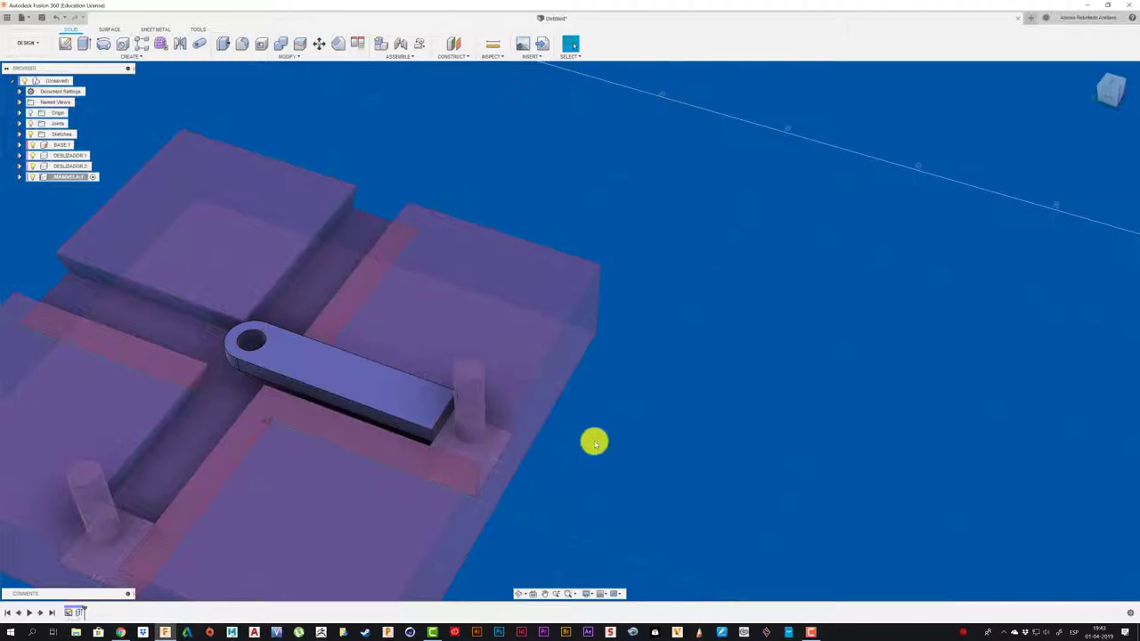
Re-extrude the slot including both end regions, and confirm the component name
{"action": "left_click", "coordinate": [596, 442]}
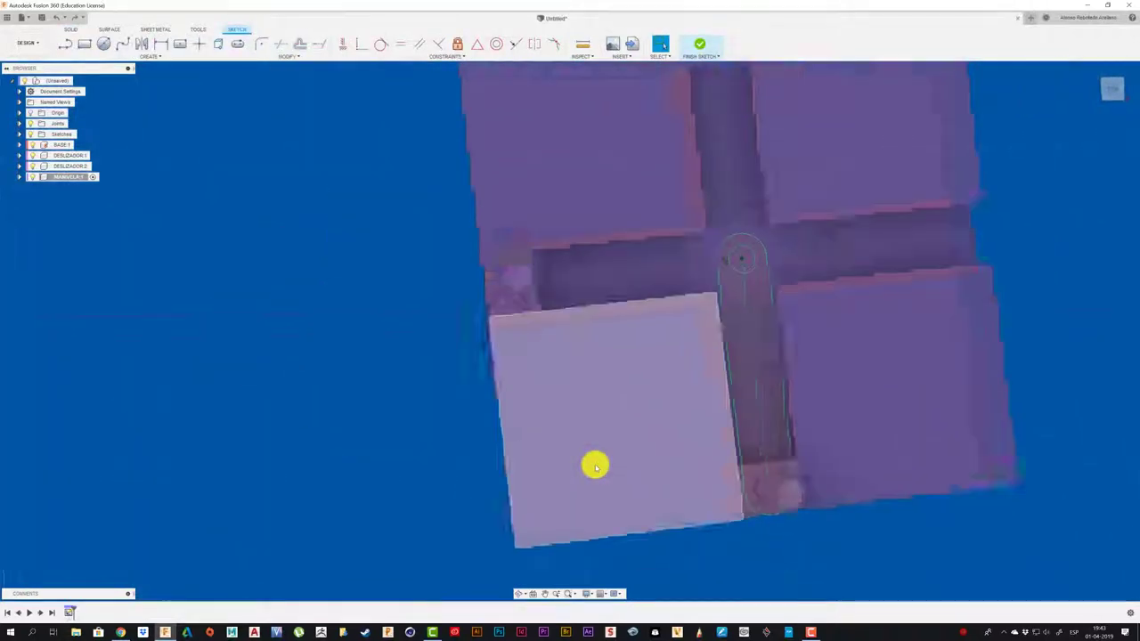
{"action": "key", "text": "e"}
{"action": "left_click", "coordinate": [435, 441]}
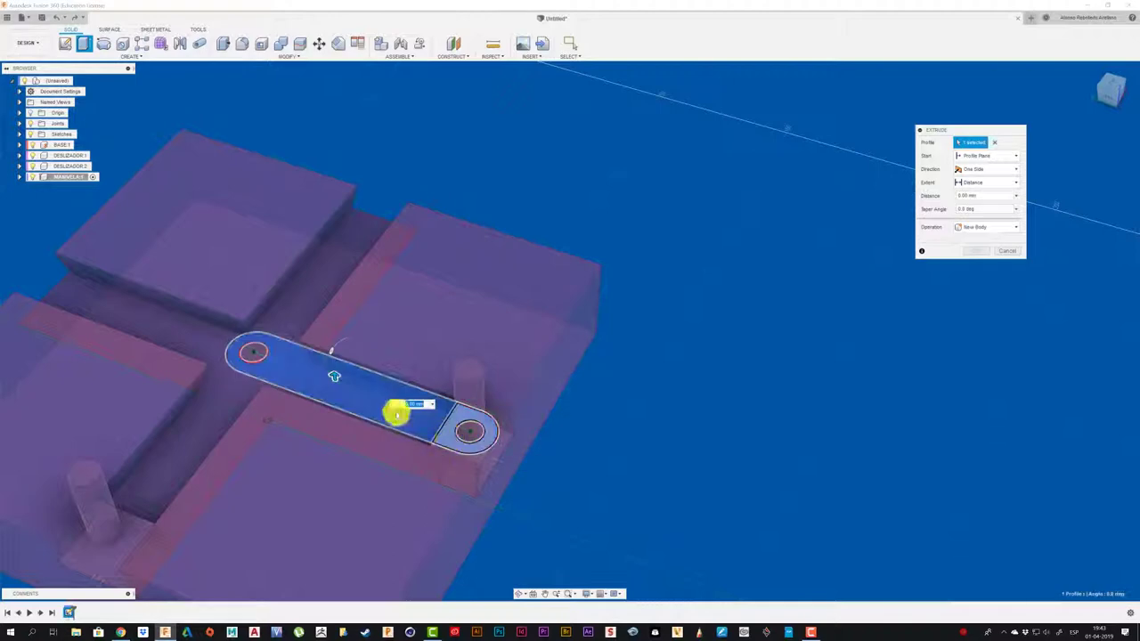
{"action": "left_click", "coordinate": [336, 364]}
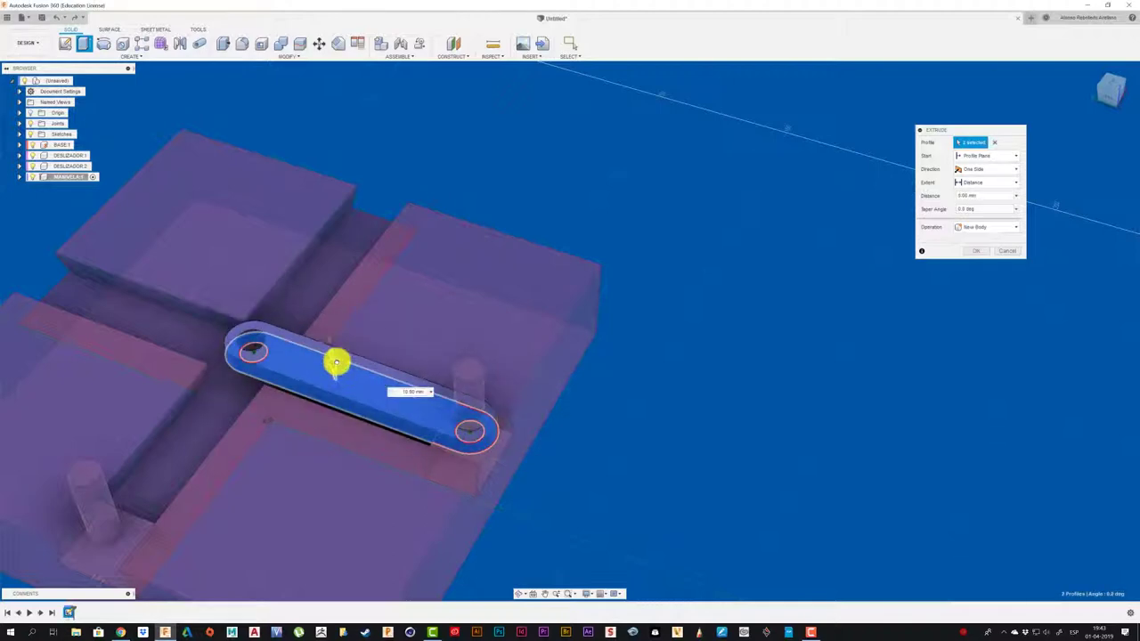
{"action": "left_click", "coordinate": [978, 252]}
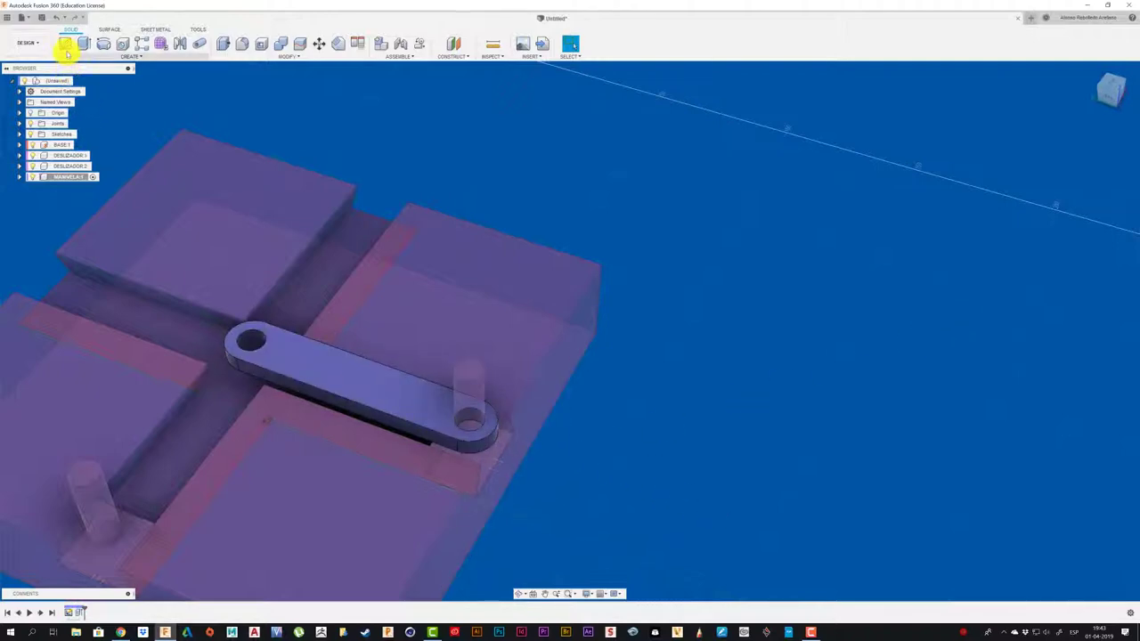
{"action": "key", "text": "Return"}
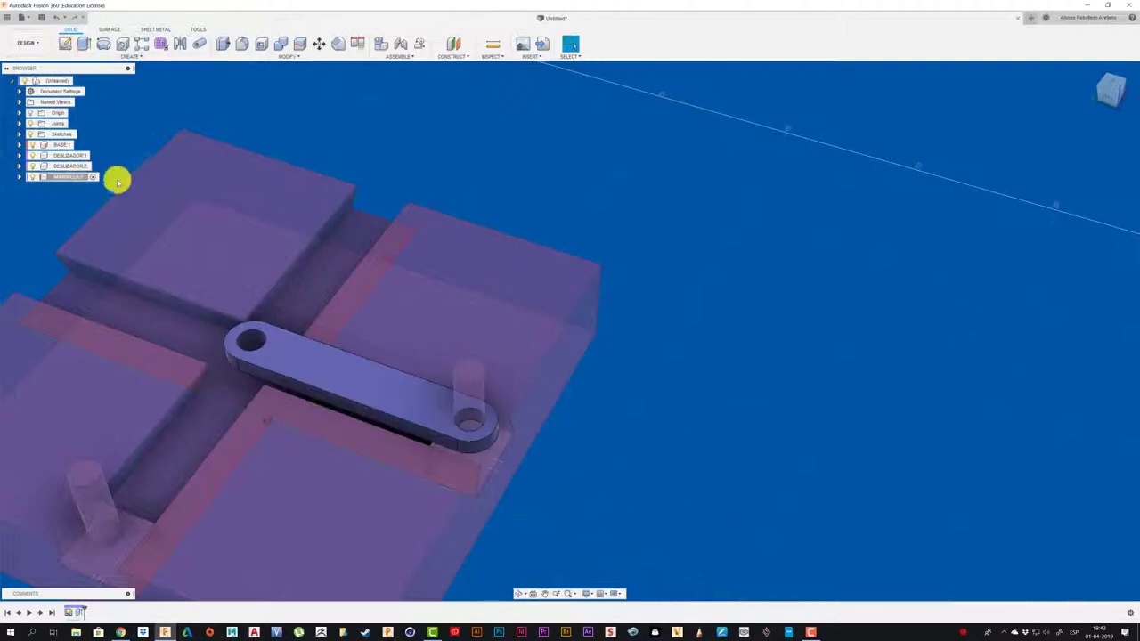
Sketch a 15 mm-wide center-point slot on the crank arm's top face, starting from the end hole
{"action": "left_click", "coordinate": [65, 45]}
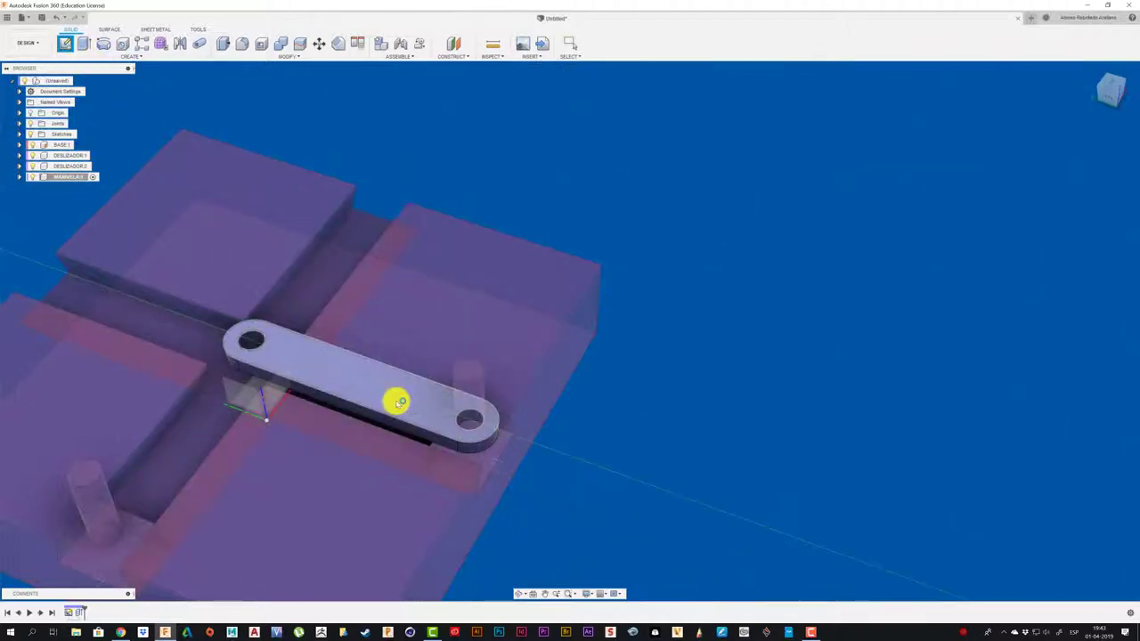
{"action": "left_click", "coordinate": [398, 403]}
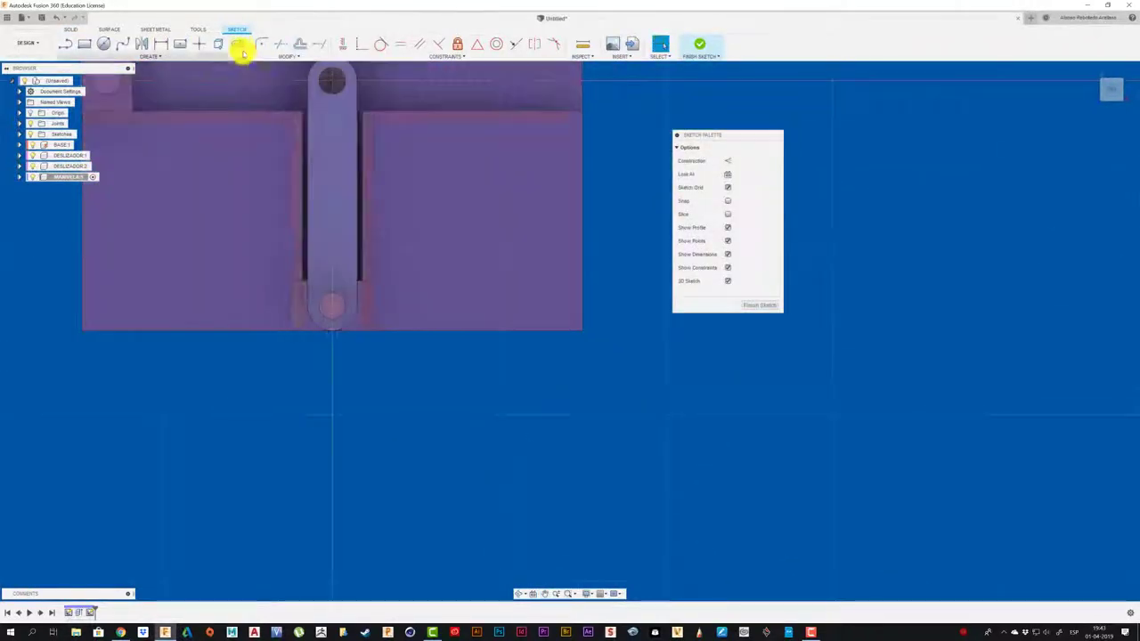
{"action": "left_click", "coordinate": [239, 47]}
{"action": "left_click", "coordinate": [332, 307]}
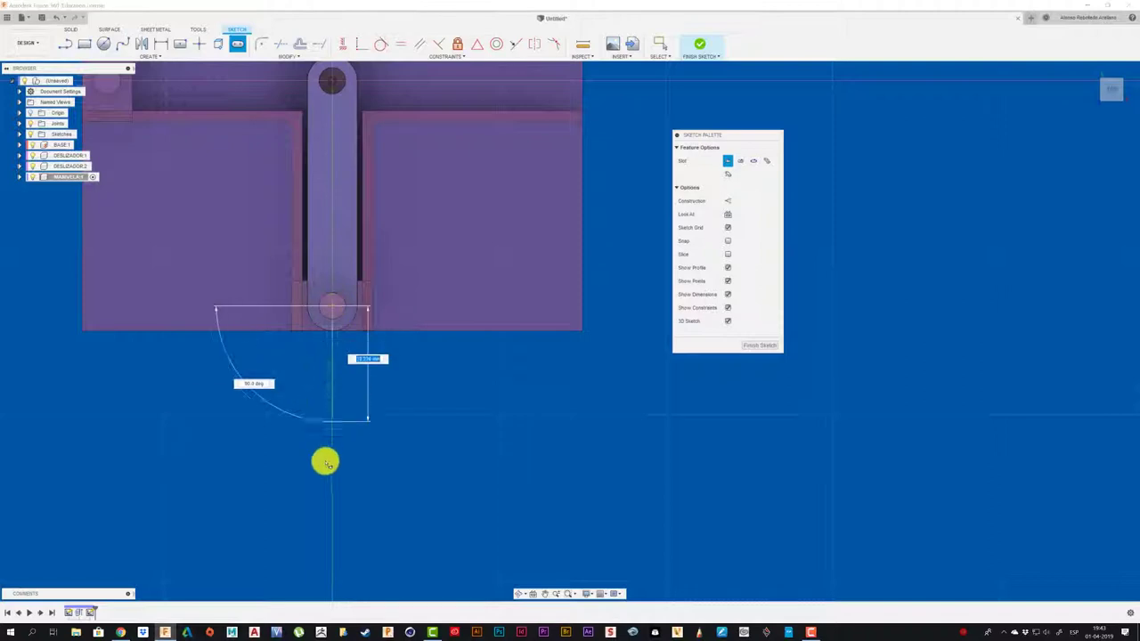
{"action": "left_click", "coordinate": [331, 531]}
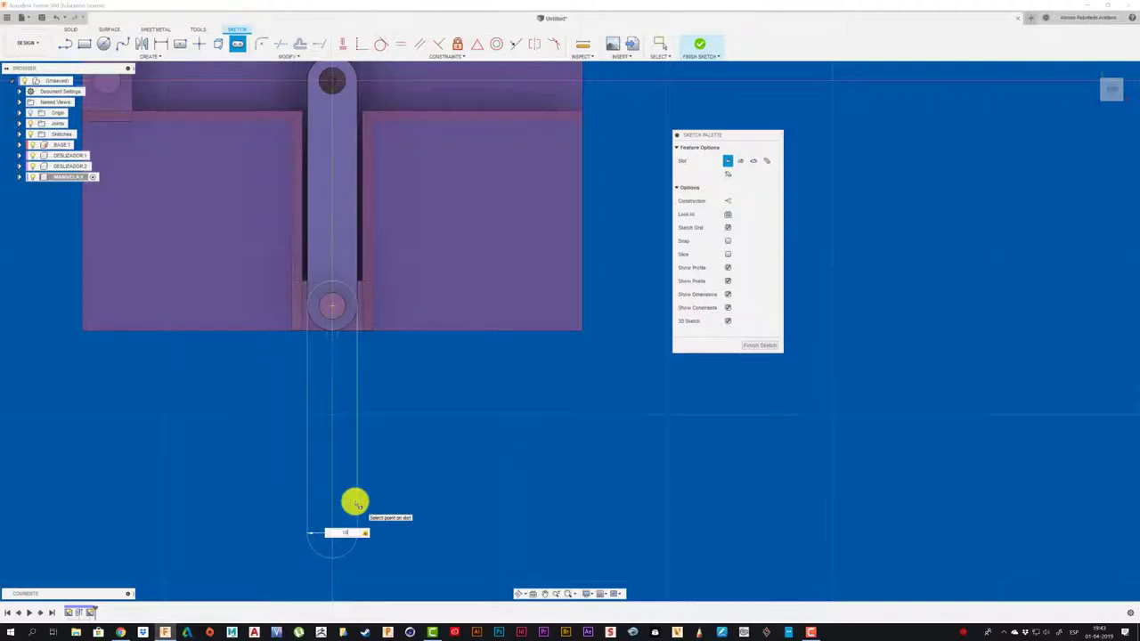
{"action": "left_click", "coordinate": [355, 503]}
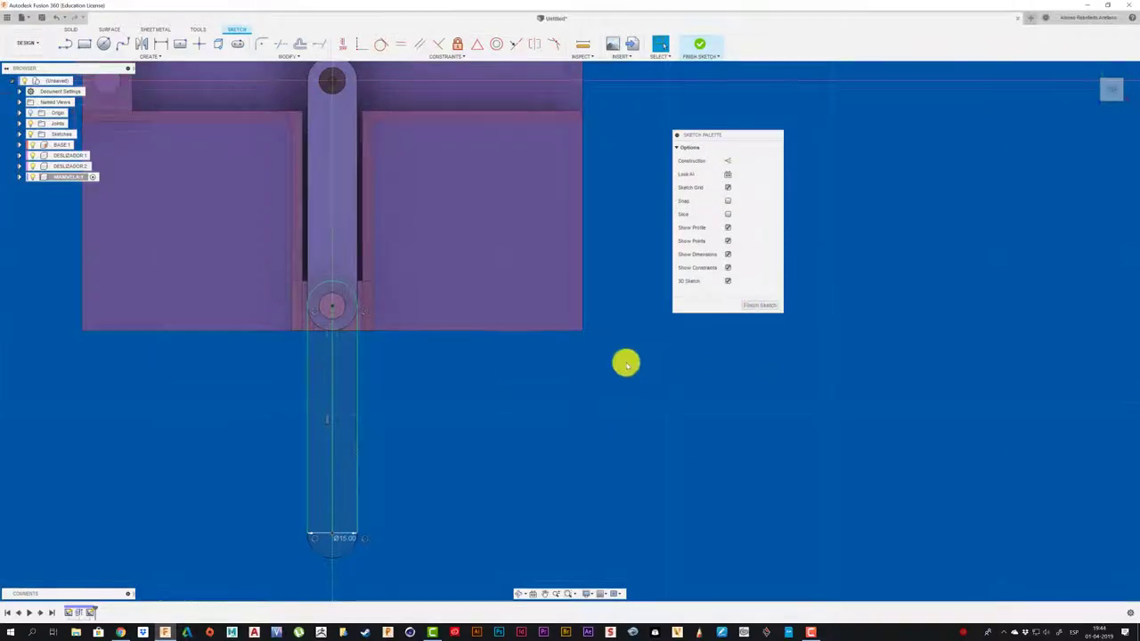
Extrude the slot profile -5 mm as a Join to lengthen the crank arm
{"action": "key", "text": "e"}
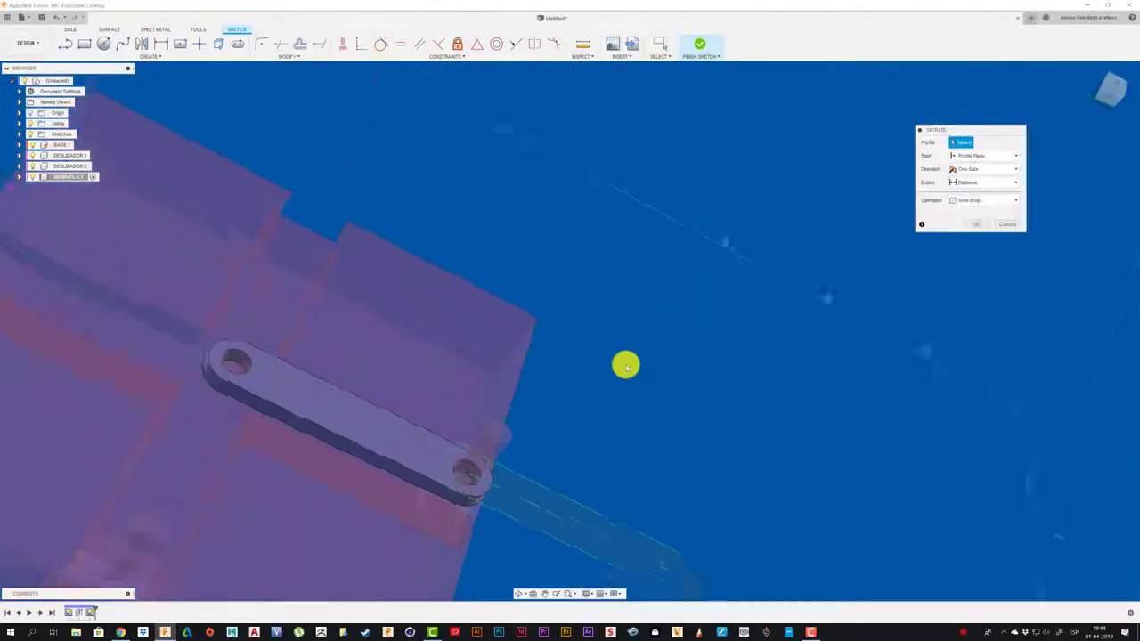
{"action": "left_click", "coordinate": [596, 379]}
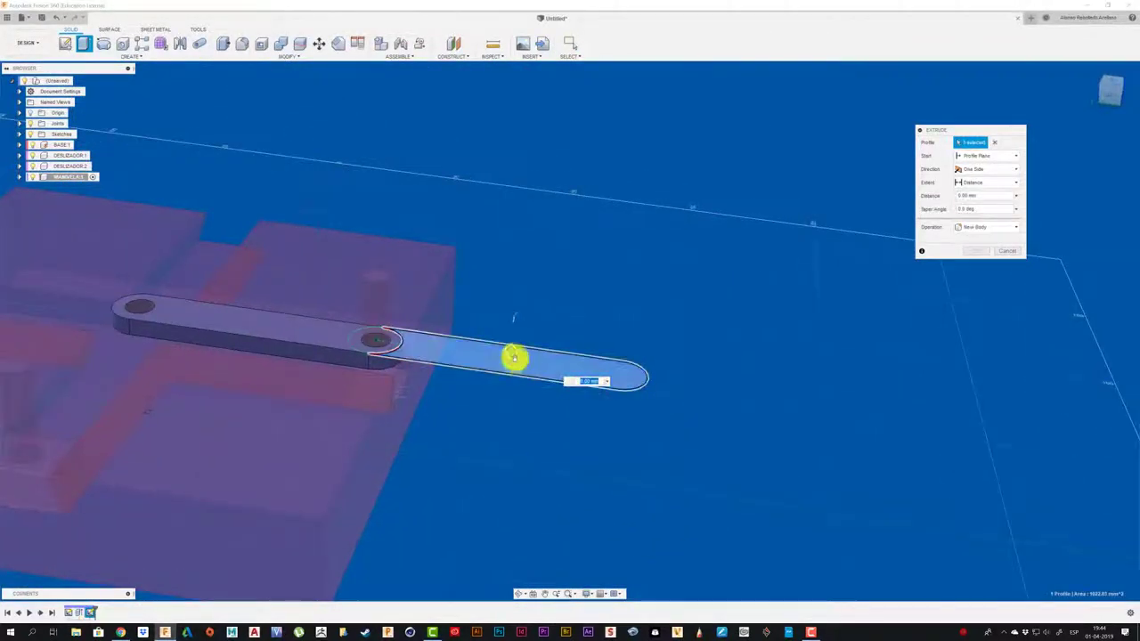
{"action": "type", "text": "-5"}
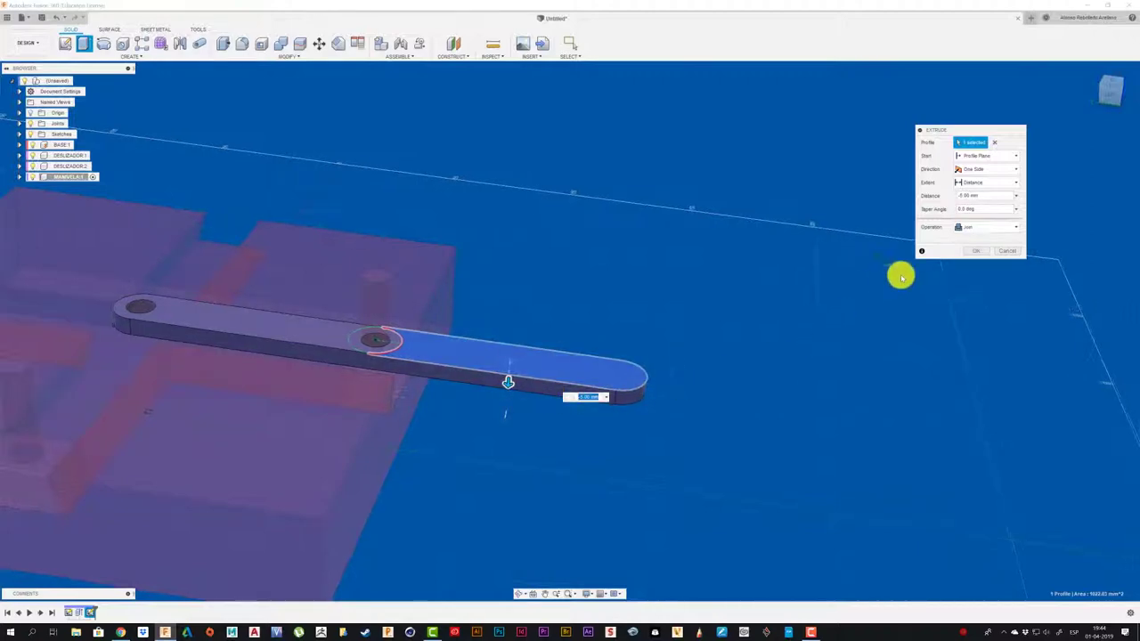
{"action": "left_click", "coordinate": [971, 253]}
{"action": "mouse_move", "coordinate": [799, 321]}
{"action": "middle_mouse_down", "text": "shift"}
{"action": "mouse_move", "coordinate": [686, 387]}
{"action": "mouse_move", "coordinate": [620, 388]}
{"action": "middle_mouse_up", "text": "shift"}
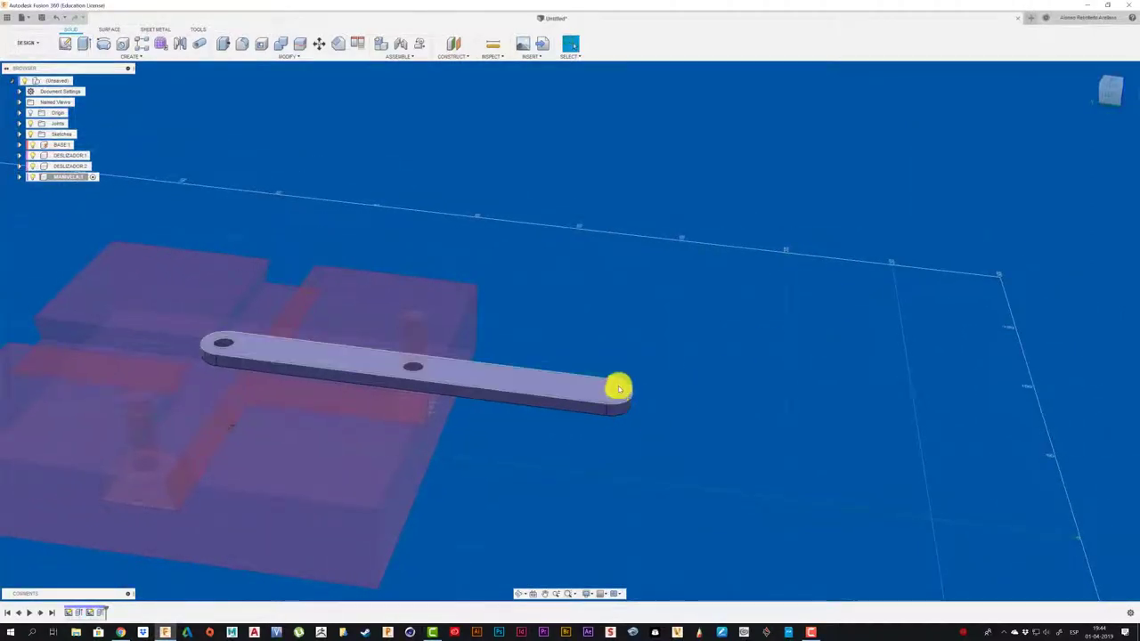
{"action": "left_click", "coordinate": [59, 44]}
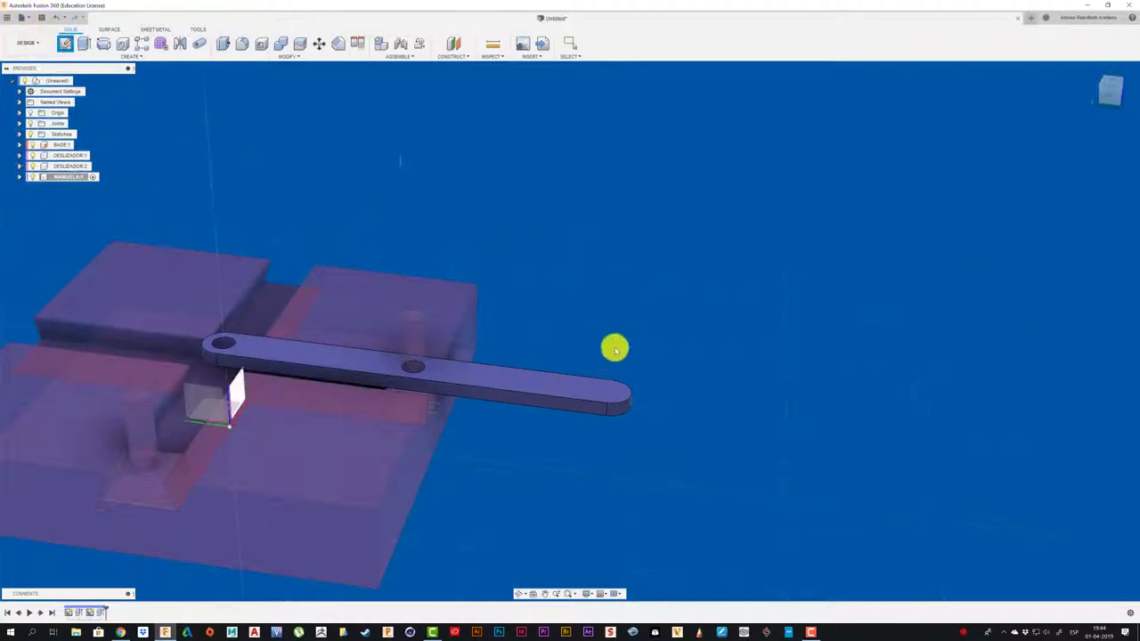
Sketch a circle on the top face at the far end of the arm extension
{"action": "left_click", "coordinate": [609, 395]}
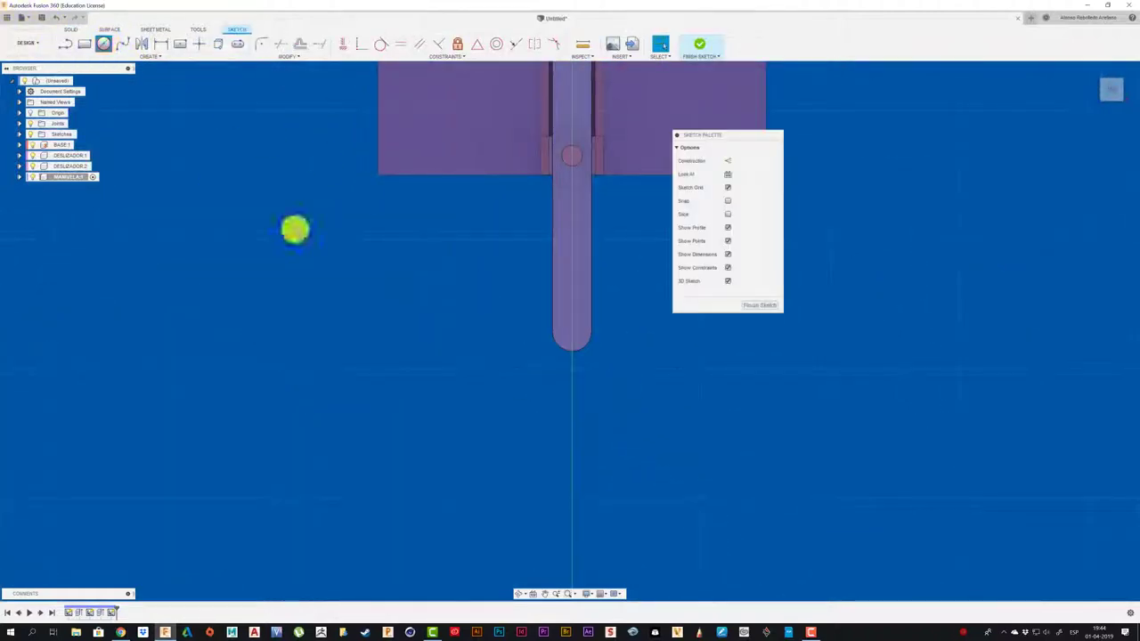
{"action": "key", "text": "c"}
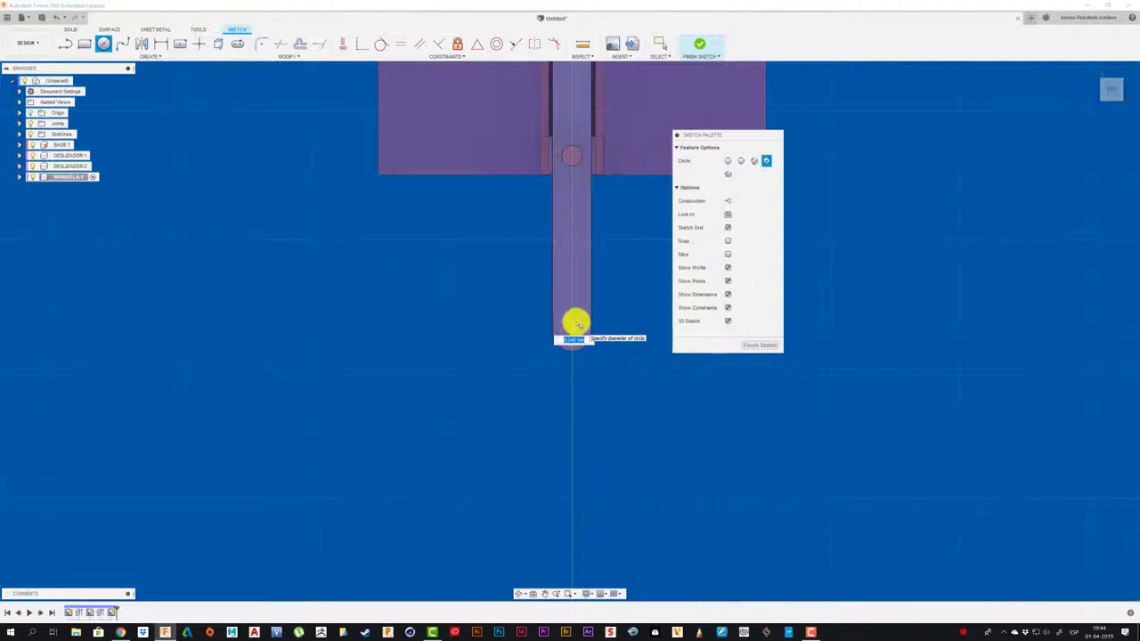
{"action": "left_click", "coordinate": [575, 322]}
{"action": "middle_click_drag", "start_coordinate": [517, 356], "coordinate": [535, 395], "text": "shift"}
Extrude the end circle upward into a tall pin joined to the crank arm
{"action": "key", "text": "e"}
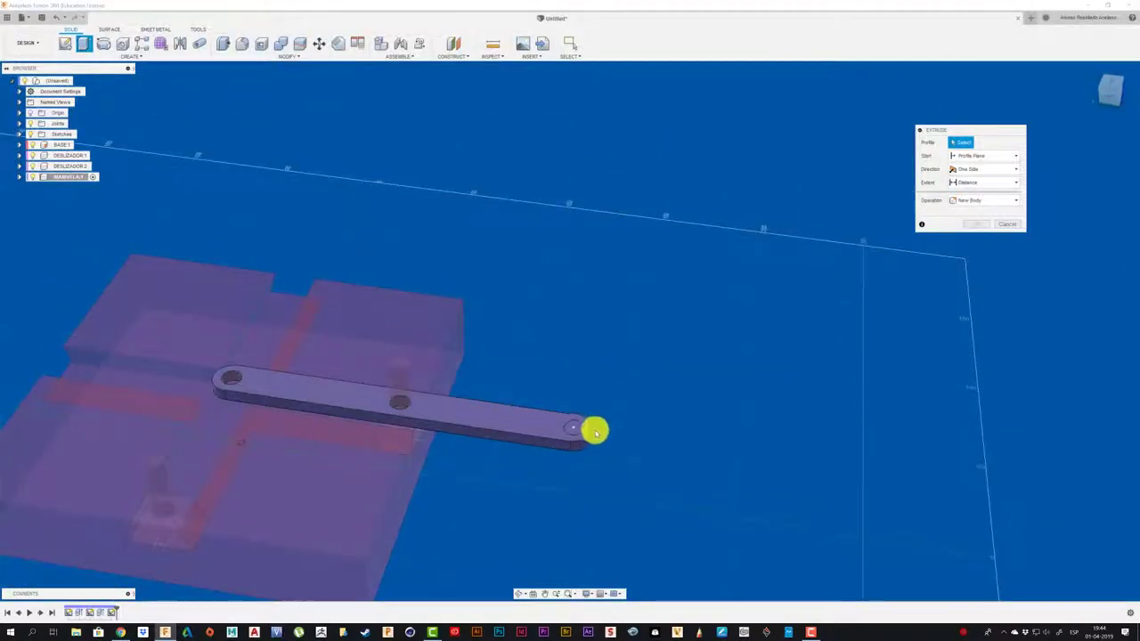
{"action": "left_click", "coordinate": [575, 428]}
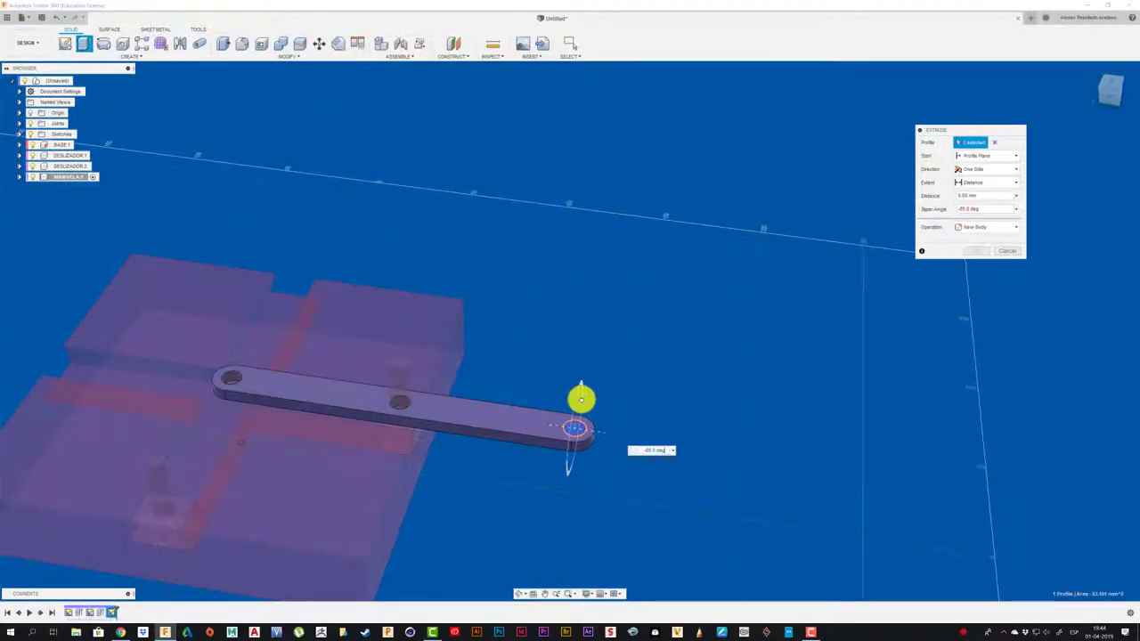
{"action": "left_click_drag", "start_coordinate": [575, 426], "coordinate": [584, 354]}
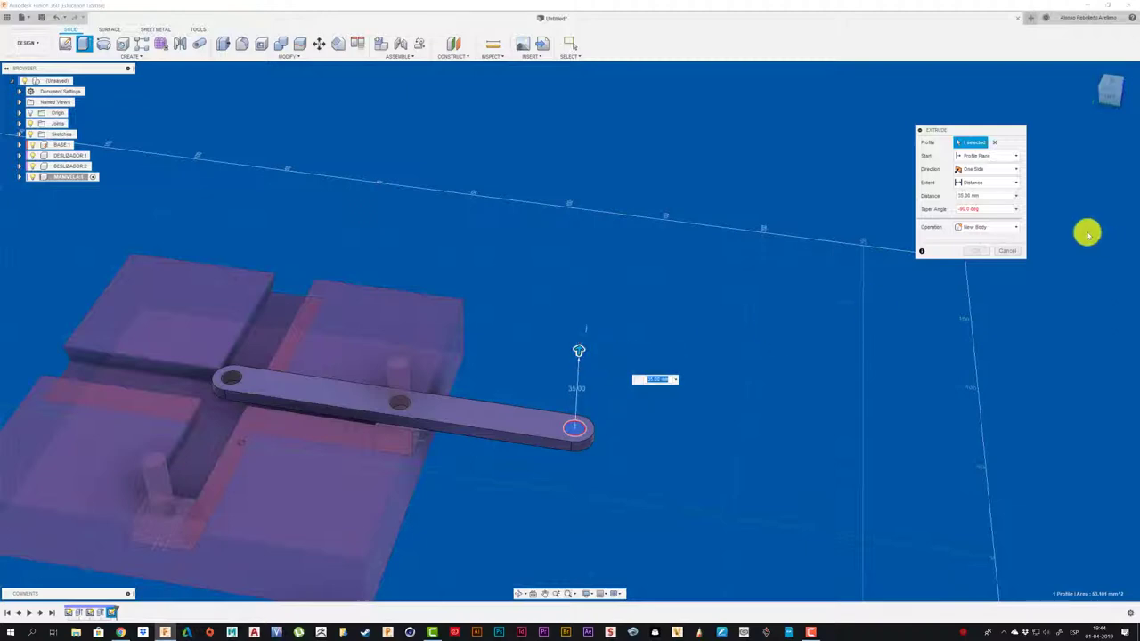
{"action": "left_click", "coordinate": [1015, 252]}
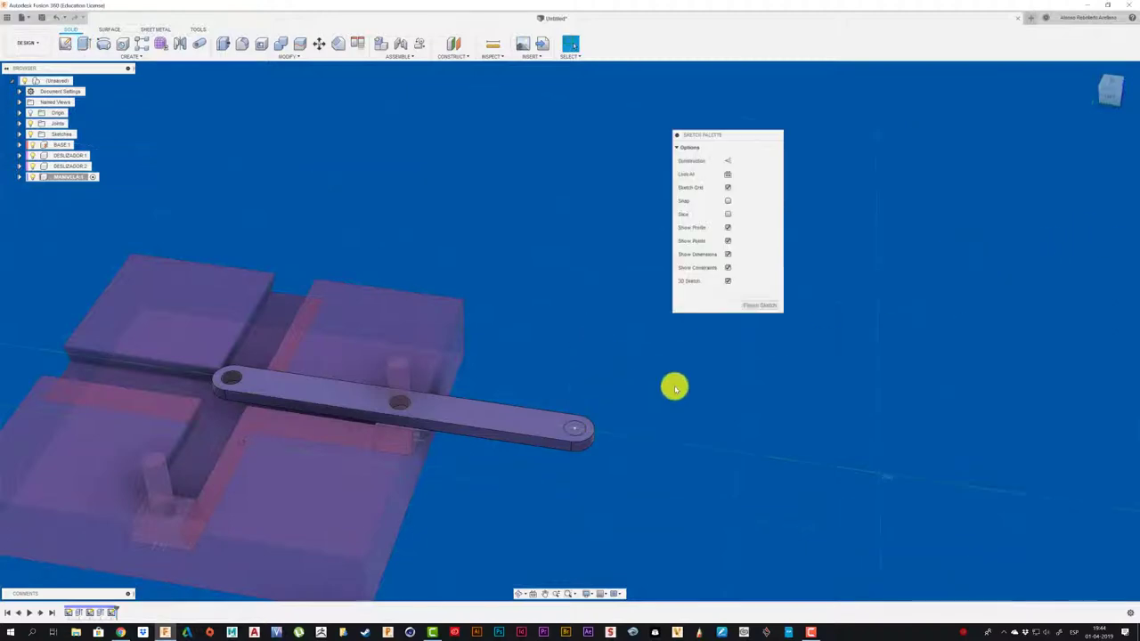
{"action": "key", "text": "e"}
{"action": "left_click", "coordinate": [575, 428]}
{"action": "left_click_drag", "start_coordinate": [575, 407], "coordinate": [581, 318]}
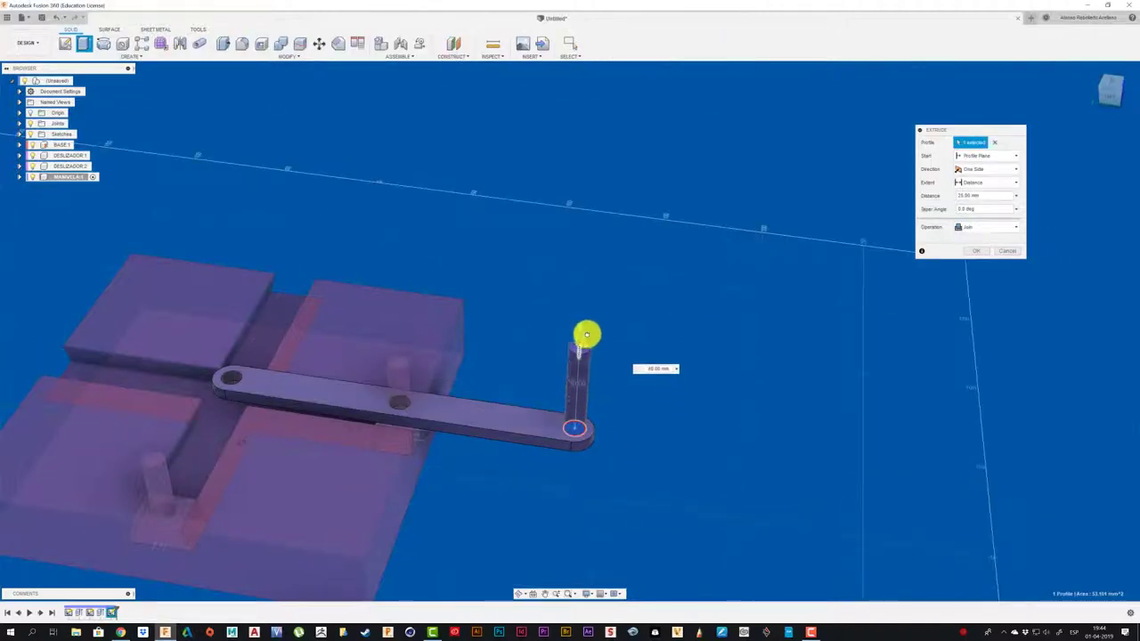
{"action": "left_click", "coordinate": [973, 253]}
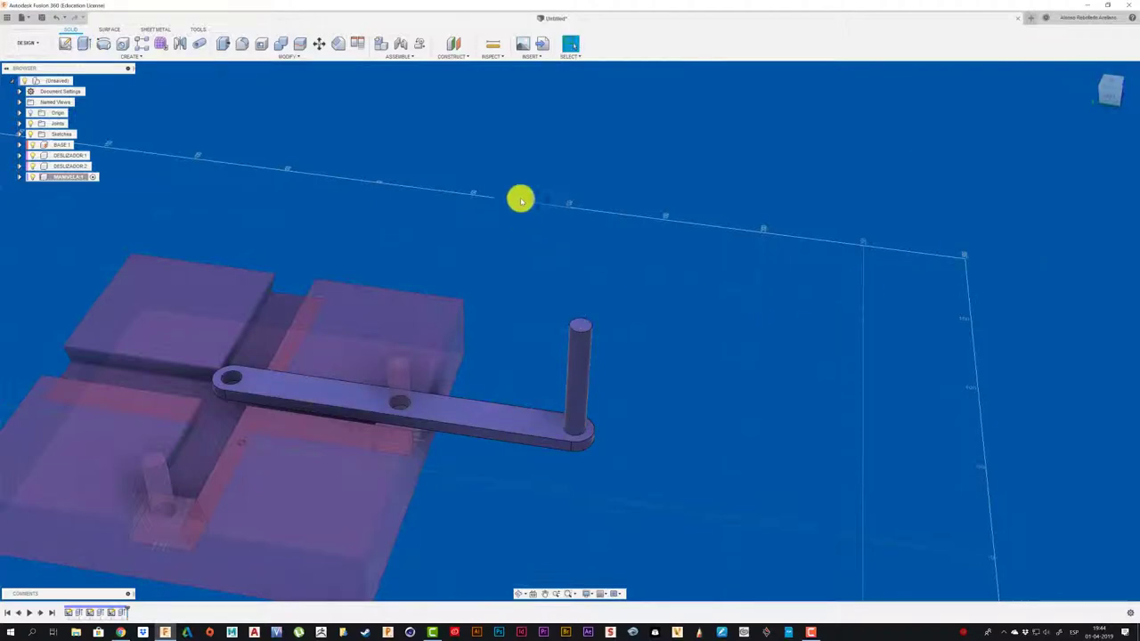
With the root assembly active, move the MANIVELA crank arm off to the right of the base
{"action": "mouse_move", "coordinate": [499, 178]}
{"action": "middle_mouse_down", "text": "shift"}
{"action": "mouse_move", "coordinate": [390, 178]}
{"action": "mouse_move", "coordinate": [241, 143]}
{"action": "middle_mouse_up", "text": "shift"}
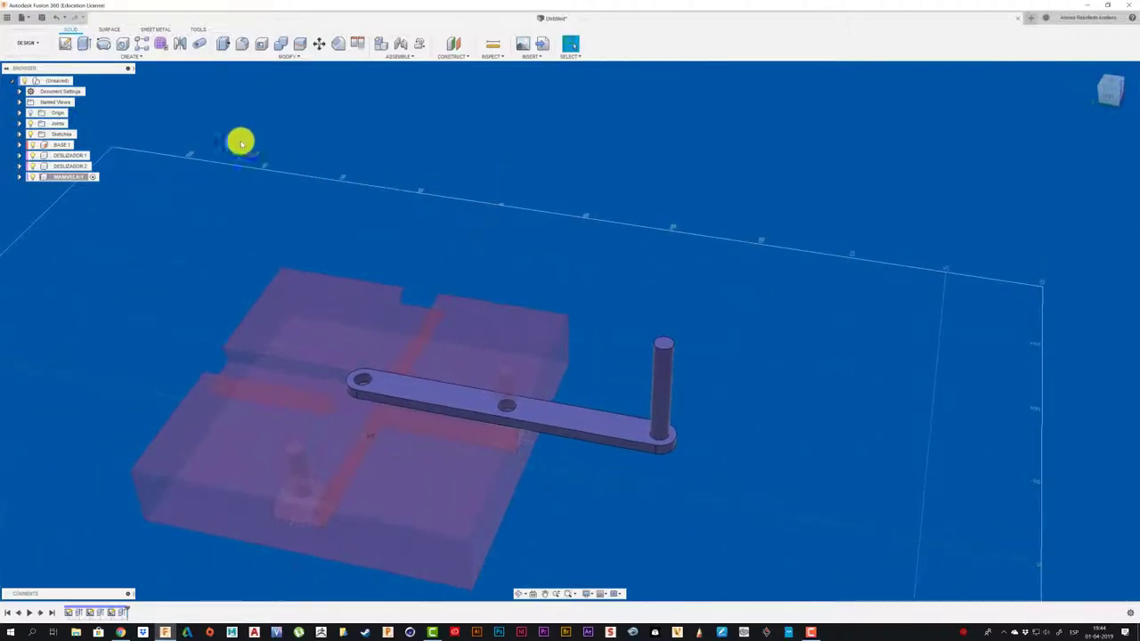
{"action": "left_click", "coordinate": [77, 80]}
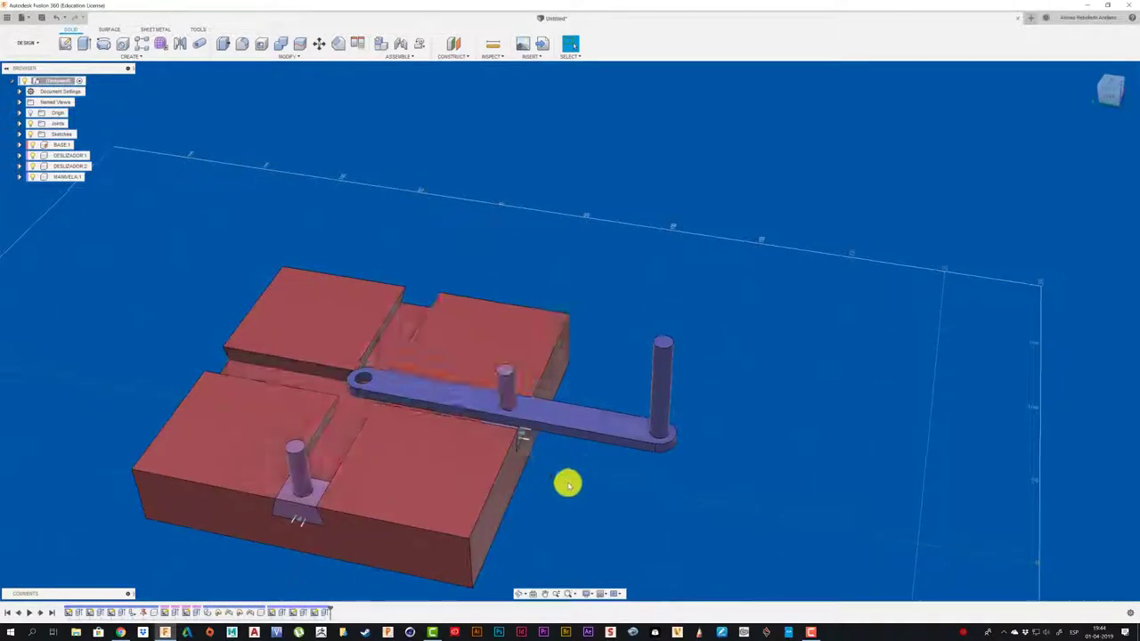
{"action": "left_click_drag", "start_coordinate": [563, 438], "coordinate": [860, 344]}
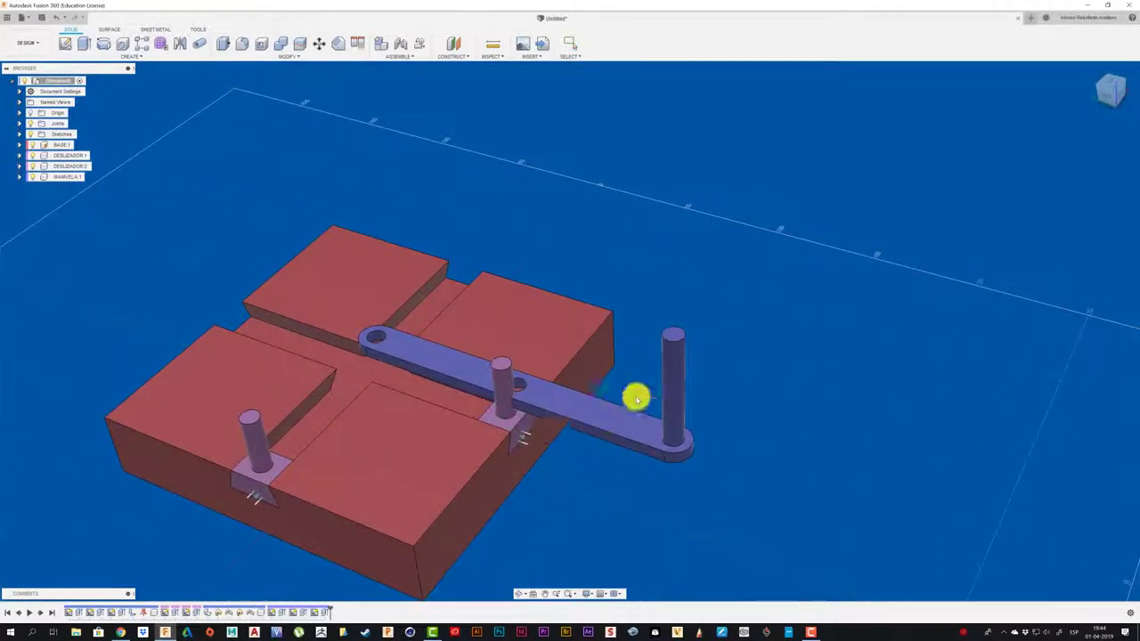
Slide one DESLIZADOR slider along its slot to the central crossing
{"action": "left_click_drag", "start_coordinate": [235, 443], "coordinate": [368, 346]}
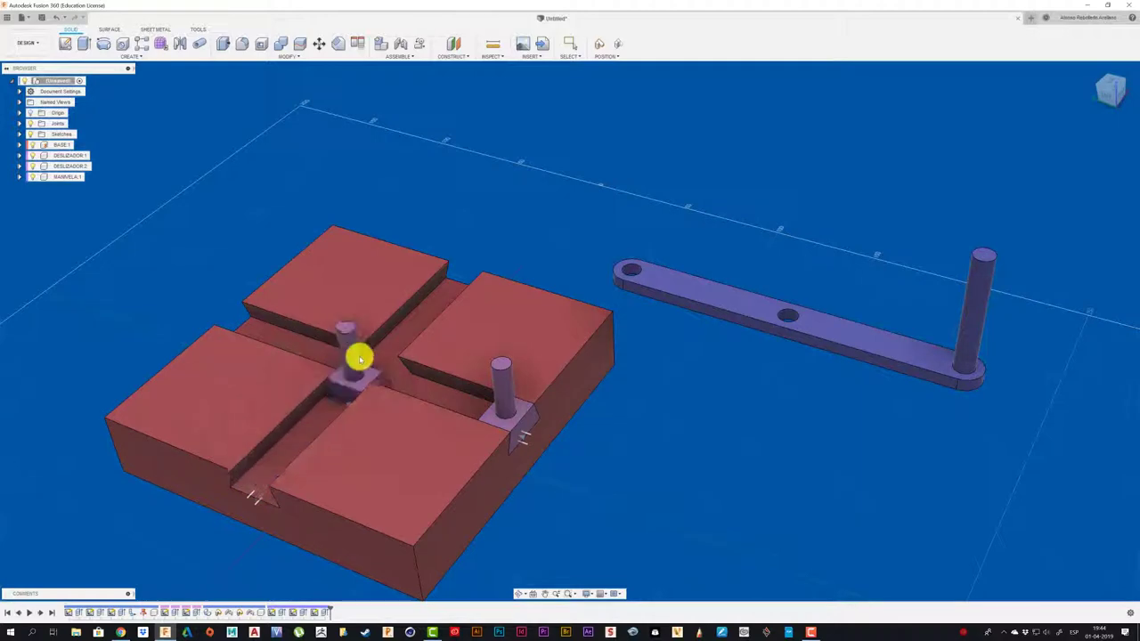
{"action": "middle_click_drag", "start_coordinate": [370, 345], "coordinate": [364, 359], "text": "shift"}
{"action": "scroll", "coordinate": [311, 270], "scroll_direction": "up", "scroll_amount": 5}
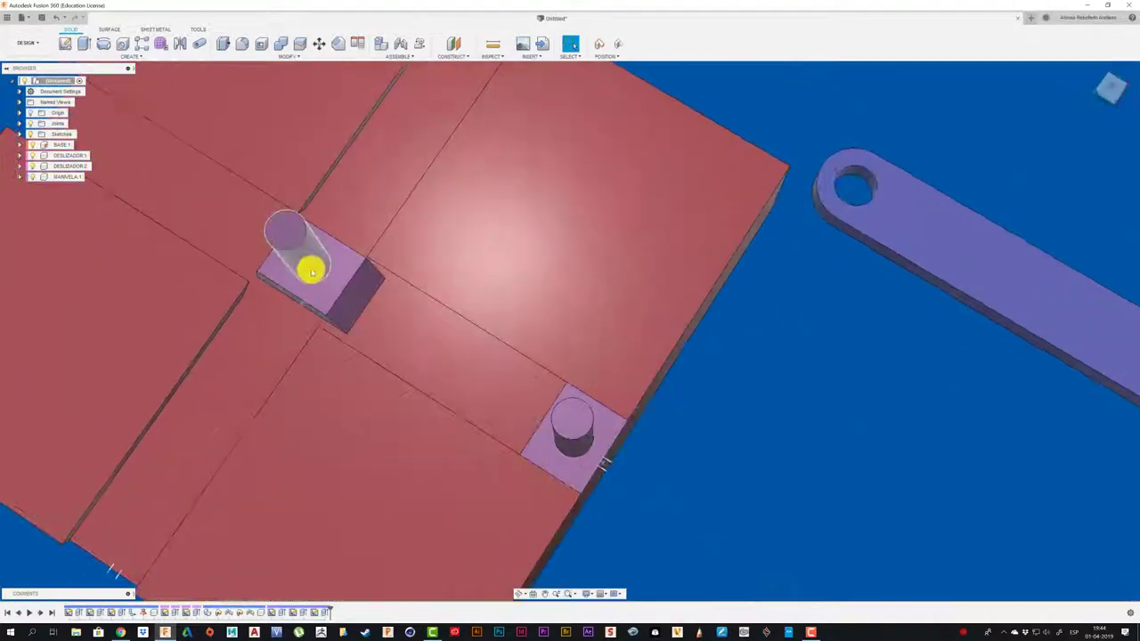
{"action": "scroll", "coordinate": [303, 261], "scroll_direction": "down", "scroll_amount": 5}
{"action": "middle_click_drag", "start_coordinate": [302, 261], "coordinate": [522, 364], "text": "shift"}
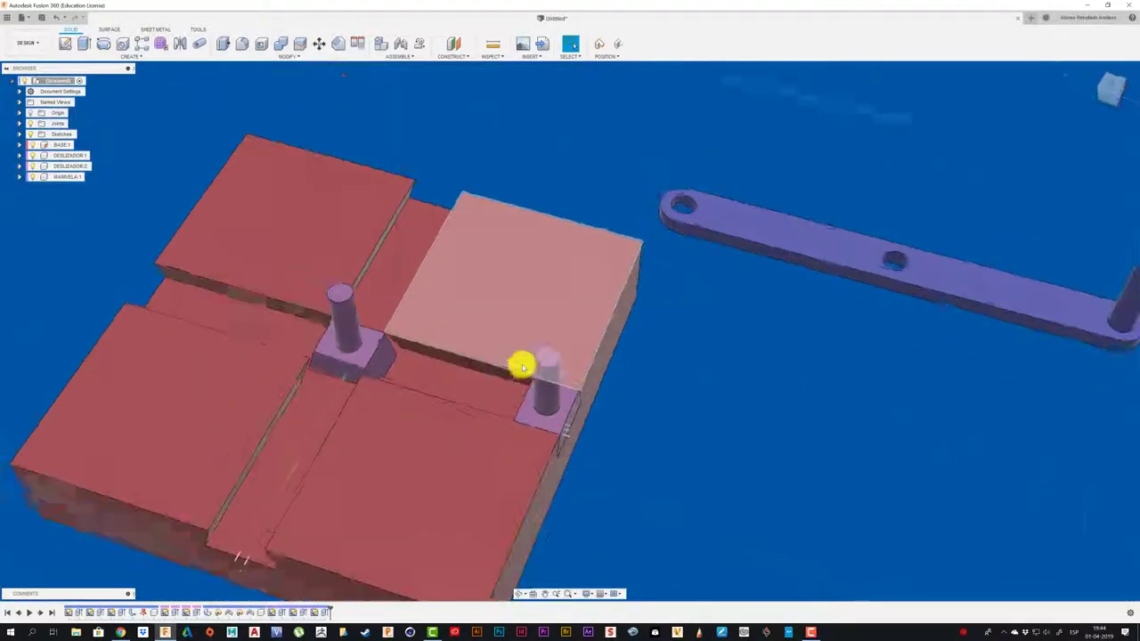
{"action": "scroll", "coordinate": [641, 341], "scroll_direction": "down", "scroll_amount": 3}
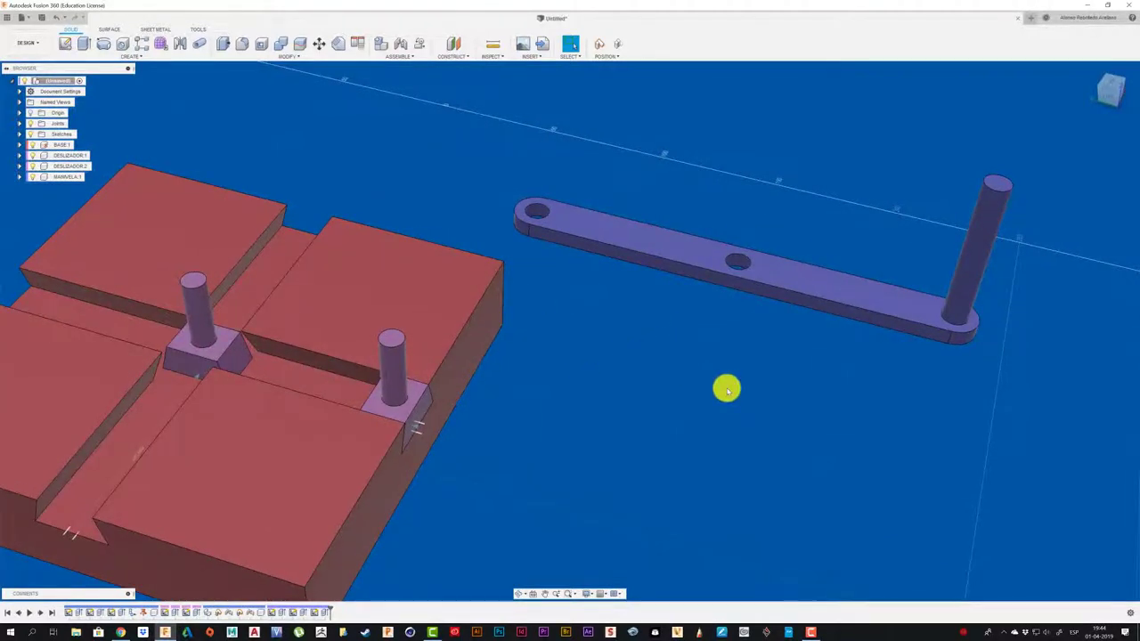
Start a joint between the crank arm's middle hole and the slider pin
{"action": "key", "text": "j"}
{"action": "key", "text": "Return"}
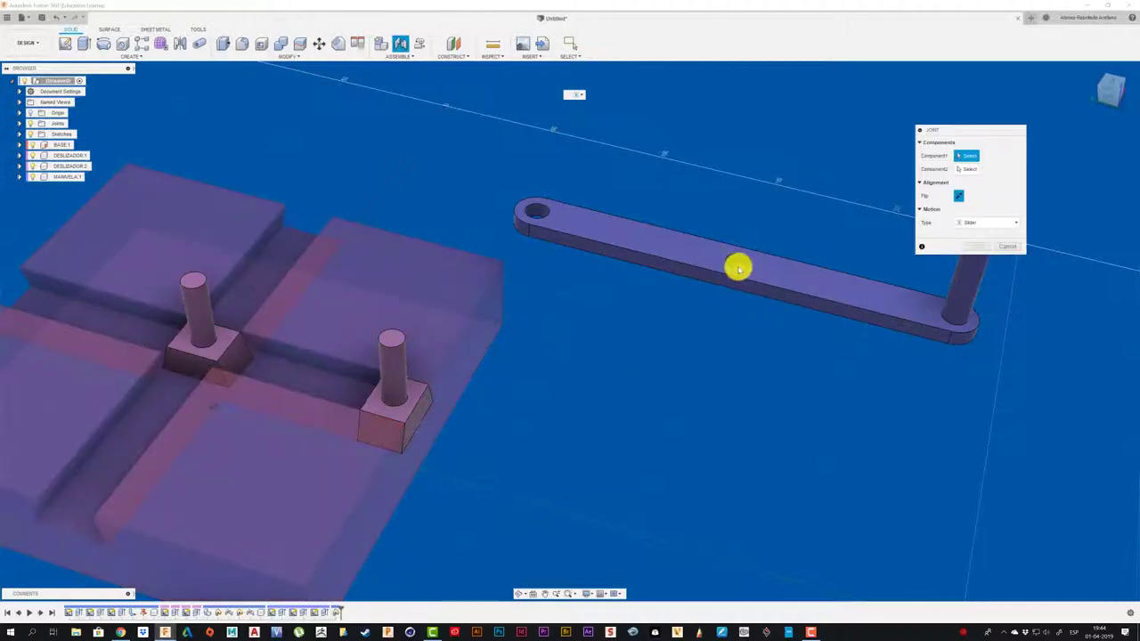
{"action": "mouse_move", "coordinate": [739, 267]}
{"action": "middle_mouse_down", "text": "shift"}
{"action": "mouse_move", "coordinate": [736, 308]}
{"action": "mouse_move", "coordinate": [700, 211]}
{"action": "mouse_move", "coordinate": [461, 469]}
{"action": "middle_mouse_up", "text": "shift"}
{"action": "left_click", "coordinate": [688, 221]}
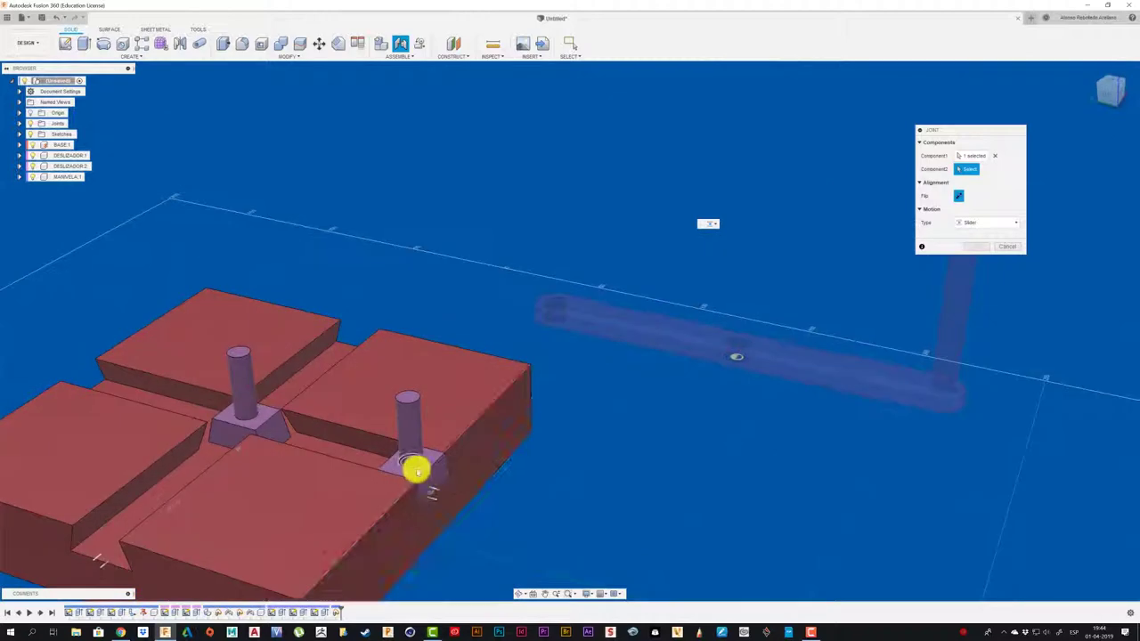
{"action": "left_click", "coordinate": [469, 477]}
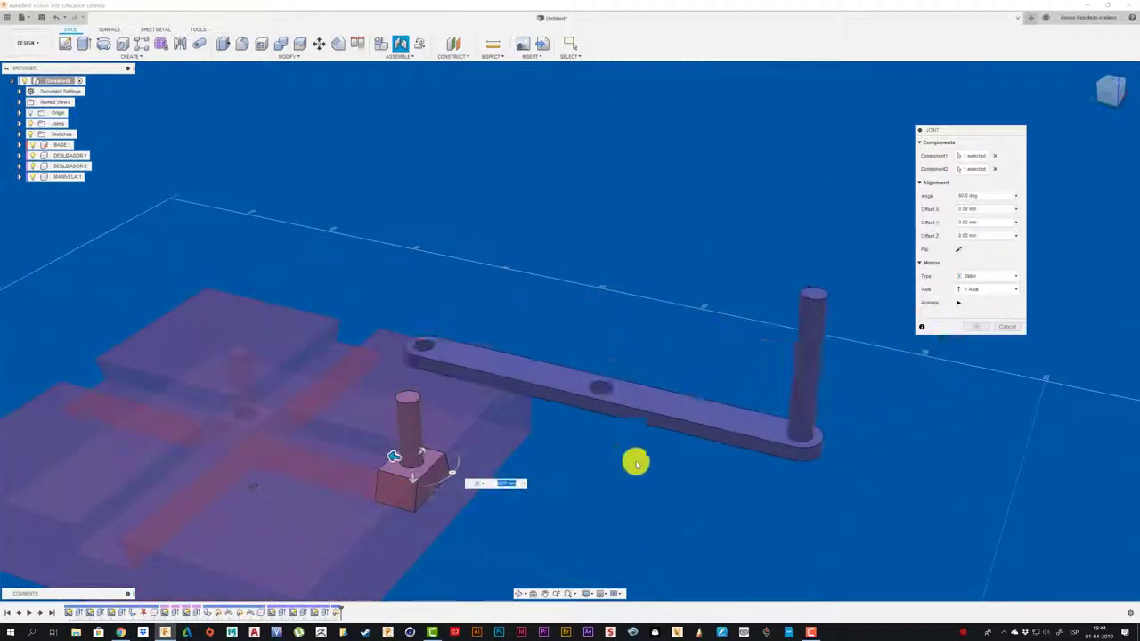
Make it a Revolute joint rotating about the Z axis and create it
{"action": "left_click", "coordinate": [996, 276]}
{"action": "left_click", "coordinate": [978, 300]}
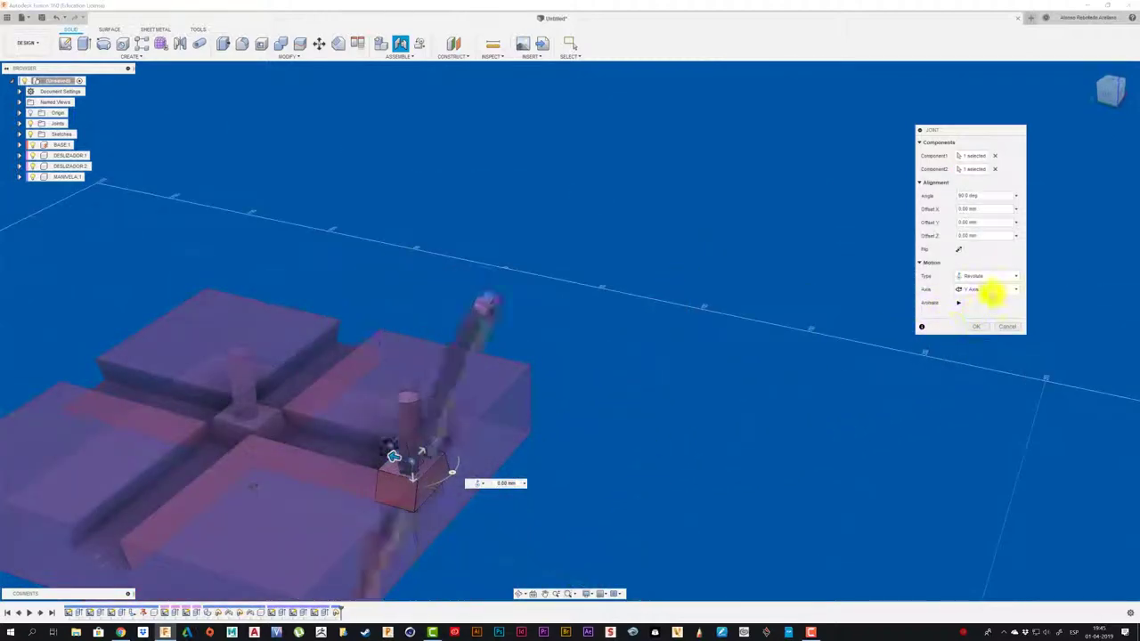
{"action": "left_click", "coordinate": [997, 291]}
{"action": "left_click", "coordinate": [998, 292]}
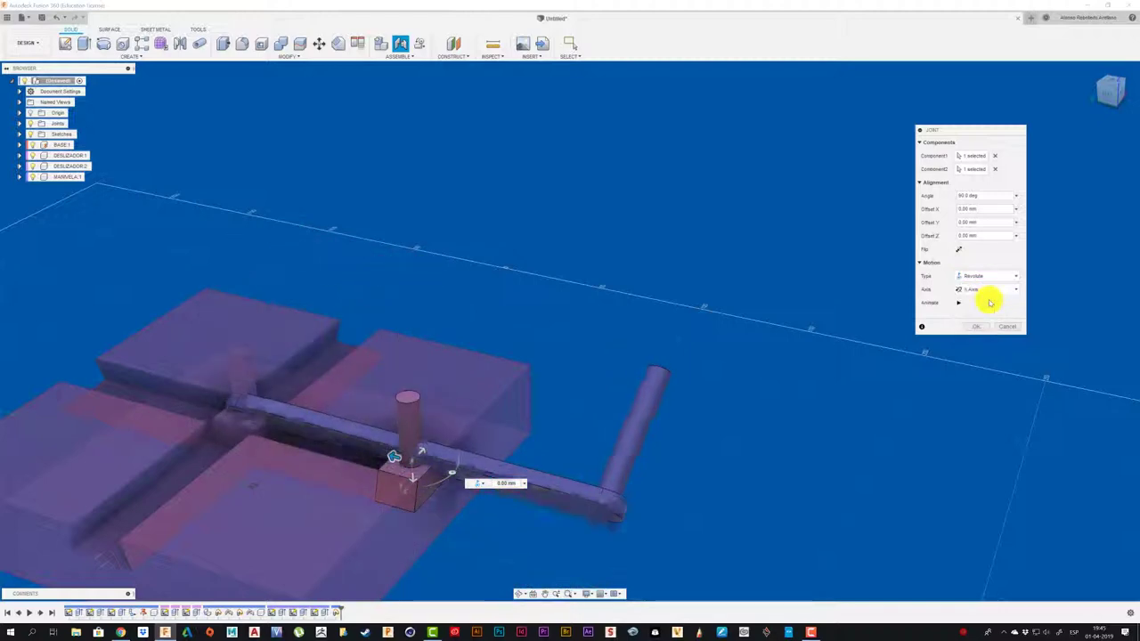
{"action": "left_click", "coordinate": [1000, 292]}
{"action": "left_click", "coordinate": [984, 309]}
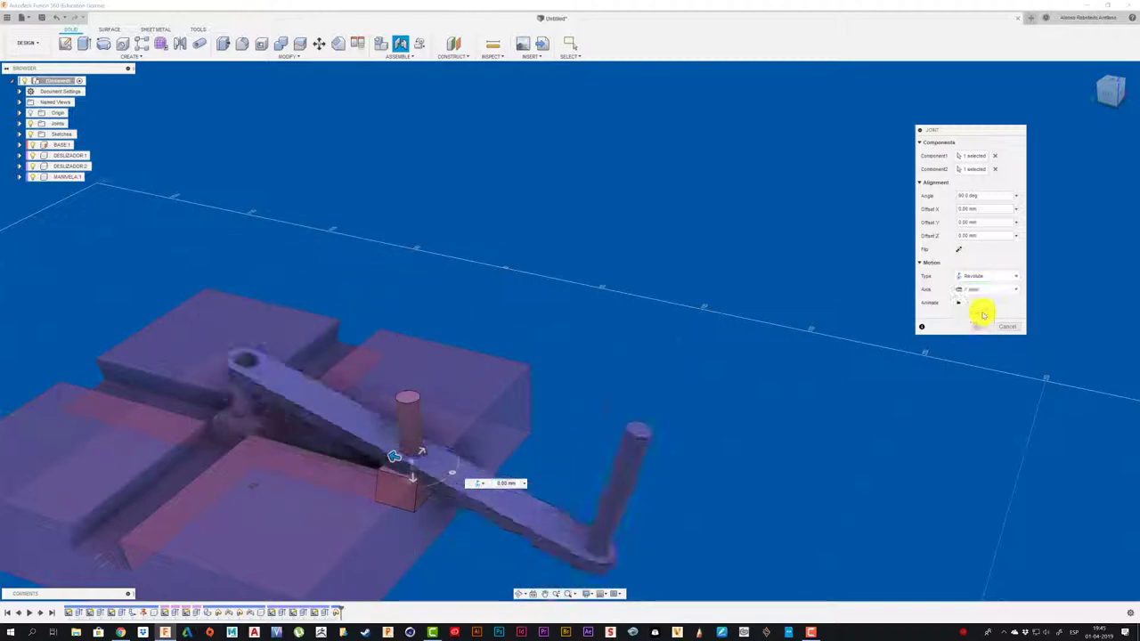
{"action": "left_click", "coordinate": [998, 290]}
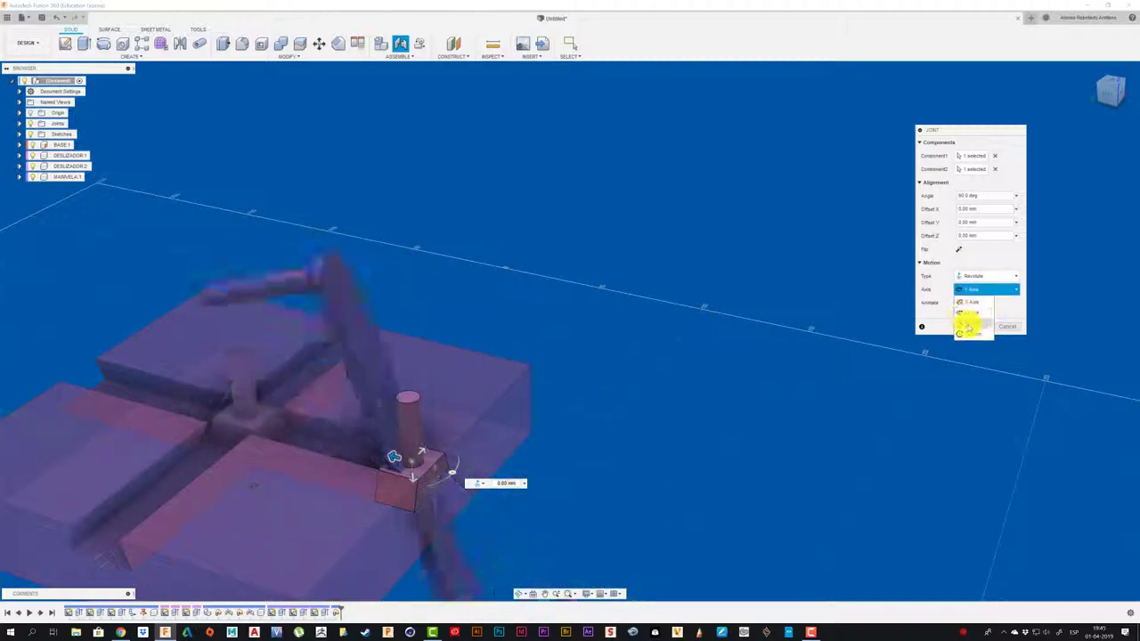
{"action": "left_click", "coordinate": [963, 309]}
{"action": "left_click", "coordinate": [977, 327]}
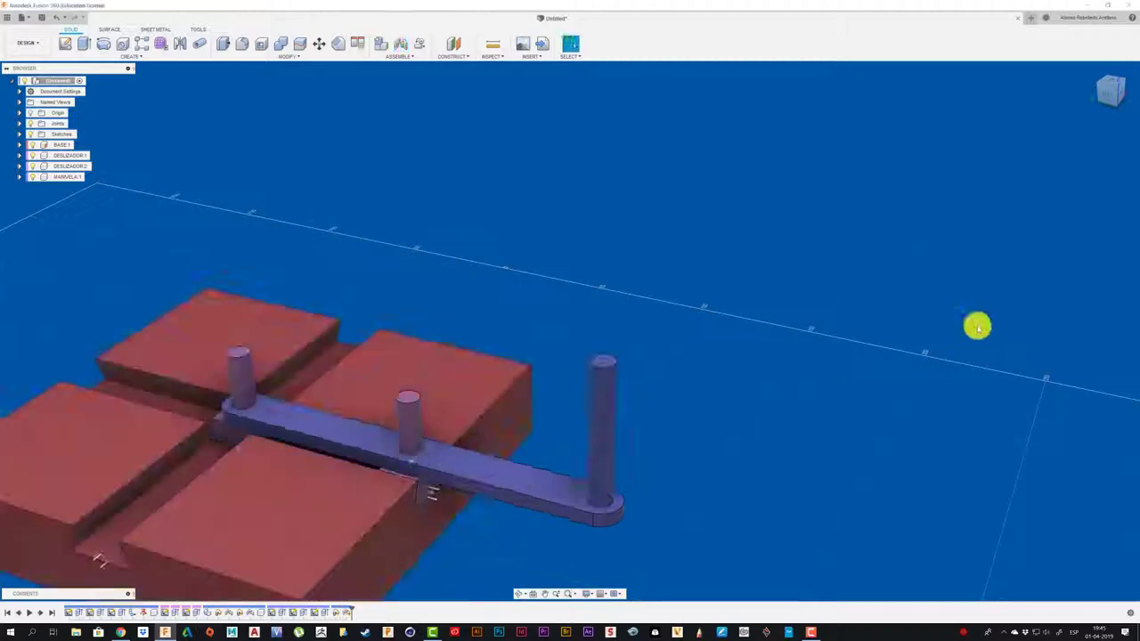
Swing the link to test the first joint, then zoom in on the assembly
{"action": "mouse_move", "coordinate": [430, 493]}
{"action": "left_mouse_down"}
{"action": "mouse_move", "coordinate": [526, 466]}
{"action": "mouse_move", "coordinate": [300, 489]}
{"action": "mouse_move", "coordinate": [314, 467]}
{"action": "left_mouse_up"}
{"action": "scroll", "coordinate": [313, 467], "scroll_direction": "up", "scroll_amount": 3}
{"action": "scroll", "coordinate": [357, 476], "scroll_direction": "up", "scroll_amount": 2}
{"action": "scroll", "coordinate": [379, 489], "scroll_direction": "up", "scroll_amount": 1}
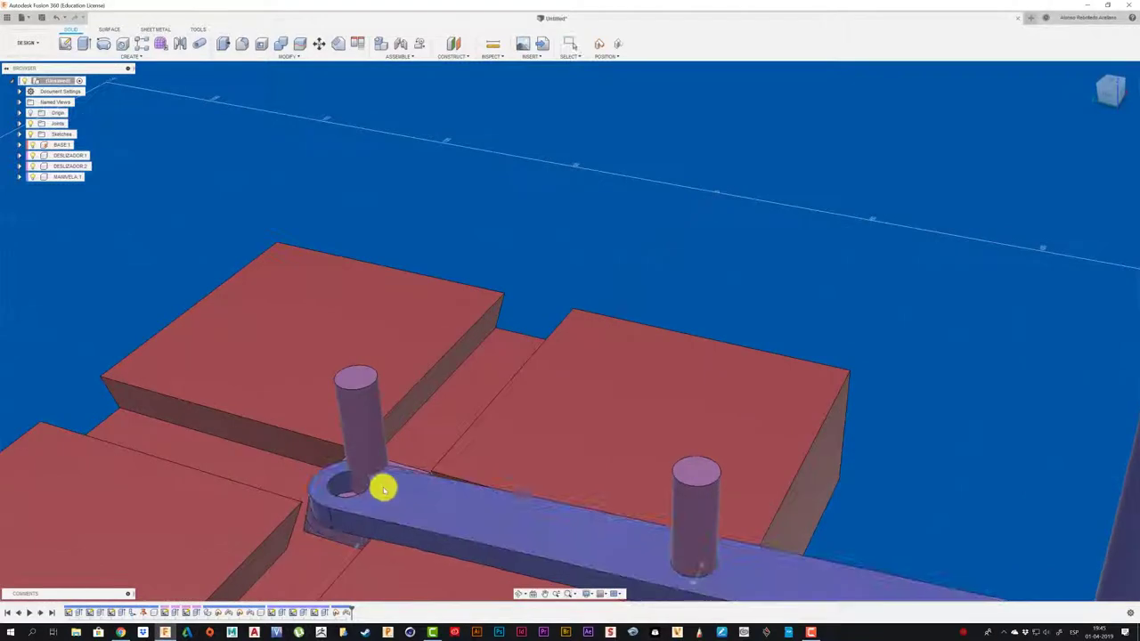
{"action": "scroll", "coordinate": [383, 488], "scroll_direction": "up", "scroll_amount": 1}
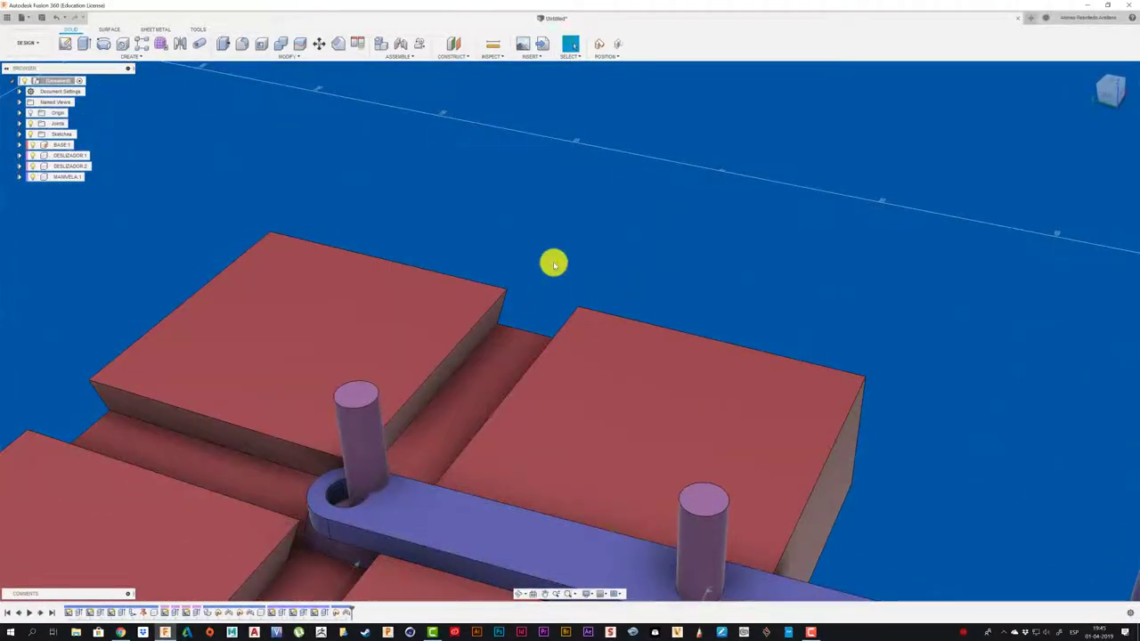
Join the crank arm's end hole to the other slider's pin base with a revolute joint
{"action": "key", "text": "j"}
{"action": "left_click", "coordinate": [611, 333]}
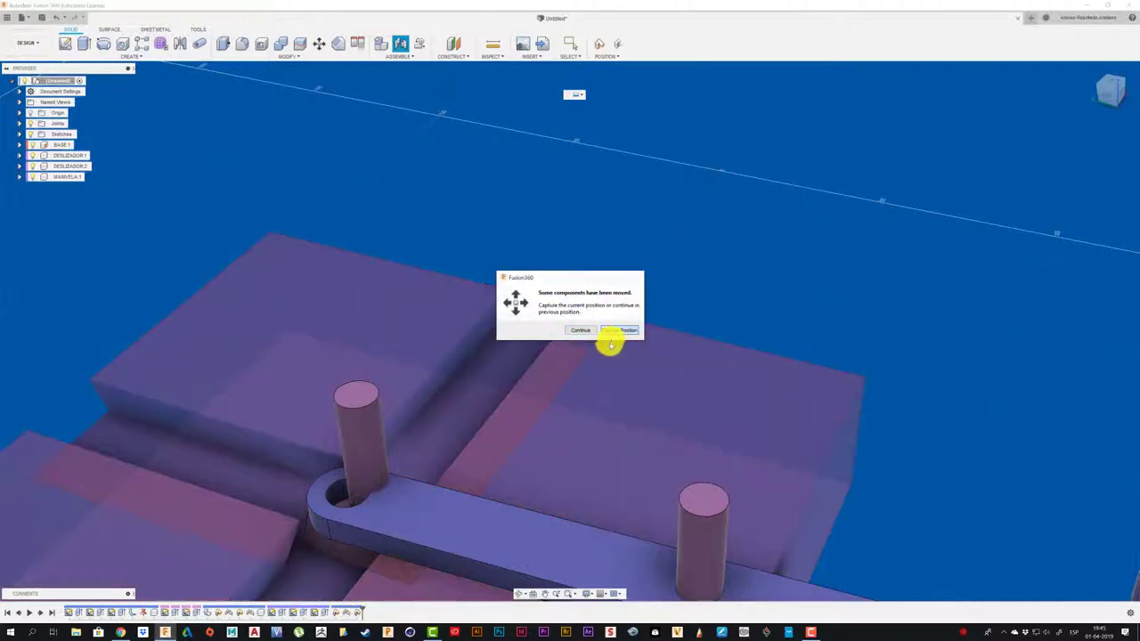
{"action": "left_click", "coordinate": [342, 505]}
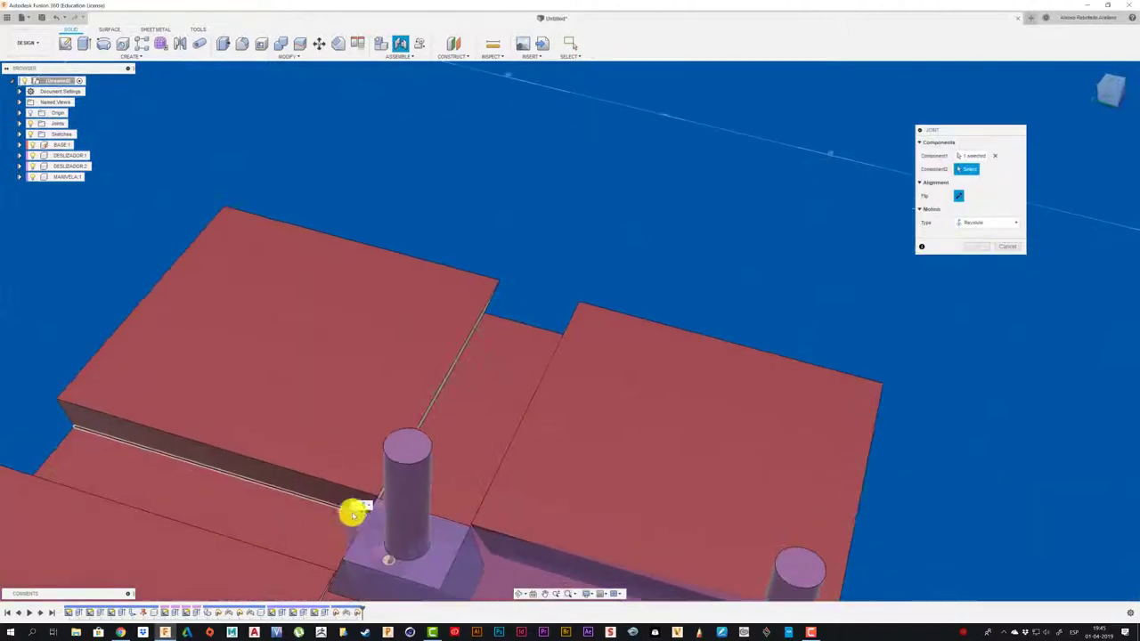
{"action": "left_click", "coordinate": [392, 555]}
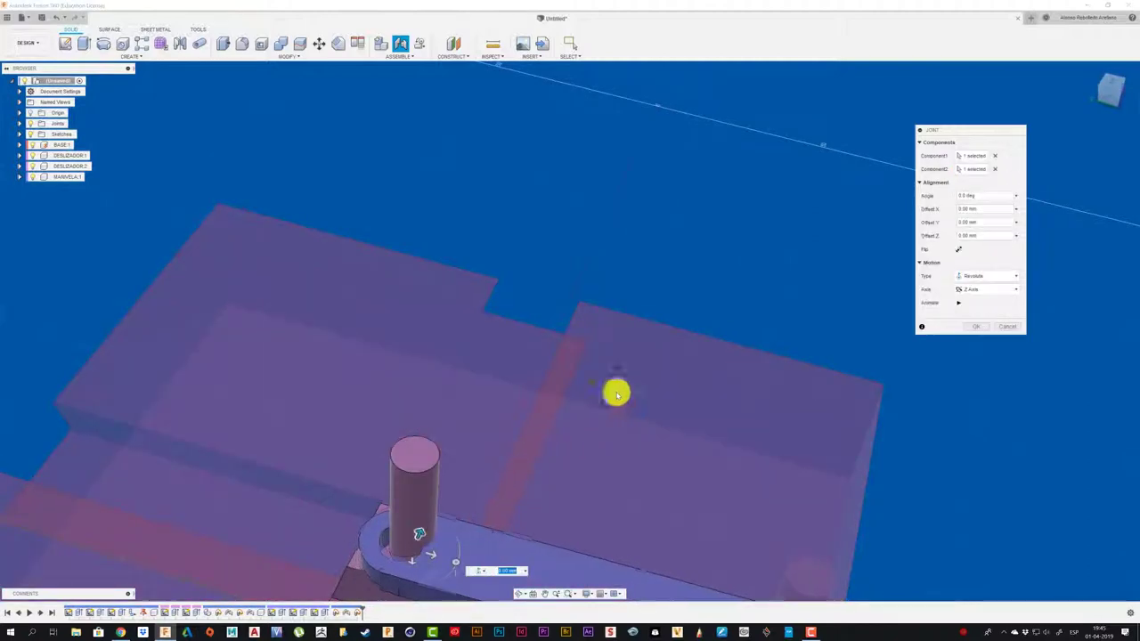
{"action": "left_click", "coordinate": [974, 328]}
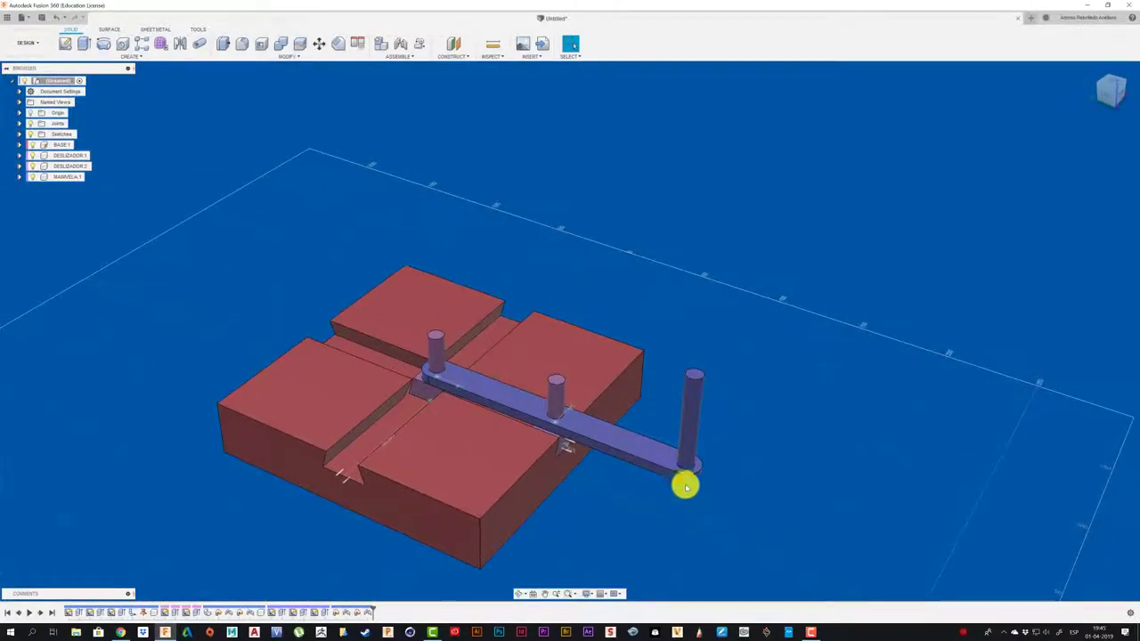
Drag the crank arm through several positions, checking both sliders follow their dovetail slots
{"action": "mouse_move", "coordinate": [680, 464]}
{"action": "left_mouse_down"}
{"action": "mouse_move", "coordinate": [438, 330]}
{"action": "mouse_move", "coordinate": [303, 323]}
{"action": "mouse_move", "coordinate": [374, 295]}
{"action": "mouse_move", "coordinate": [293, 276]}
{"action": "mouse_move", "coordinate": [265, 294]}
{"action": "mouse_move", "coordinate": [265, 258]}
{"action": "mouse_move", "coordinate": [257, 265]}
{"action": "mouse_move", "coordinate": [313, 249]}
{"action": "left_mouse_up"}
{"action": "mouse_move", "coordinate": [376, 396]}
{"action": "left_mouse_down"}
{"action": "mouse_move", "coordinate": [507, 300]}
{"action": "mouse_move", "coordinate": [364, 326]}
{"action": "mouse_move", "coordinate": [473, 384]}
{"action": "mouse_move", "coordinate": [557, 415]}
{"action": "mouse_move", "coordinate": [578, 408]}
{"action": "mouse_move", "coordinate": [573, 419]}
{"action": "mouse_move", "coordinate": [436, 348]}
{"action": "mouse_move", "coordinate": [397, 432]}
{"action": "left_mouse_up"}
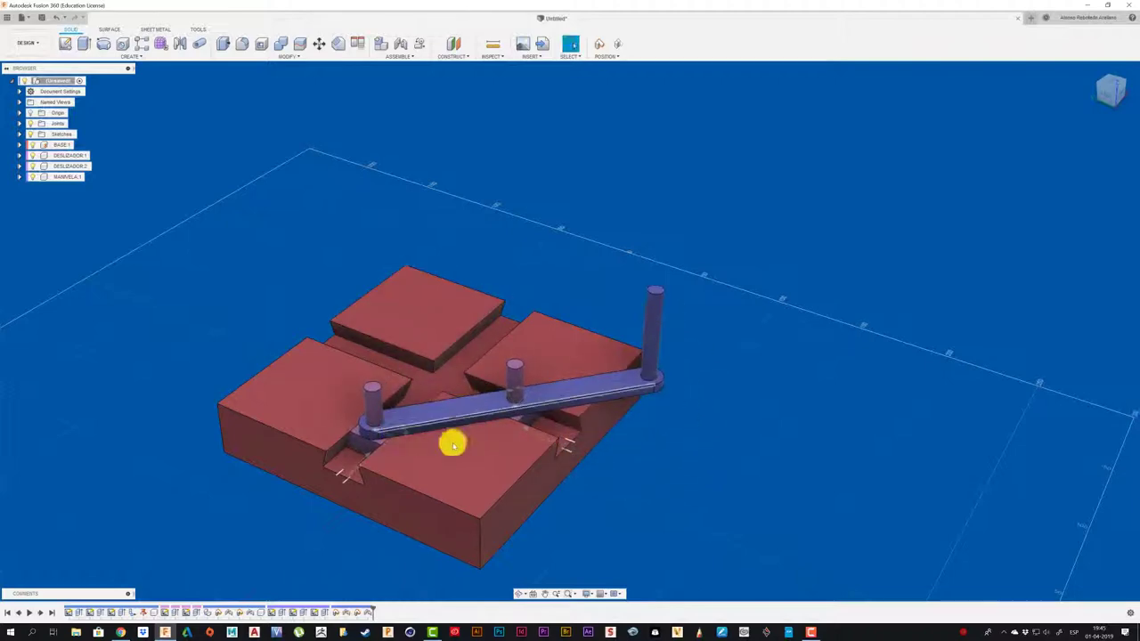
{"action": "scroll", "coordinate": [588, 467], "scroll_direction": "up", "scroll_amount": 2}
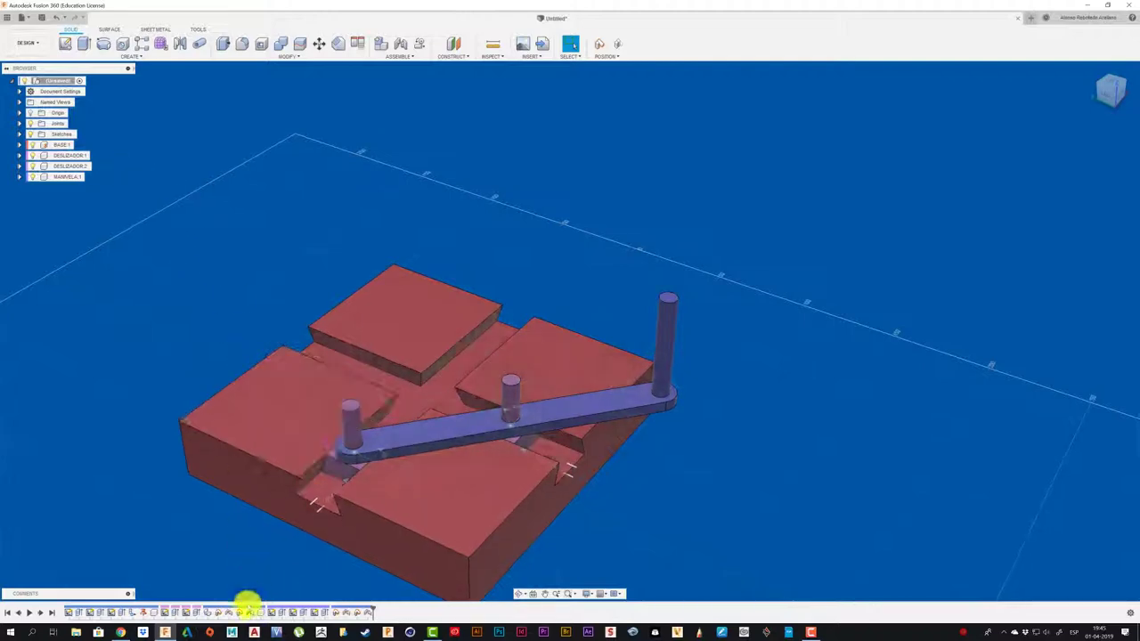
{"action": "right_click", "coordinate": [250, 613]}
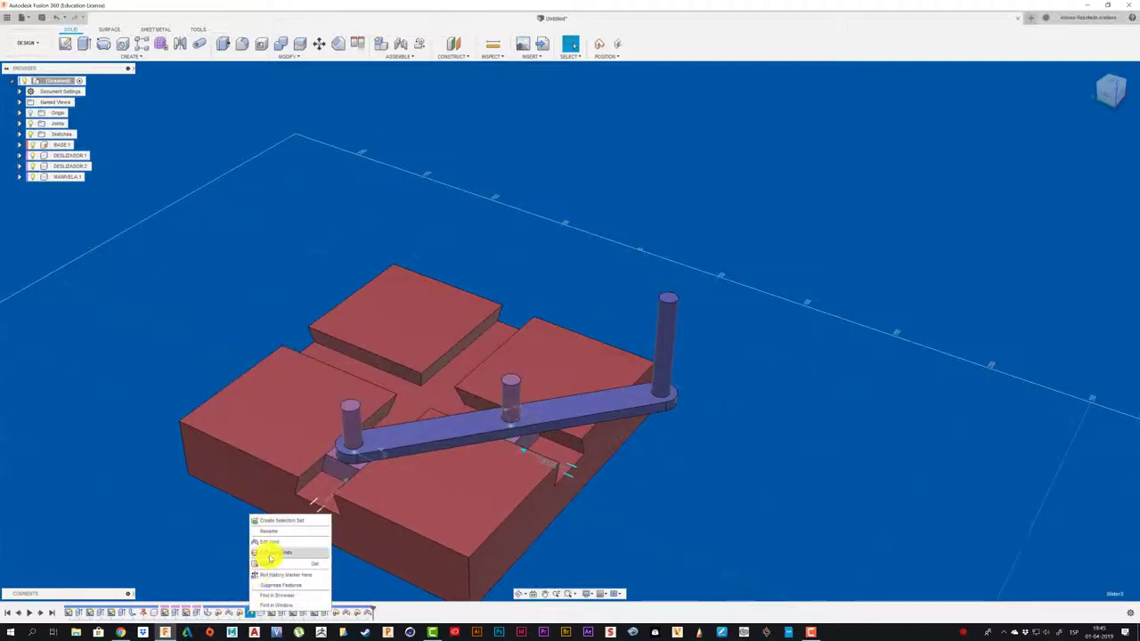
{"action": "left_click", "coordinate": [243, 609]}
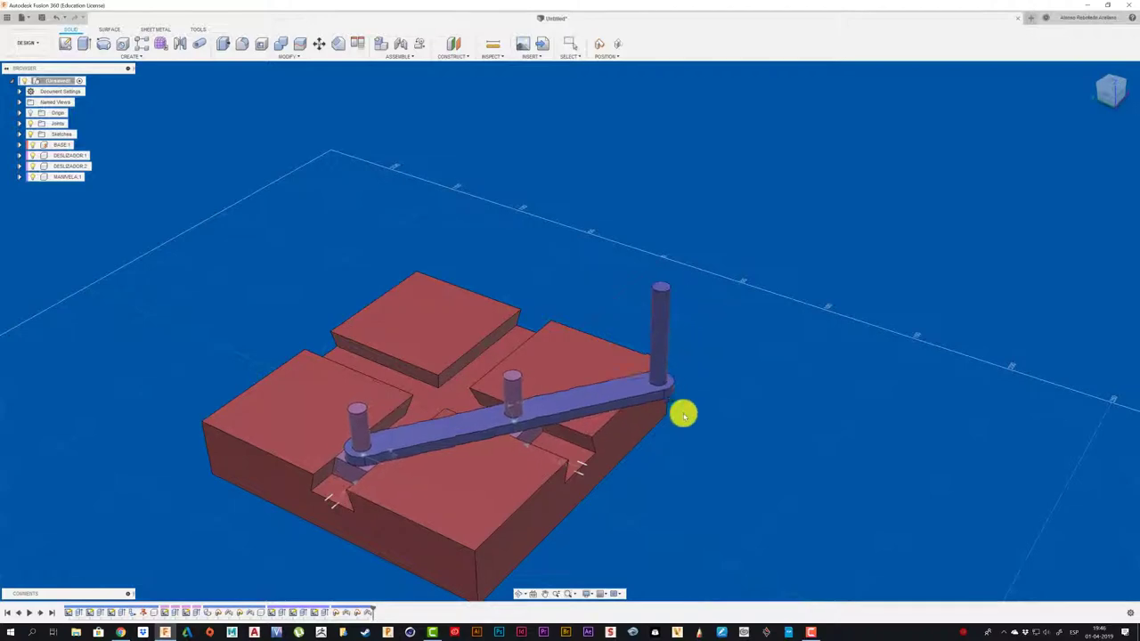
{"action": "left_click_drag", "start_coordinate": [681, 375], "coordinate": [692, 448]}
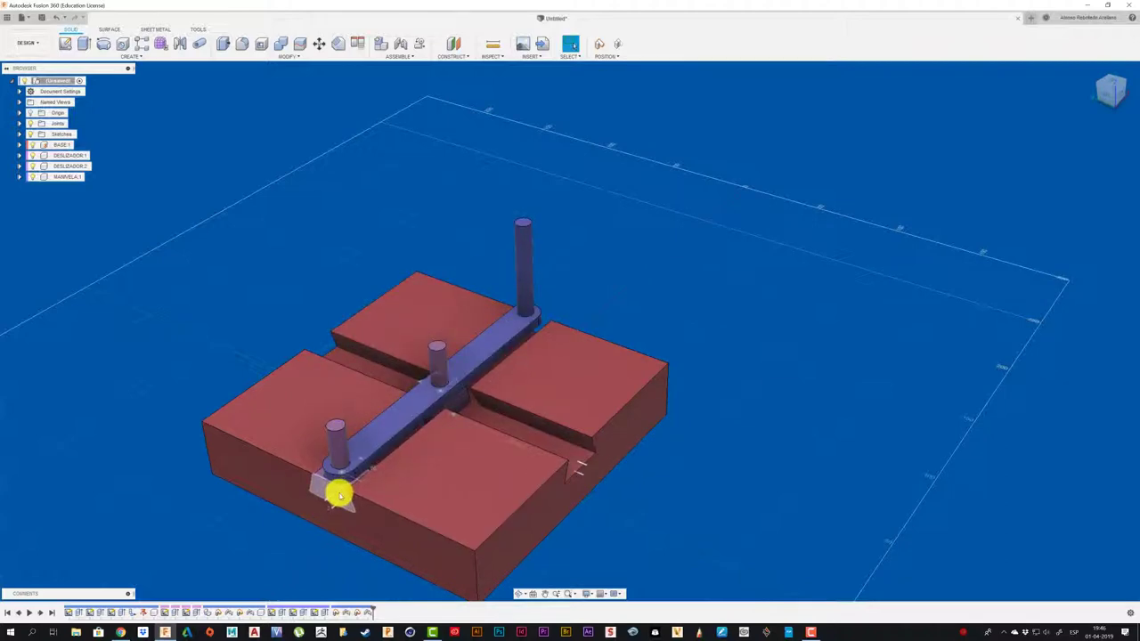
{"action": "left_click_drag", "start_coordinate": [548, 308], "coordinate": [639, 447]}
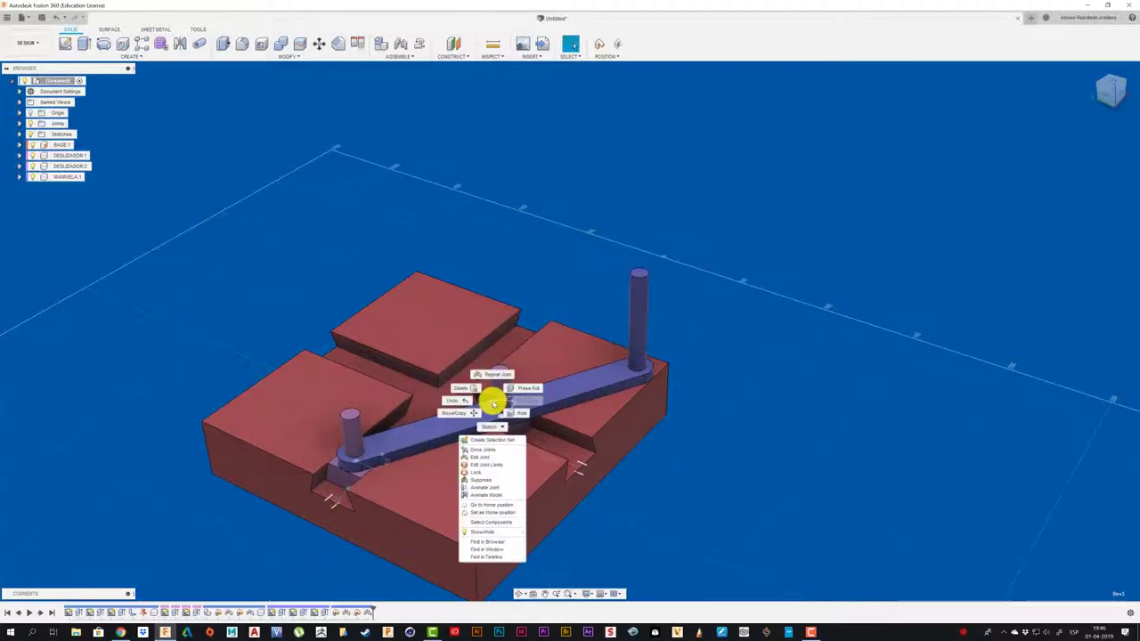
Animate the crank joint twice, viewing from top and angled views, stopping each run
{"action": "left_click", "coordinate": [501, 496]}
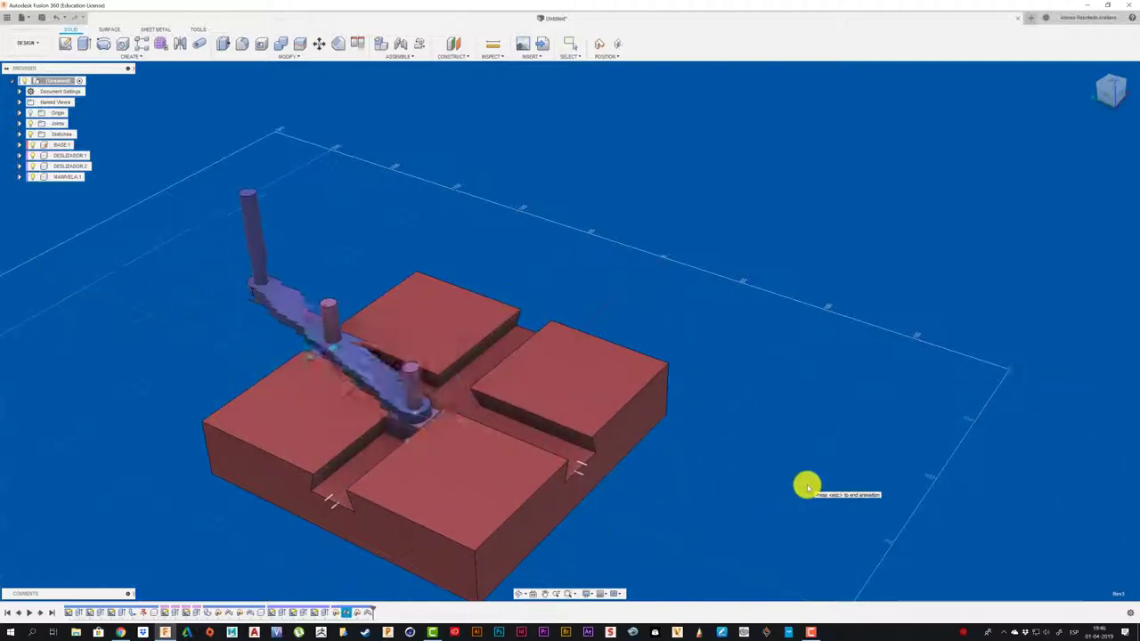
{"action": "left_click", "coordinate": [1110, 83]}
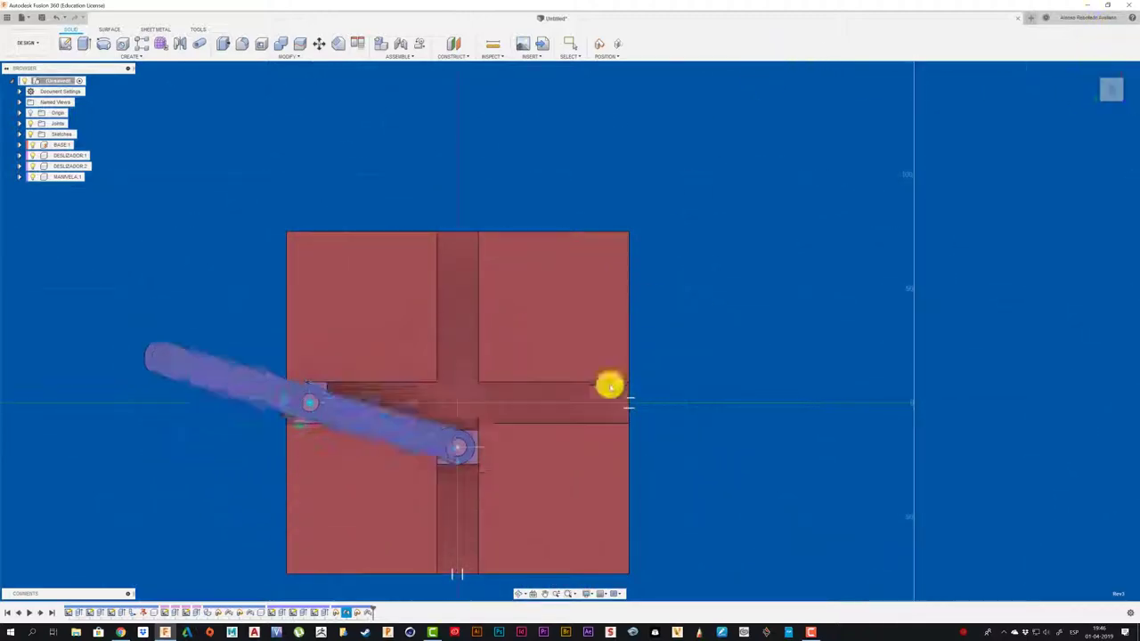
{"action": "left_click_drag", "start_coordinate": [454, 376], "coordinate": [454, 249]}
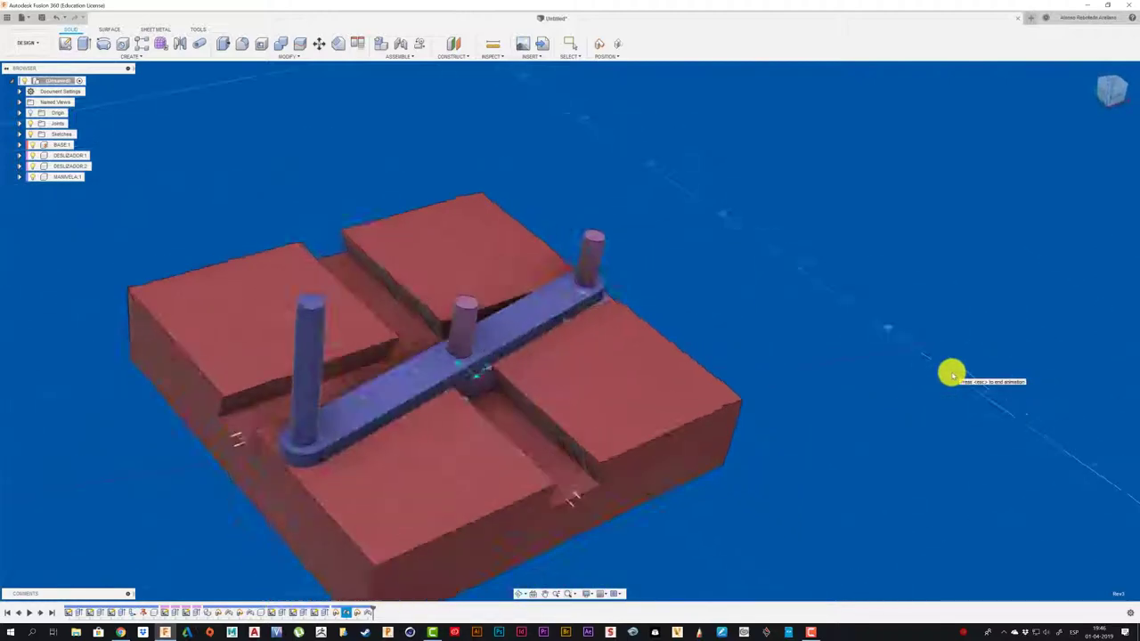
{"action": "key", "text": "Escape"}
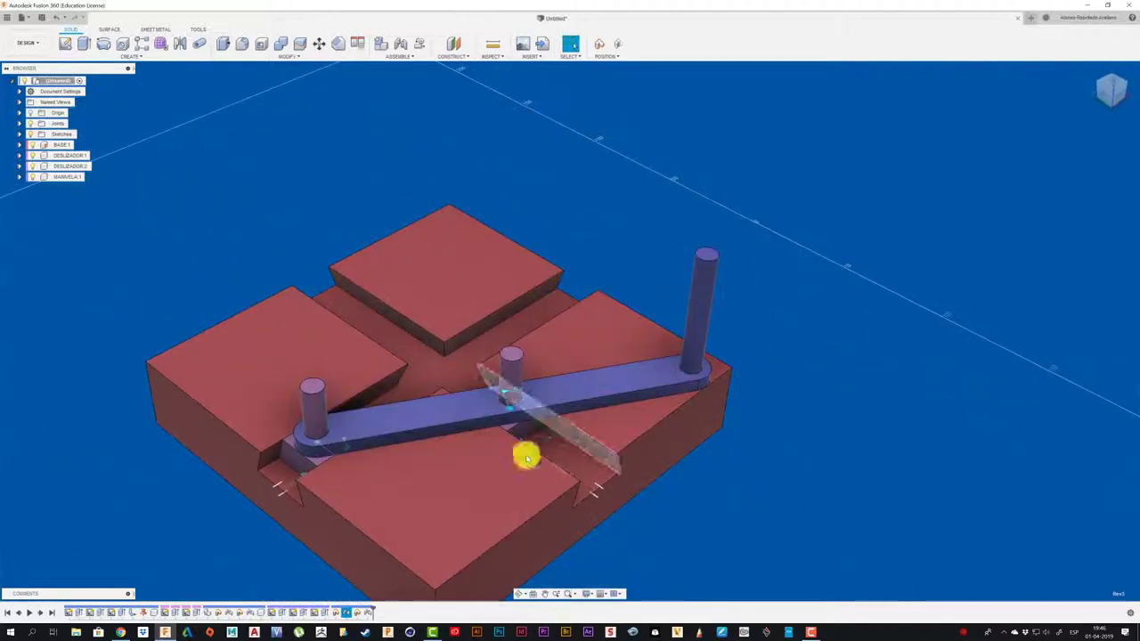
{"action": "left_click_drag", "start_coordinate": [526, 457], "coordinate": [363, 439]}
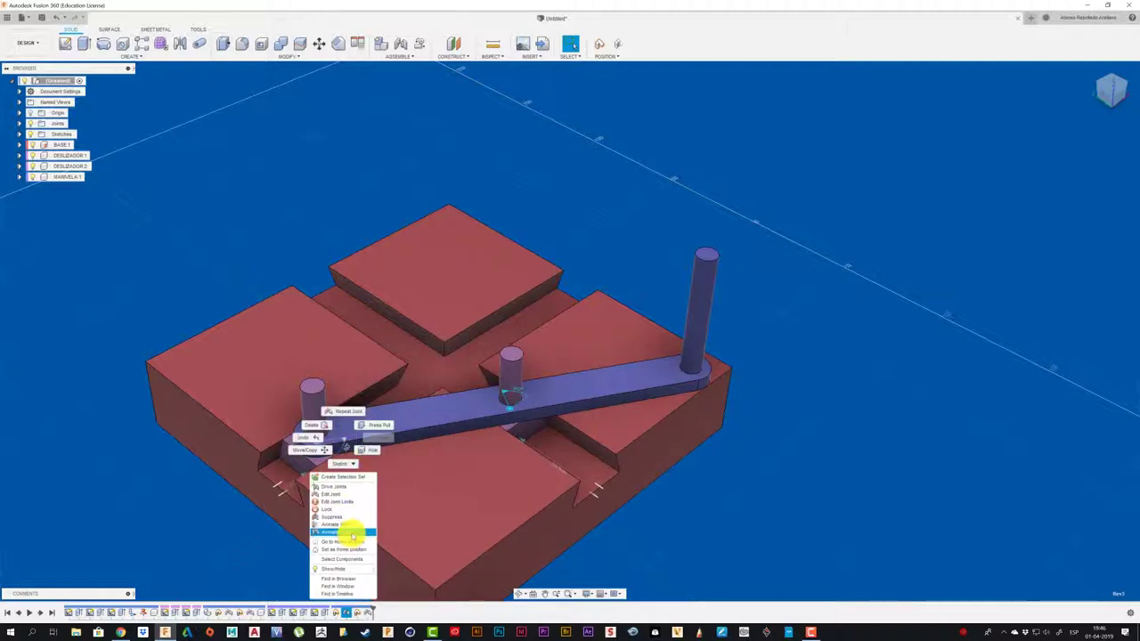
{"action": "left_click", "coordinate": [349, 532]}
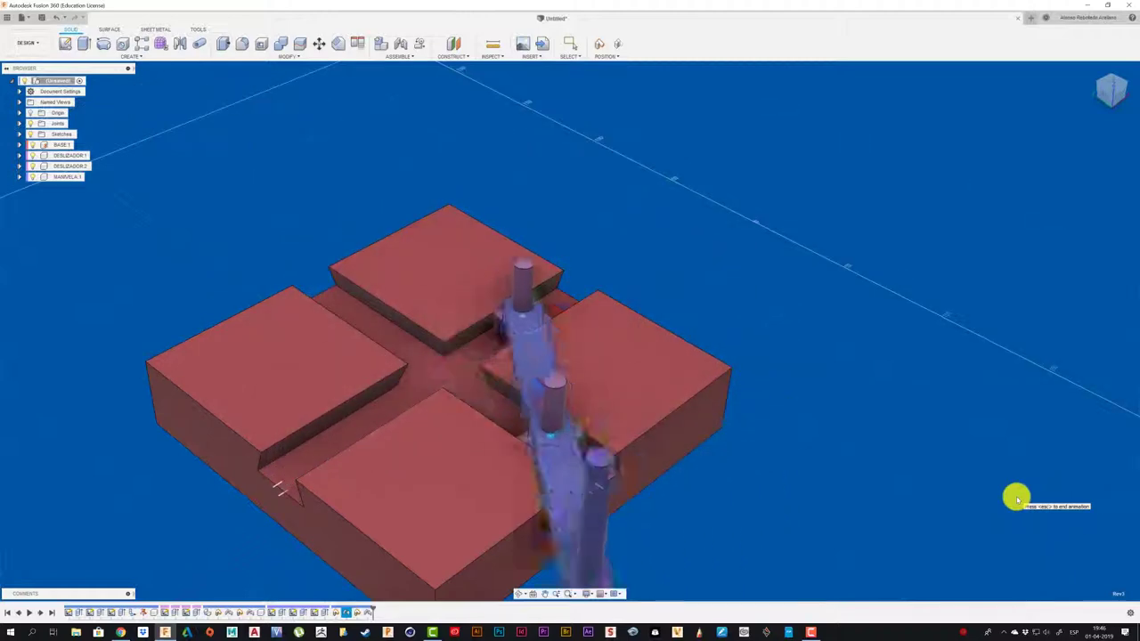
{"action": "key", "text": "Escape"}
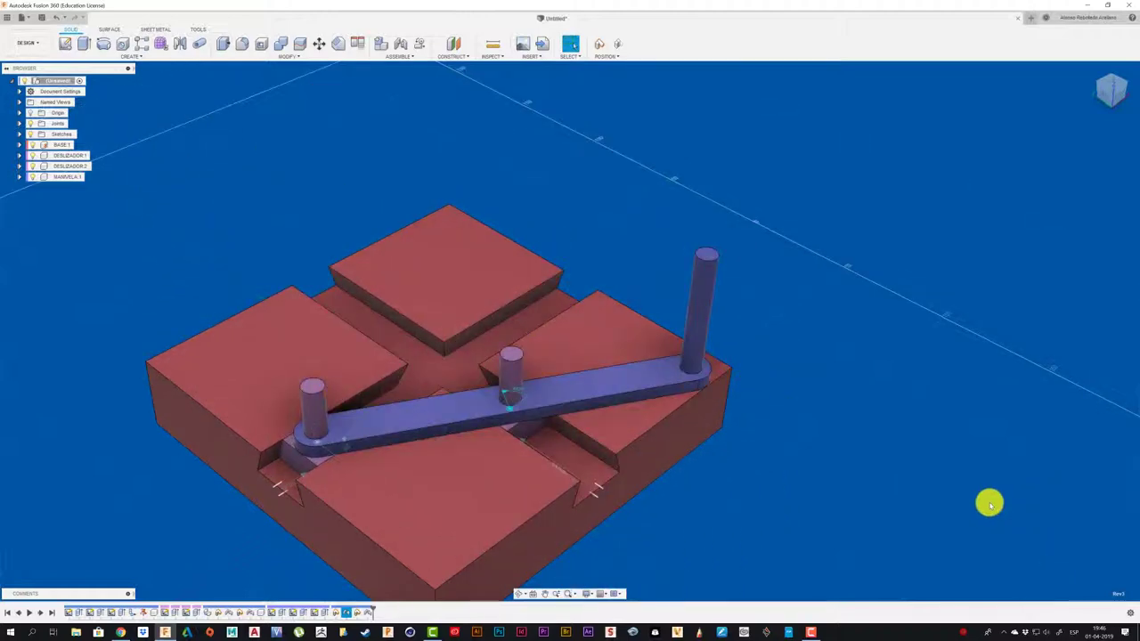
Animate the slider's joint, stop it, and recentre the view on the mechanism
{"action": "right_click", "coordinate": [304, 476]}
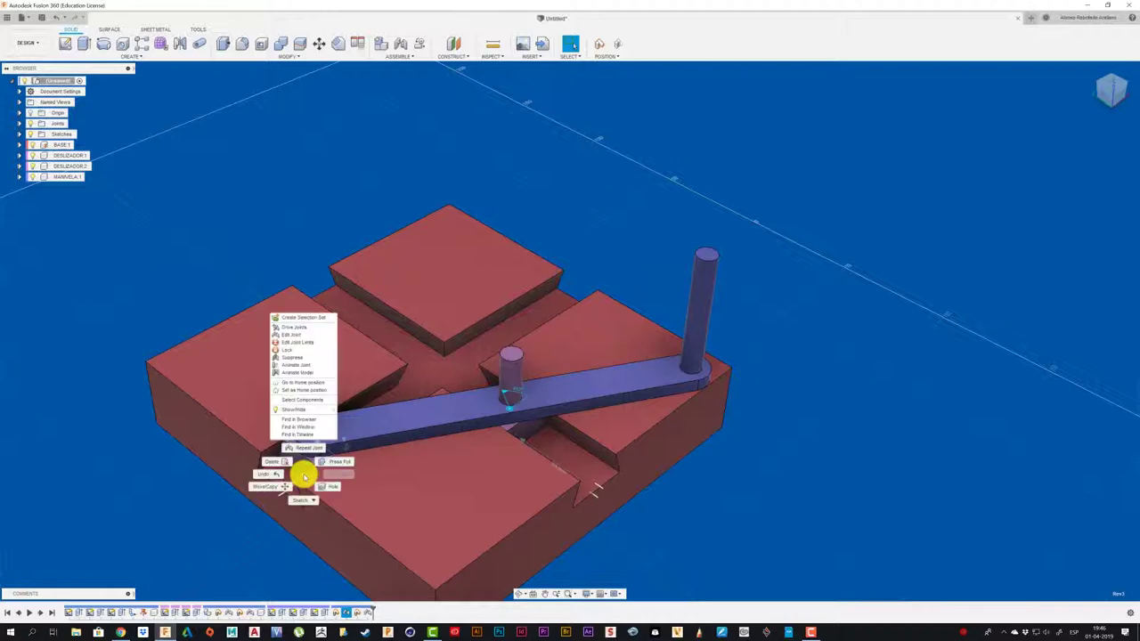
{"action": "left_click", "coordinate": [308, 374]}
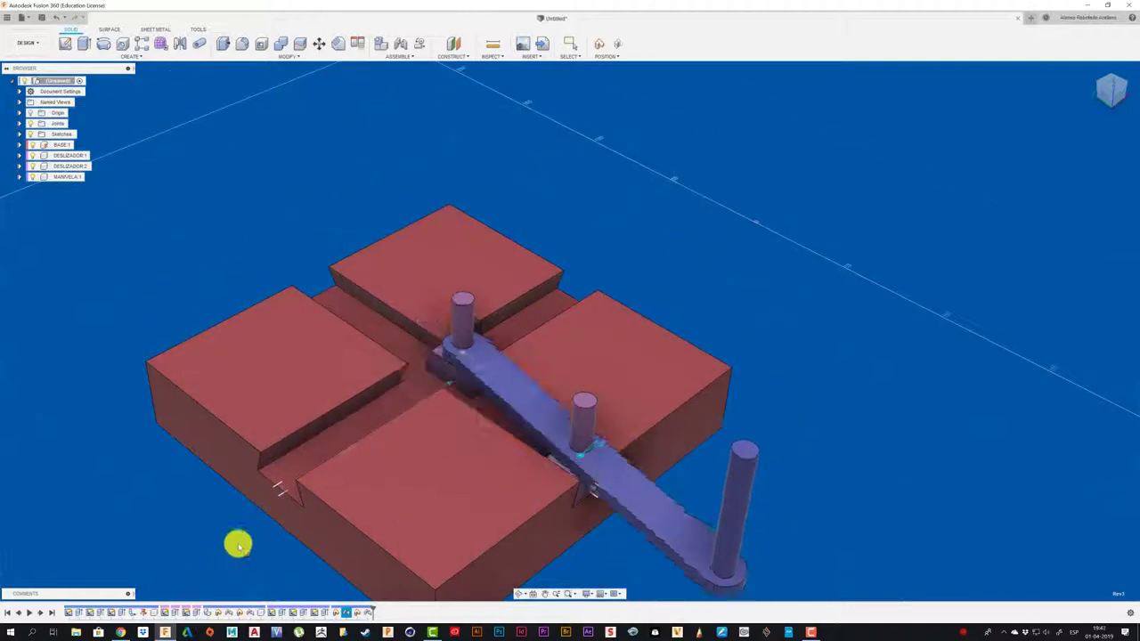
{"action": "key", "text": "Escape"}
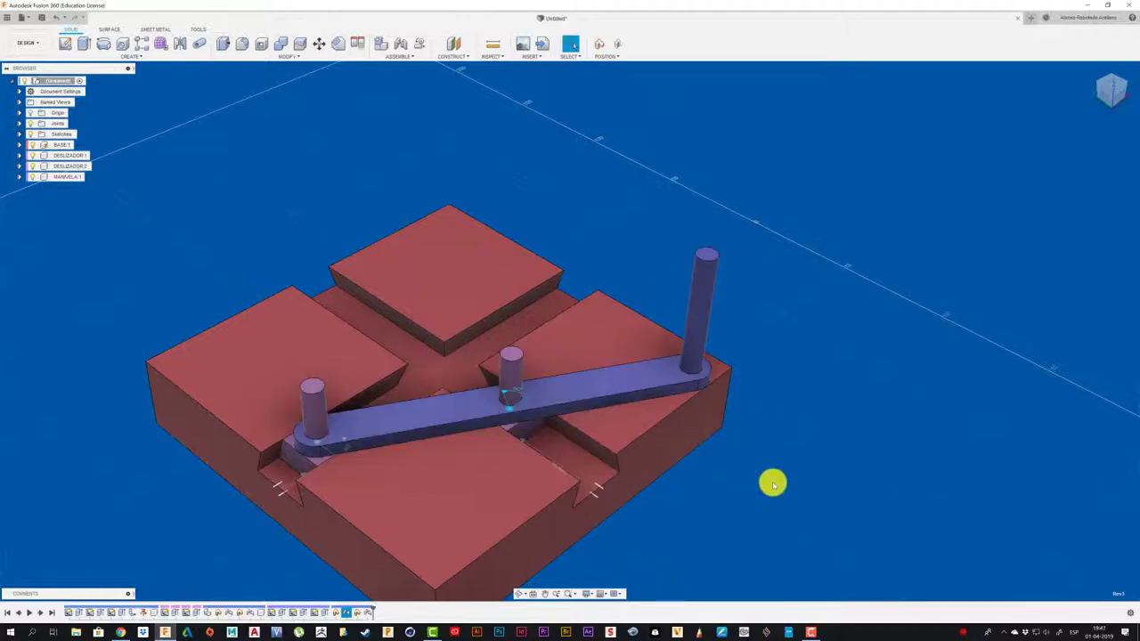
{"action": "middle_click_drag", "start_coordinate": [776, 467], "coordinate": [805, 418]}
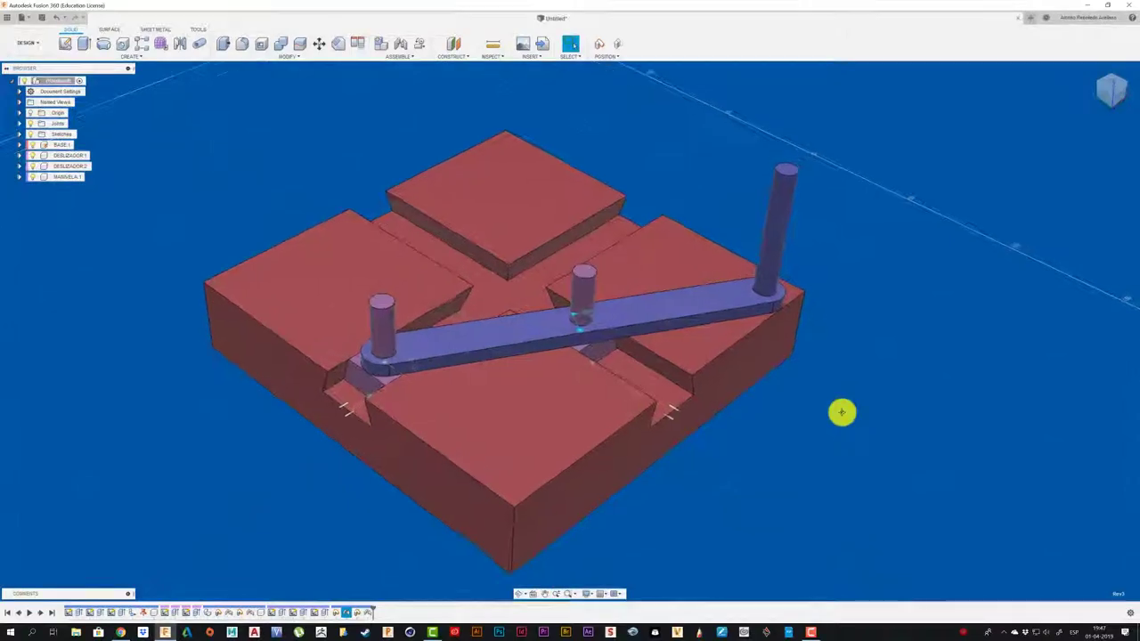